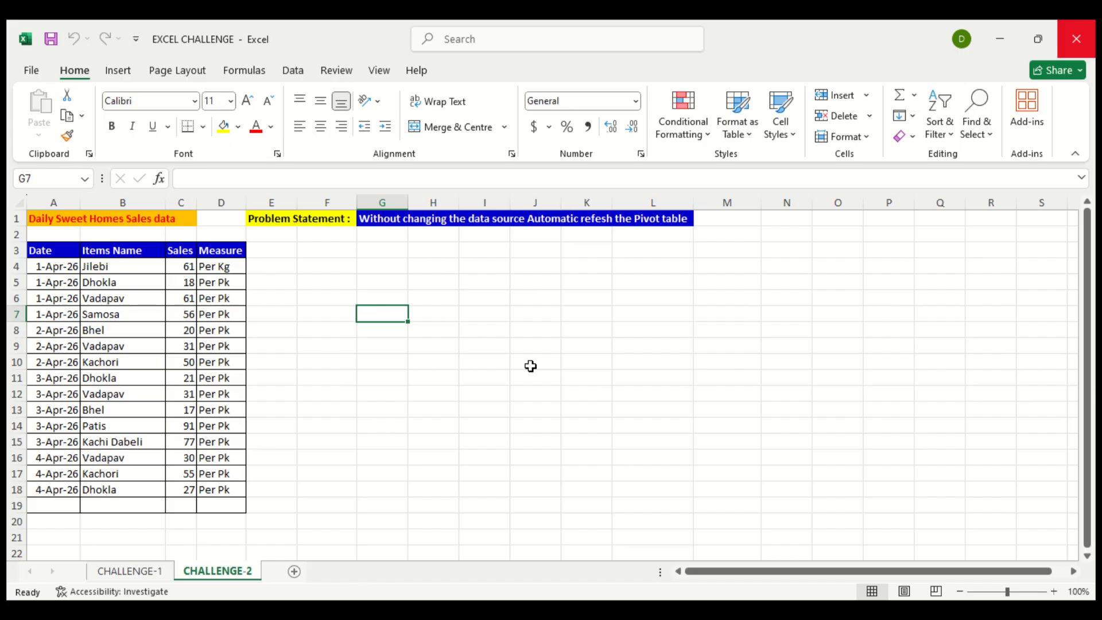
# - Insert a PivotTable at cell F4 of the current sheet, using the sales data in A3:D18 as its source
pyautogui.click(395, 281)
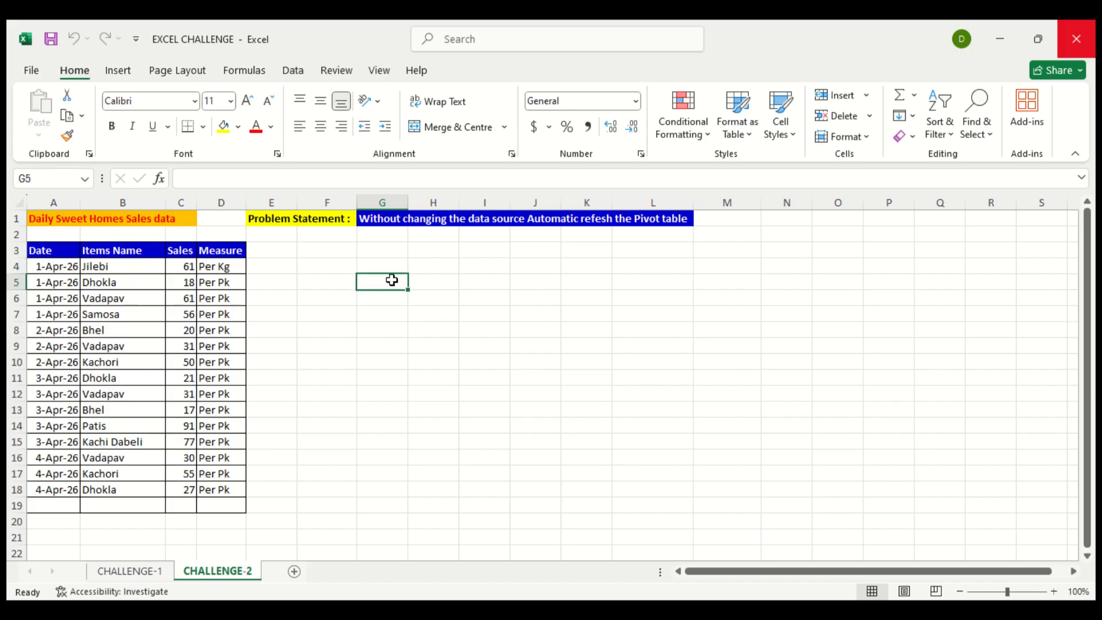
pyautogui.click(351, 267)
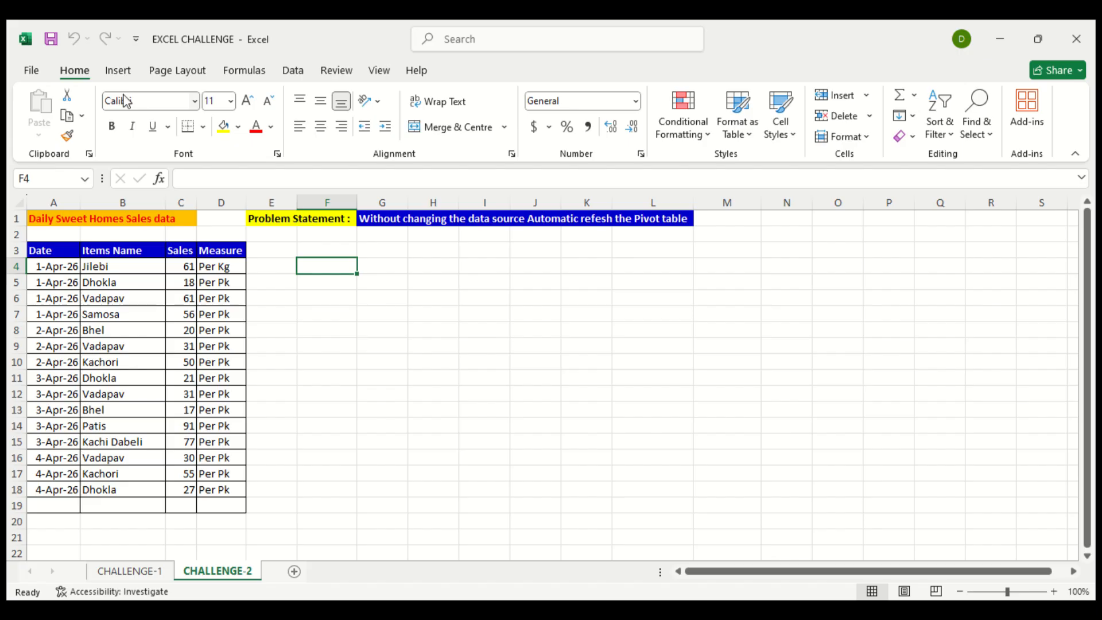
pyautogui.click(118, 70)
pyautogui.click(39, 108)
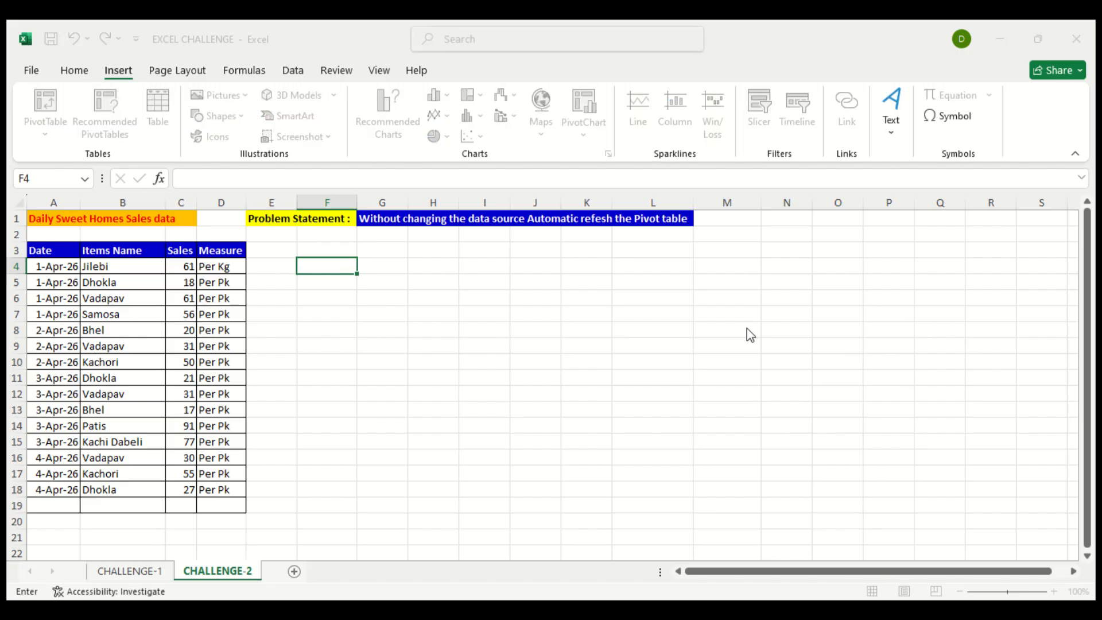
pyautogui.moveTo(49, 248); pyautogui.dragTo(241, 494)
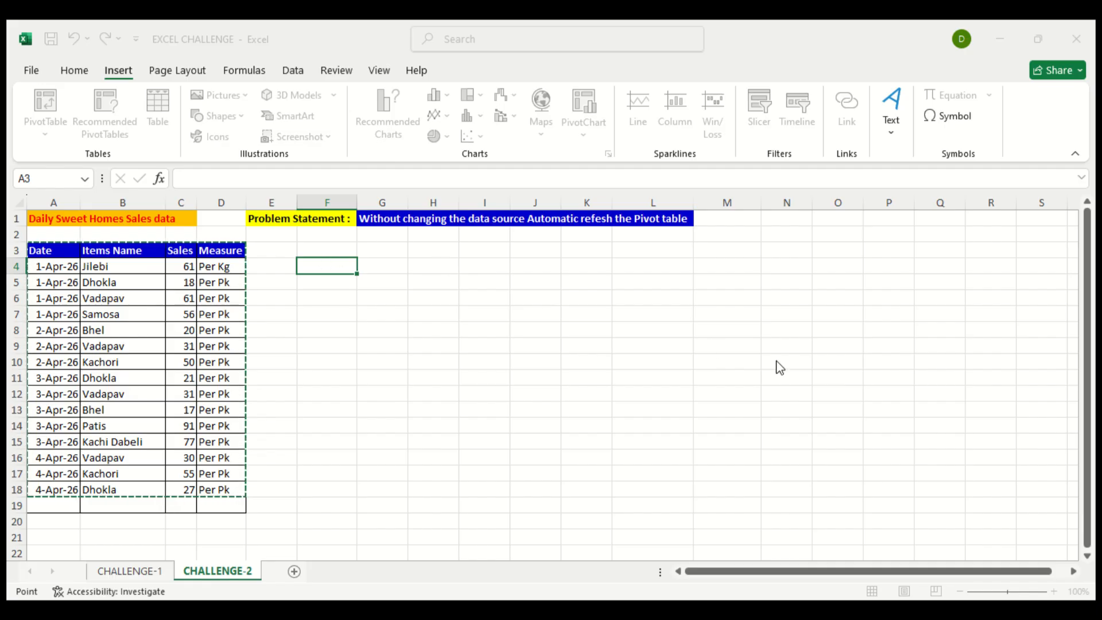
pyautogui.click(852, 418)
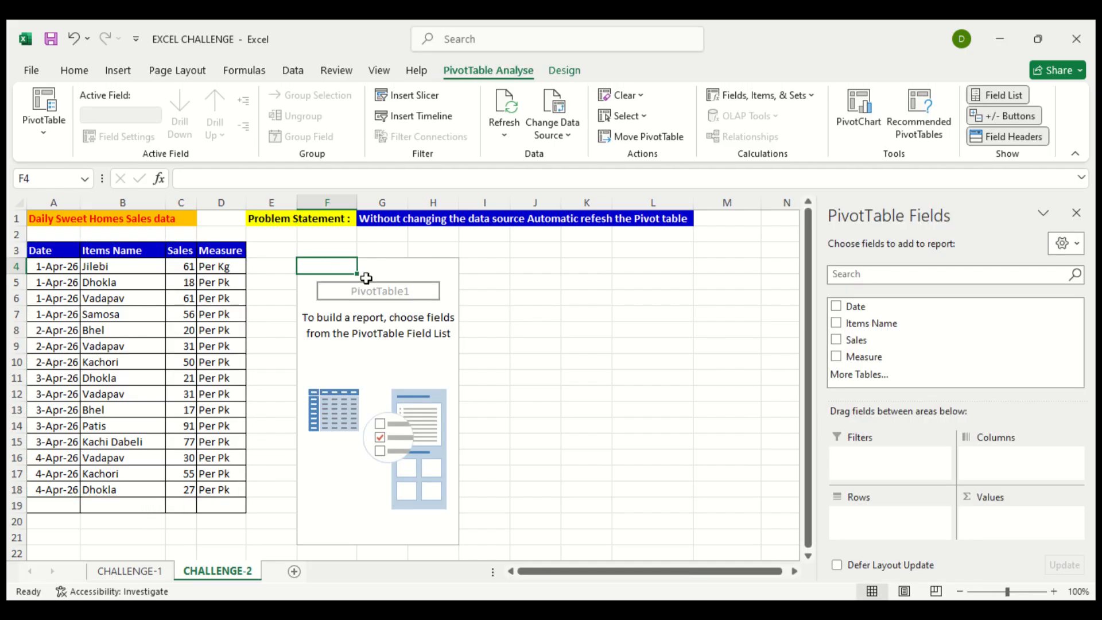
# - Add Date and Items Name to the PivotTable's rows and Sales to its values
pyautogui.click(352, 299)
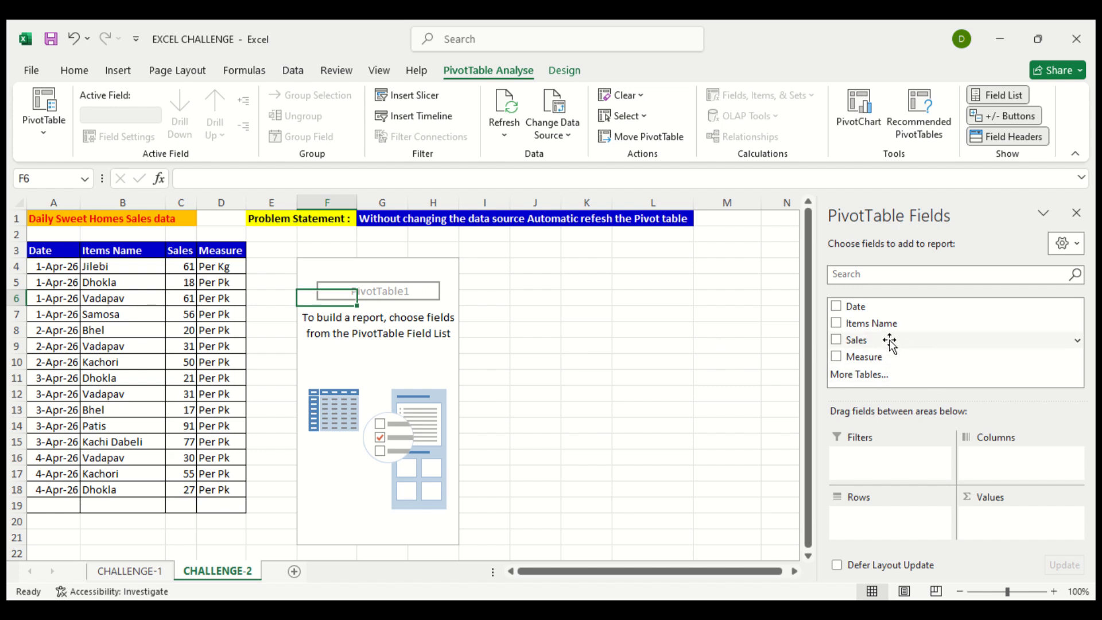
pyautogui.click(838, 308)
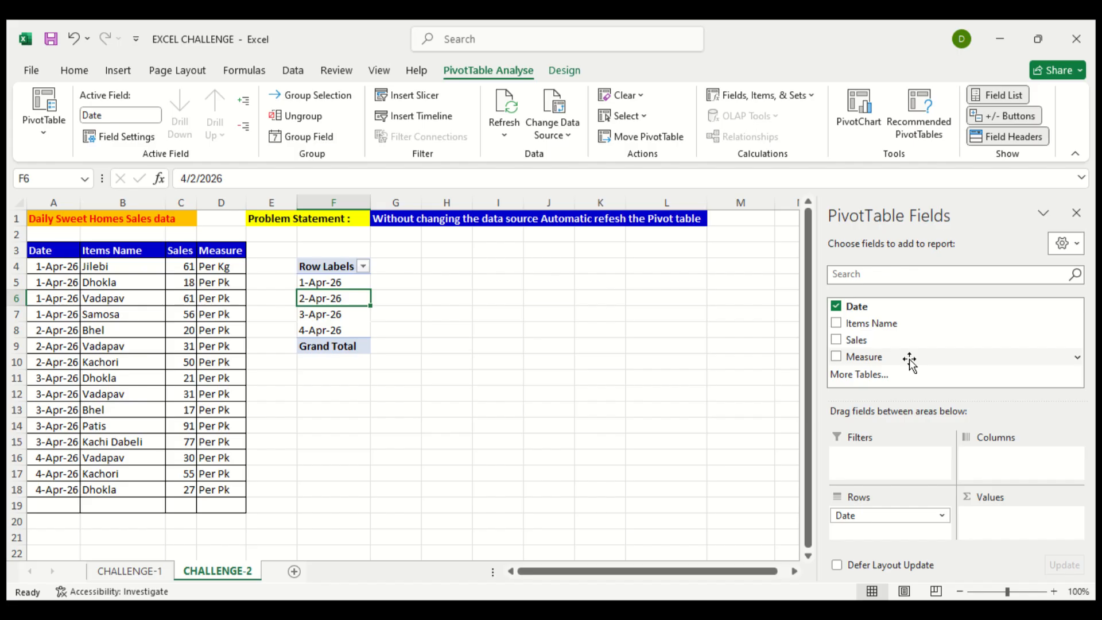
pyautogui.click(837, 323)
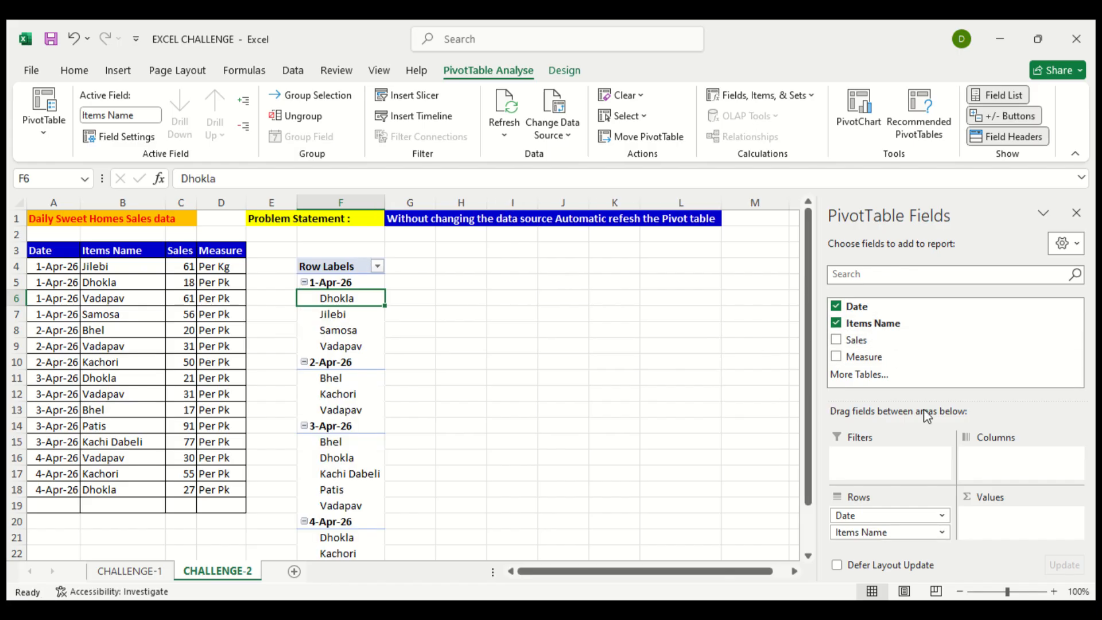
pyautogui.click(837, 340)
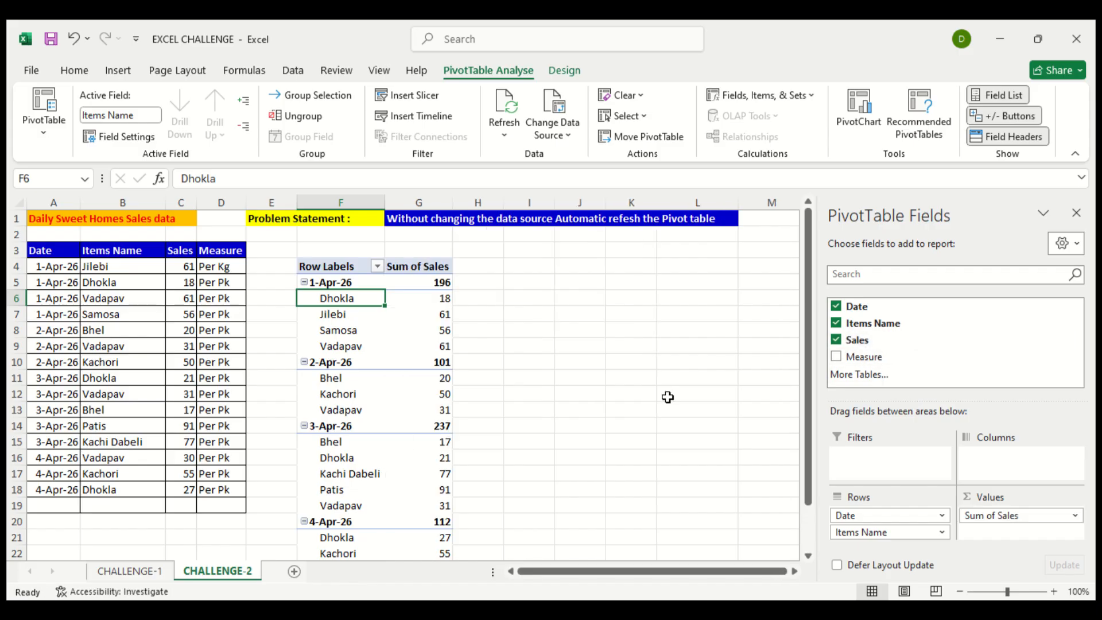
pyautogui.click(426, 425)
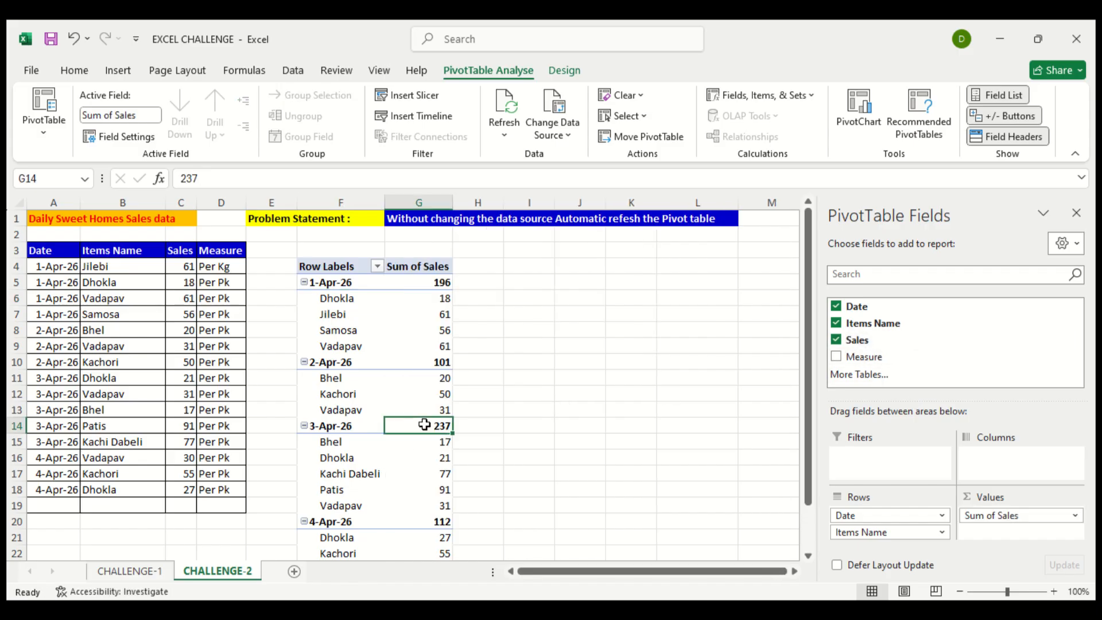
pyautogui.click(404, 365)
pyautogui.click(403, 333)
pyautogui.scroll(-1, 402, 340)
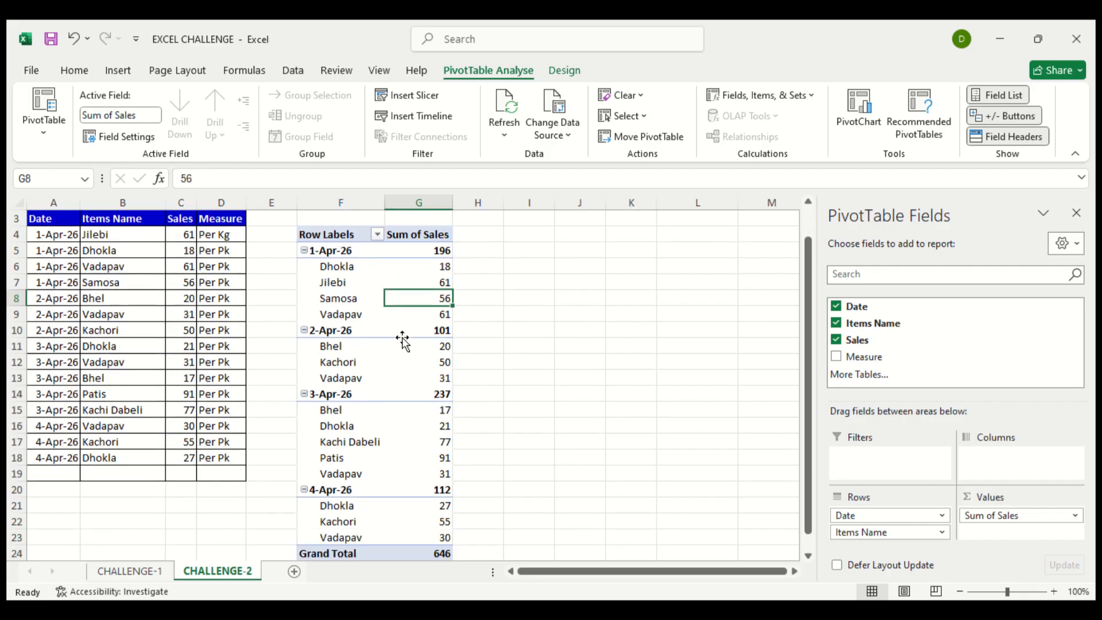
pyautogui.scroll(1, 403, 340)
pyautogui.click(376, 307)
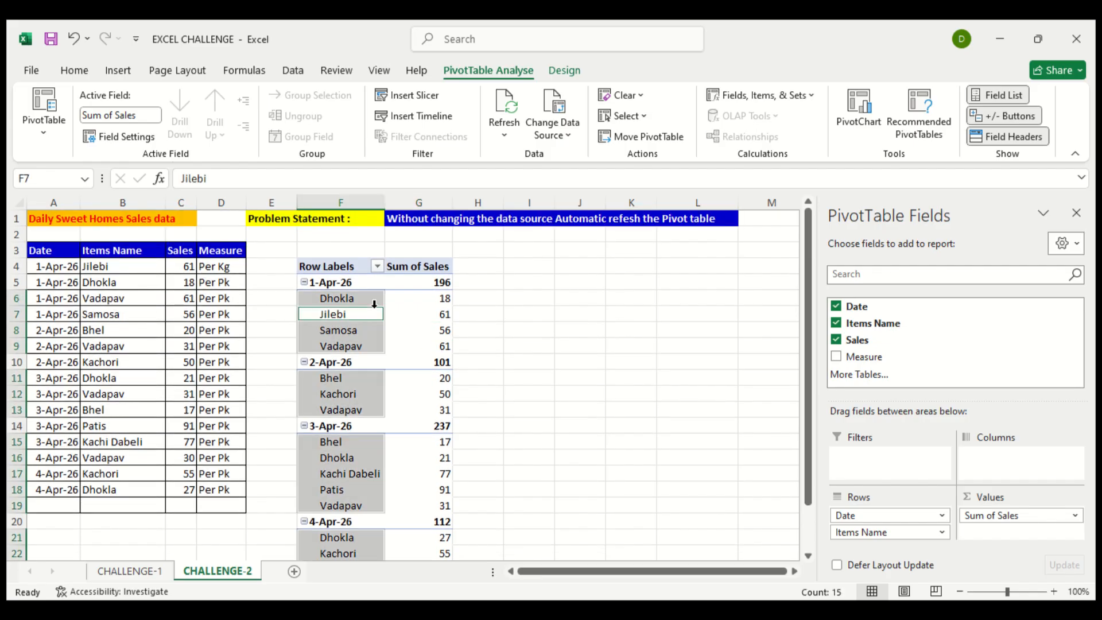
# - Switch the PivotTable to the classic layout, with Date and Items Name in separate columns
pyautogui.click(401, 325)
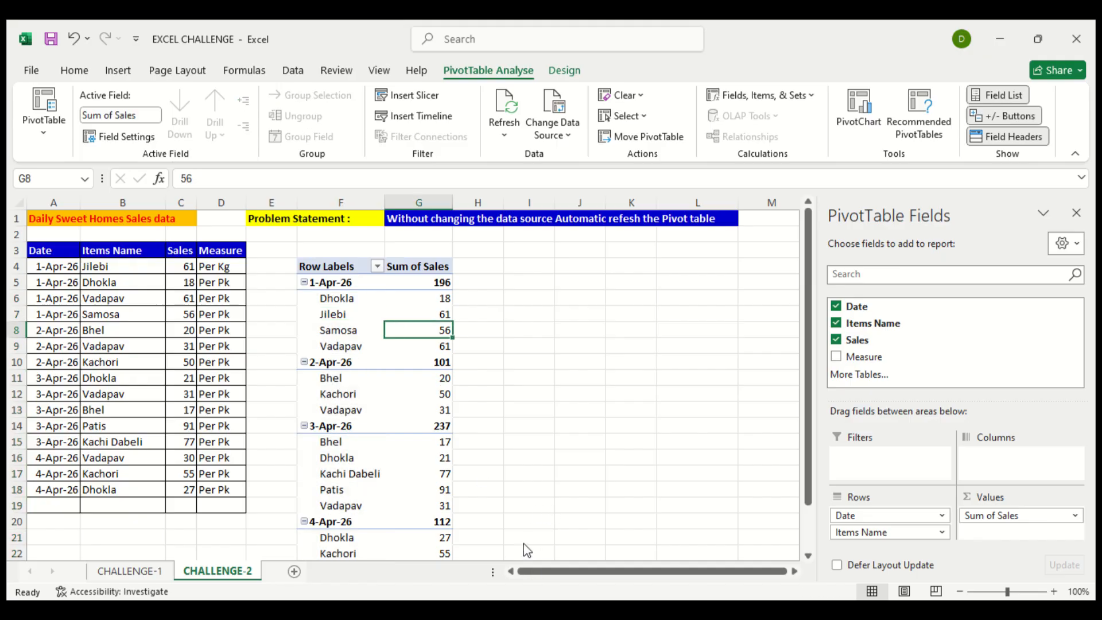
pyautogui.hotkey('alt', 'F11')
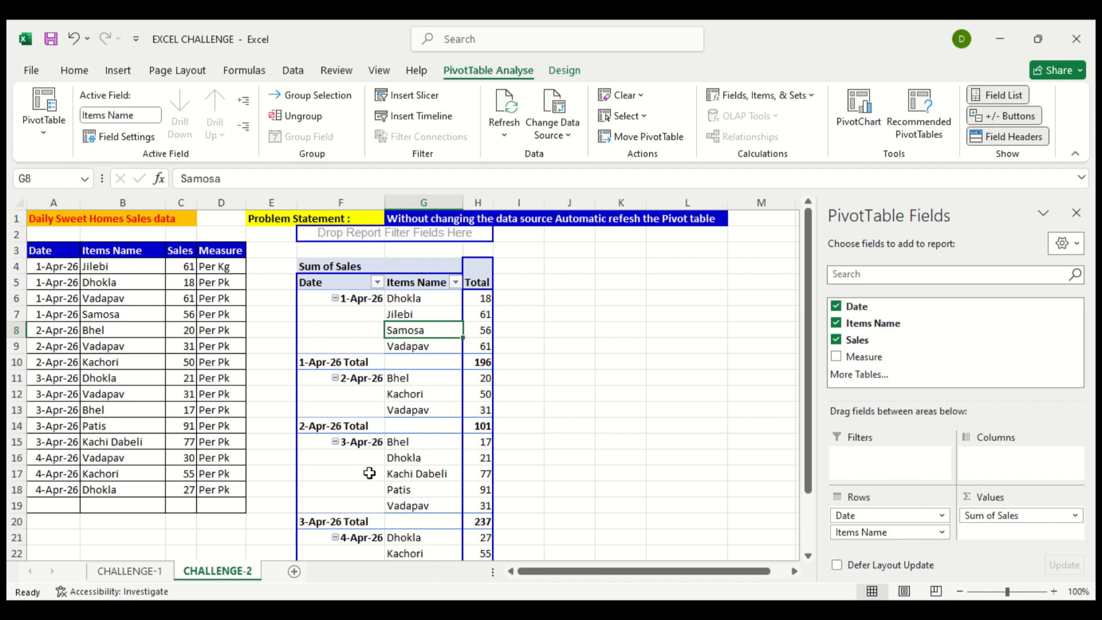
pyautogui.click(398, 360)
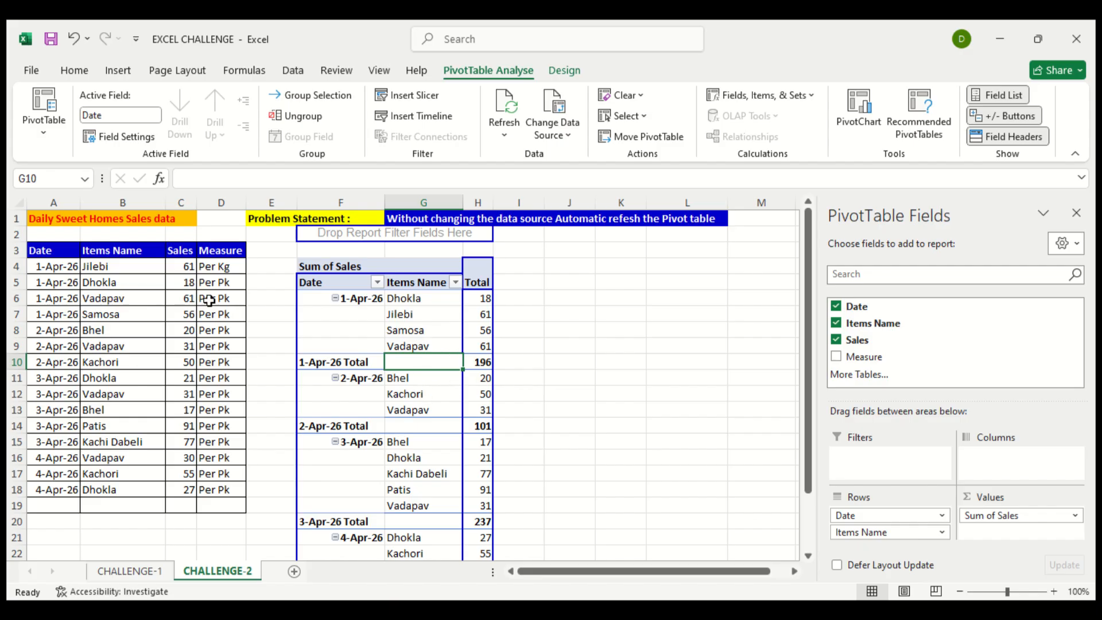
pyautogui.scroll(-3, 443, 498)
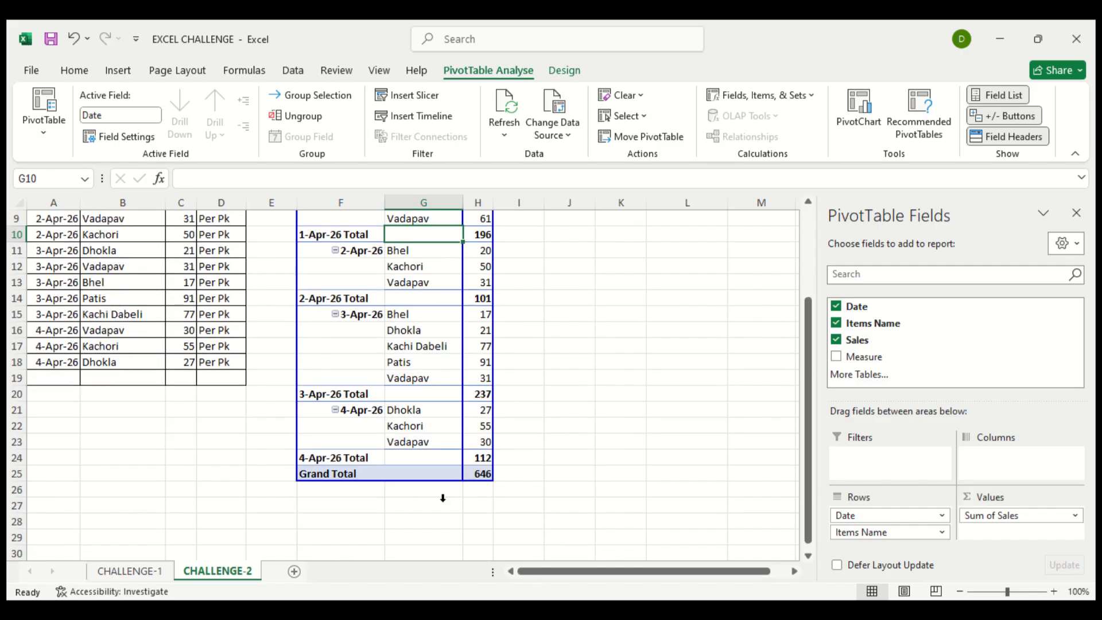
pyautogui.scroll(3, 442, 498)
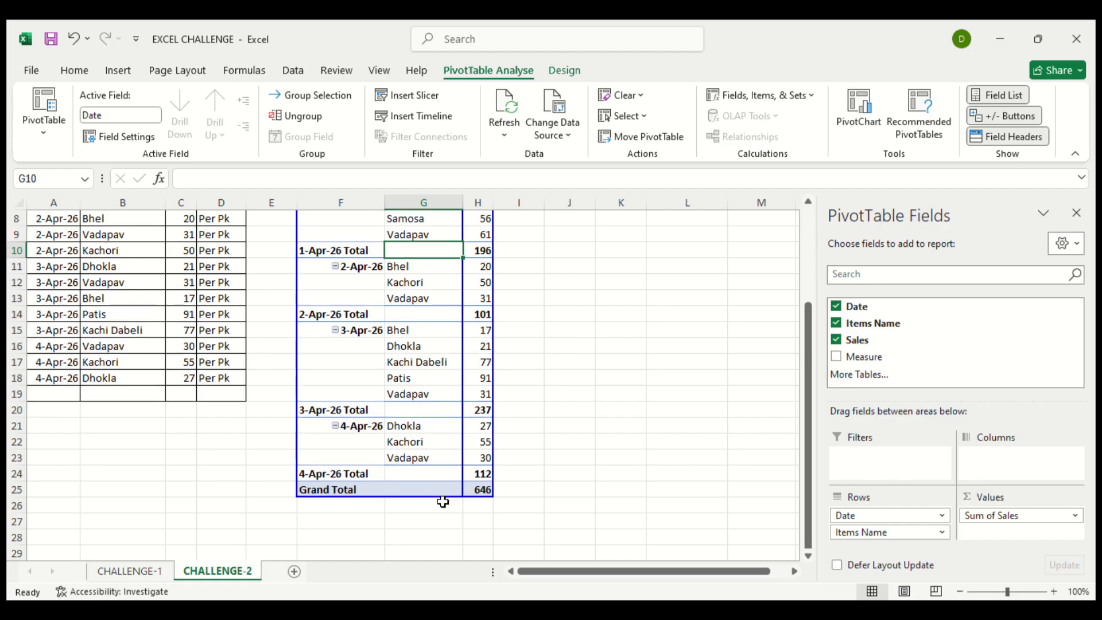
pyautogui.click(581, 366)
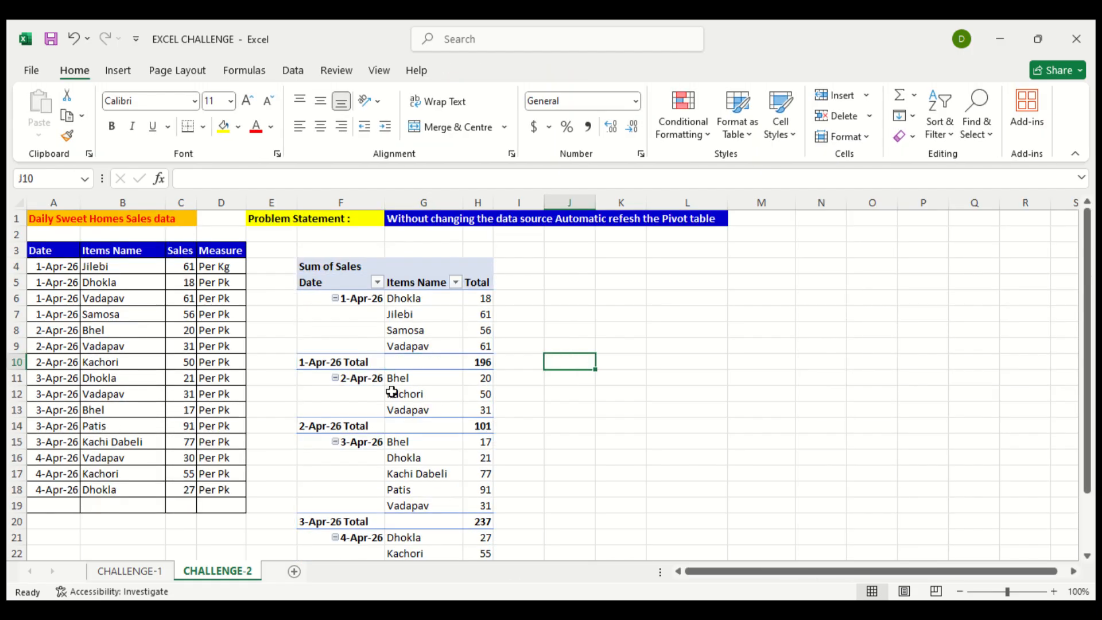
# - Extend the Date column below the sales data with 5-Apr-26 in cells A19 to A21
pyautogui.click(62, 505)
pyautogui.click(72, 485)
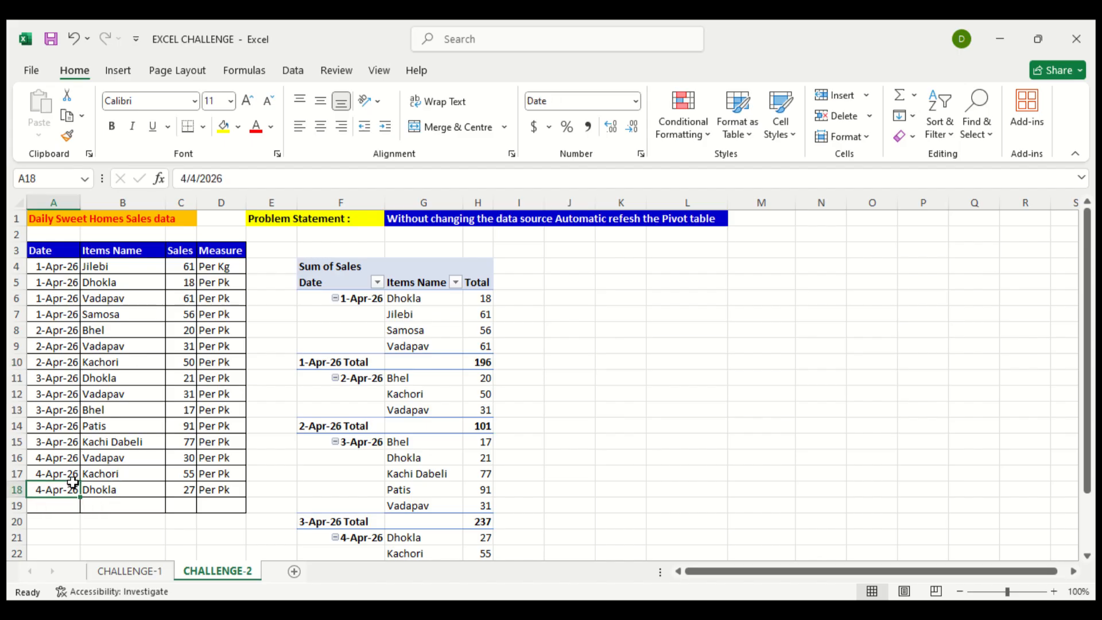
pyautogui.moveTo(80, 497); pyautogui.dragTo(77, 540)
pyautogui.click(61, 509)
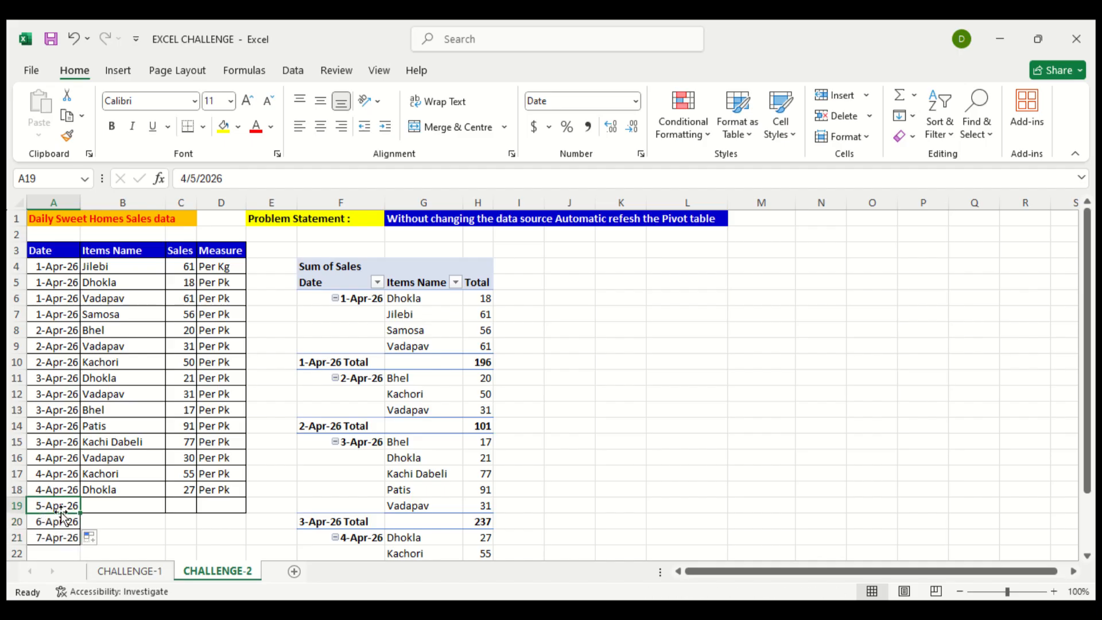
pyautogui.hotkey('ctrl', 'c')
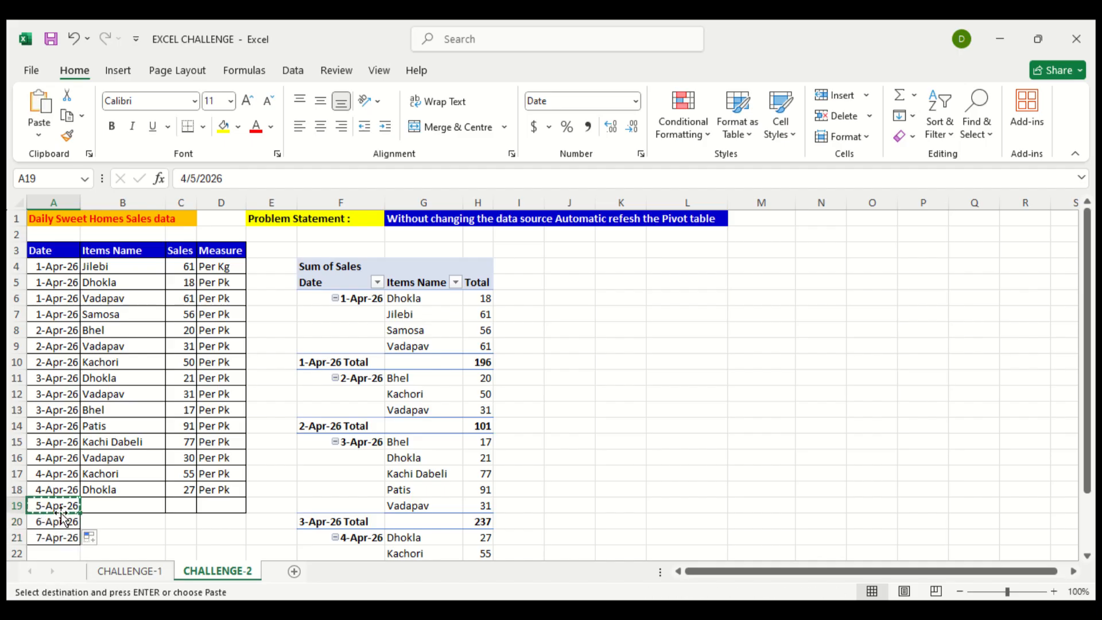
pyautogui.hotkey('shift', 'Down')
pyautogui.hotkey('shift', 'Down')
pyautogui.hotkey('shift', 'Down')
pyautogui.hotkey('shift', 'Up')
pyautogui.press('Return')
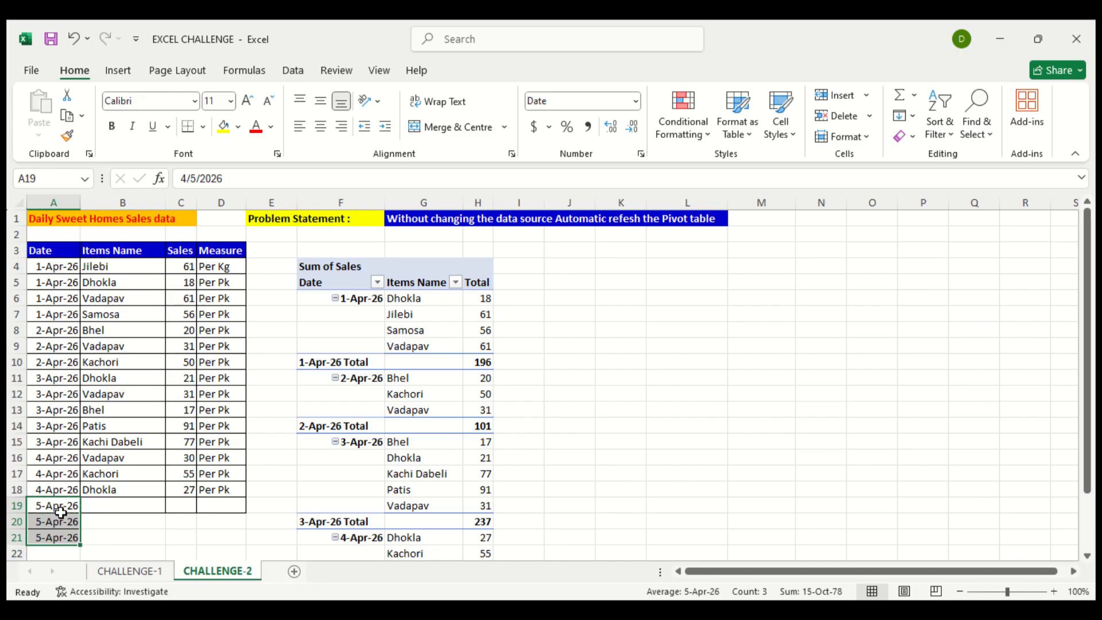
pyautogui.click(124, 439)
pyautogui.press('Up')
pyautogui.press('Up')
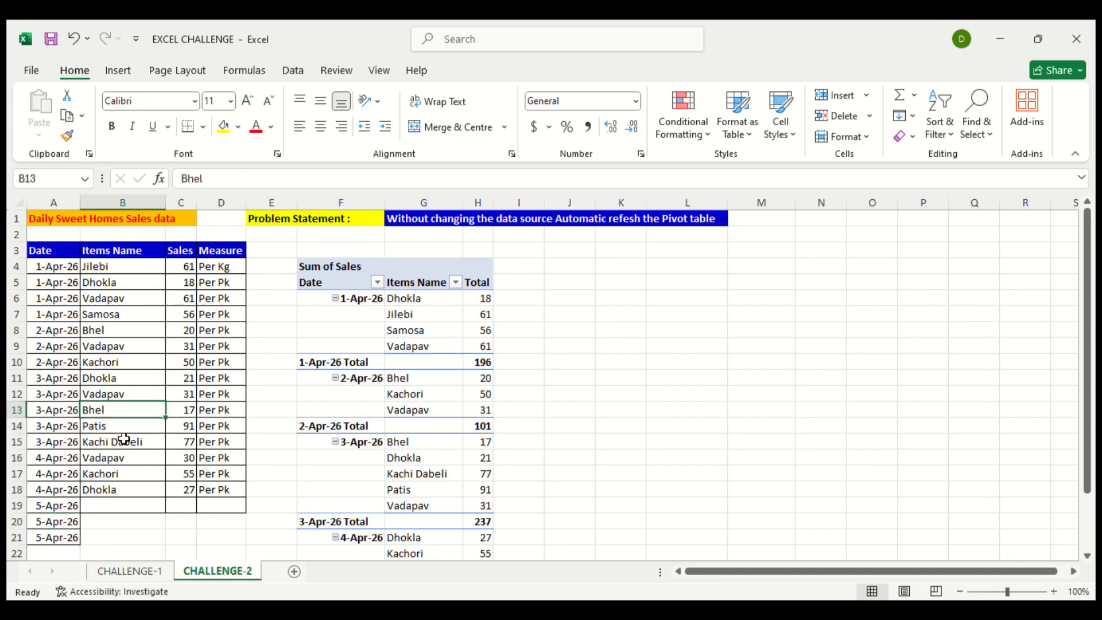
pyautogui.hotkey('shift', 'Down')
pyautogui.hotkey('shift', 'Down')
pyautogui.hotkey('shift', 'Down')
pyautogui.hotkey('shift', 'Up')
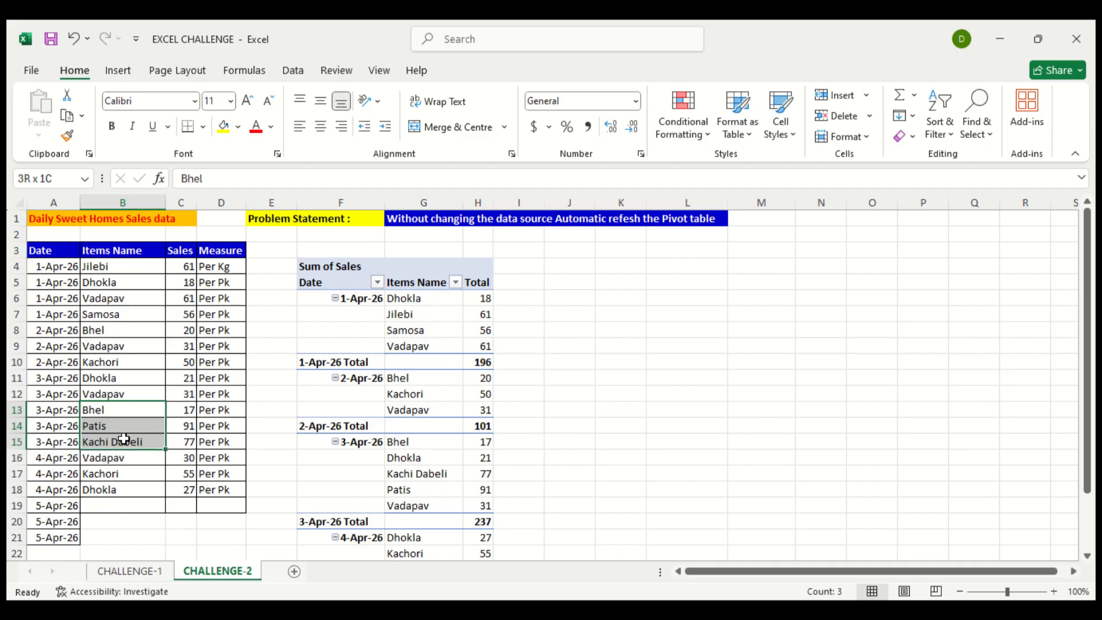
# - Copy the item names Bhel, Vadapav and Kachori from B8:B10 into B19:B21
pyautogui.press('Up')
pyautogui.press('Up')
pyautogui.press('Up')
pyautogui.press('Up')
pyautogui.press('Up')
pyautogui.hotkey('shift', 'Down')
pyautogui.hotkey('shift', 'Down')
pyautogui.hotkey('shift', 'Down')
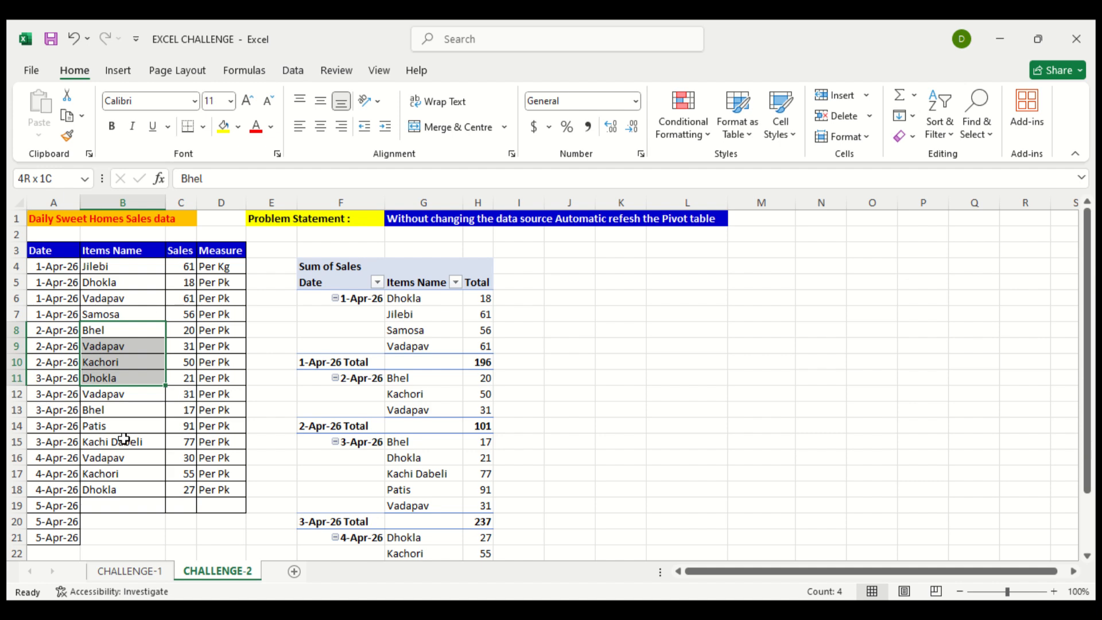
pyautogui.hotkey('shift', 'Up')
pyautogui.hotkey('ctrl', 'c')
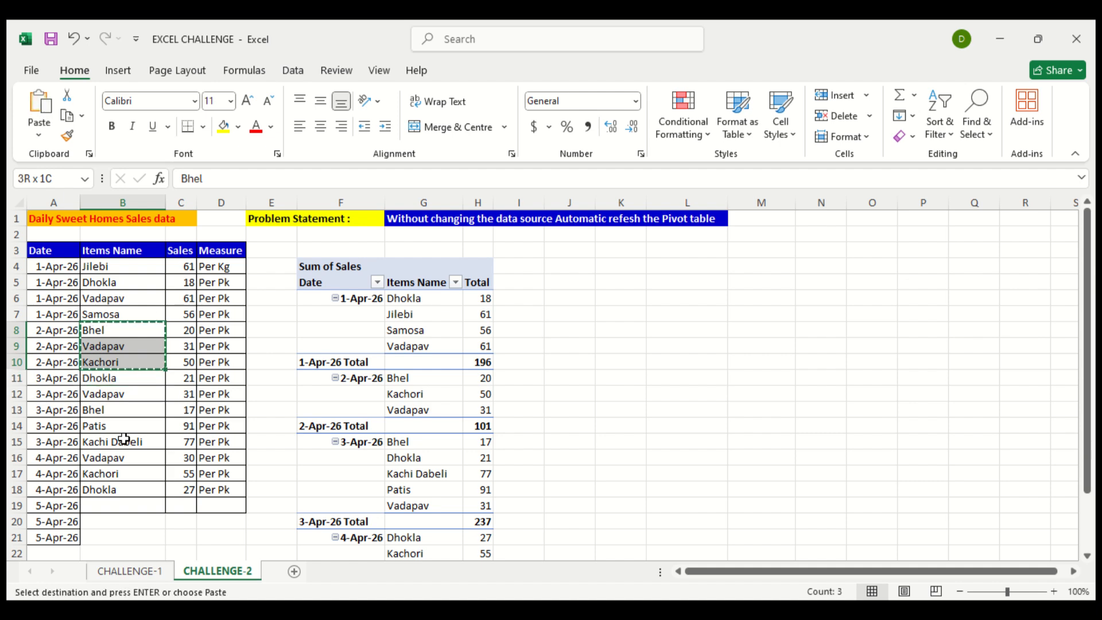
pyautogui.click(97, 511)
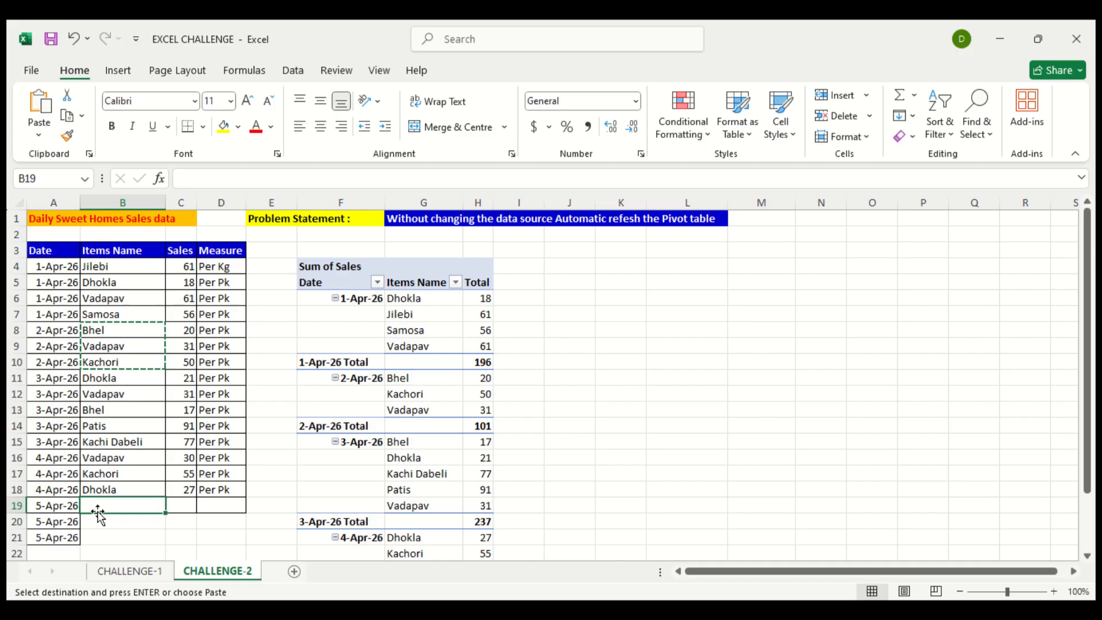
pyautogui.press('Return')
# - Enter the sales values 46, 88 and 30 for the new rows in C19 to C21
pyautogui.click(185, 496)
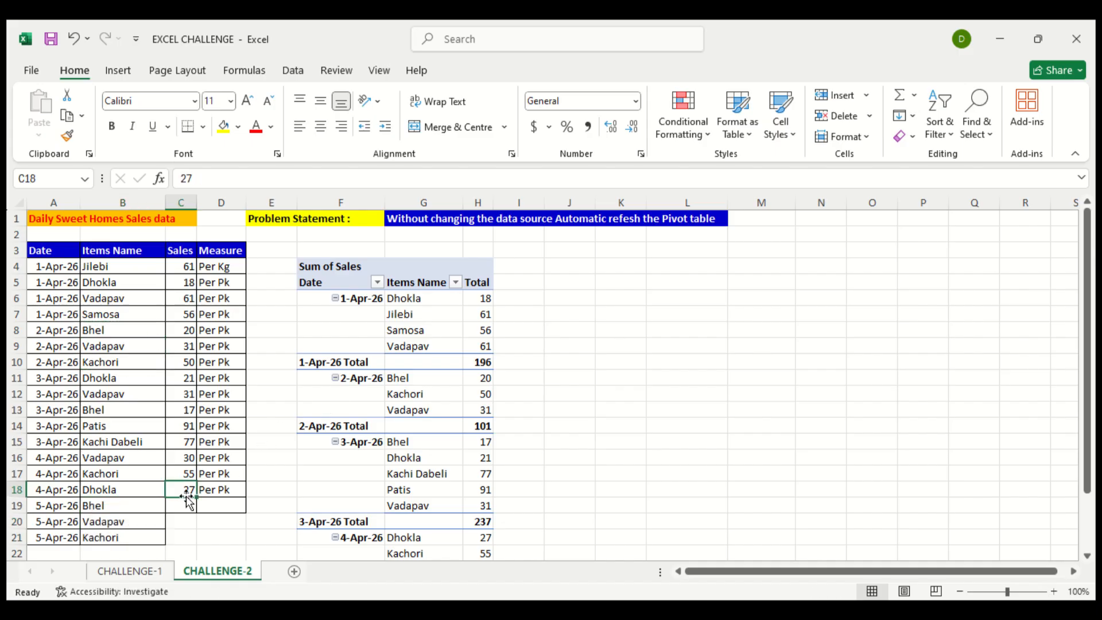
pyautogui.click(182, 507)
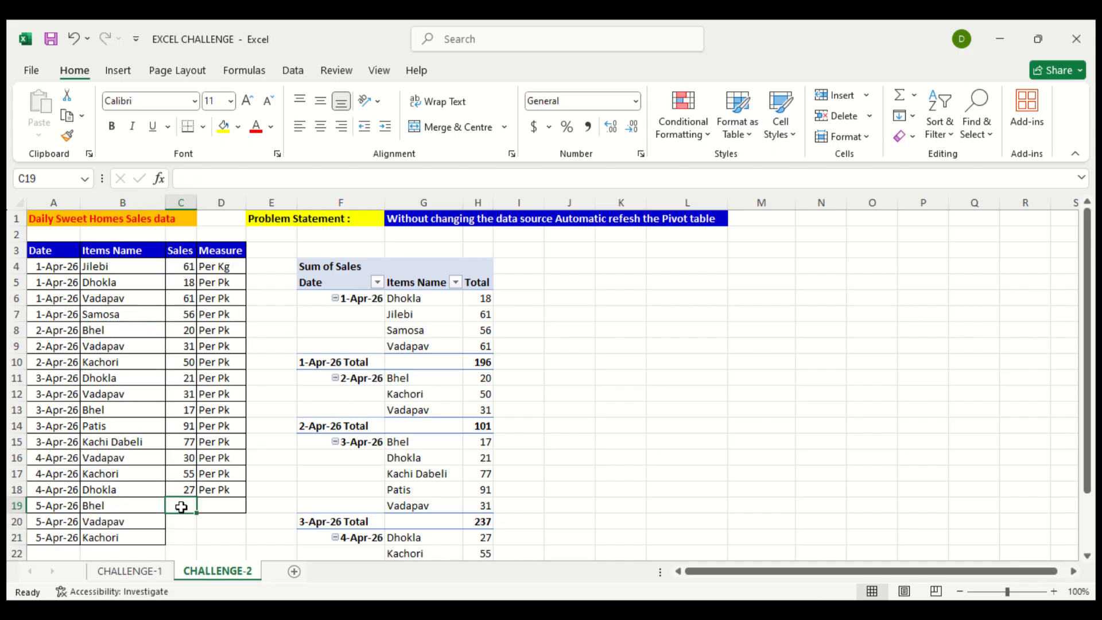
pyautogui.write('46')
pyautogui.press('Return')
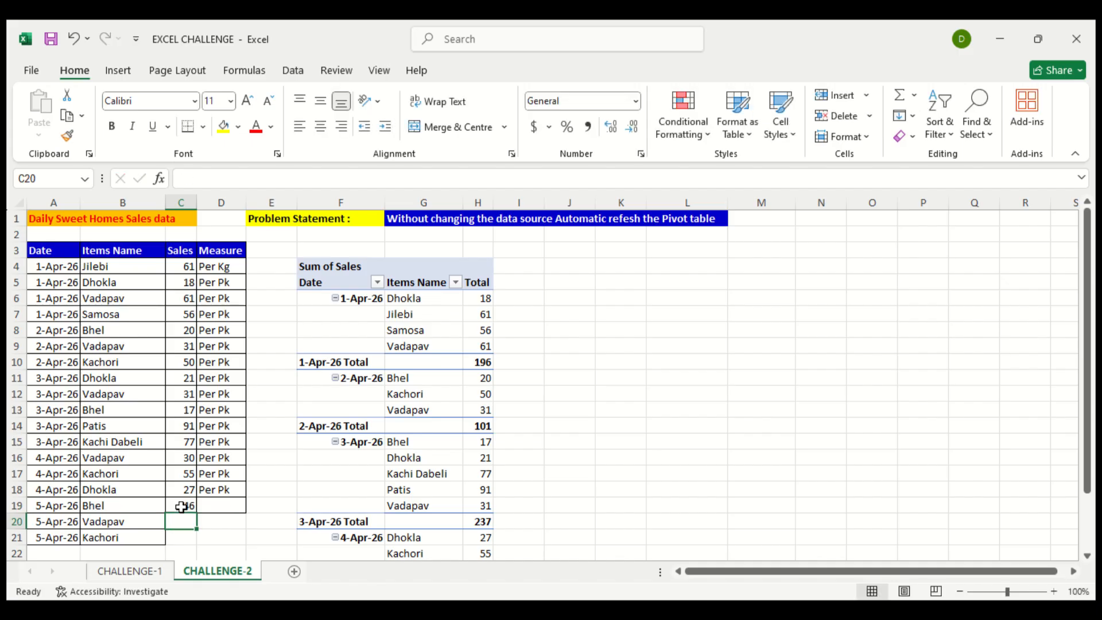
pyautogui.write('88')
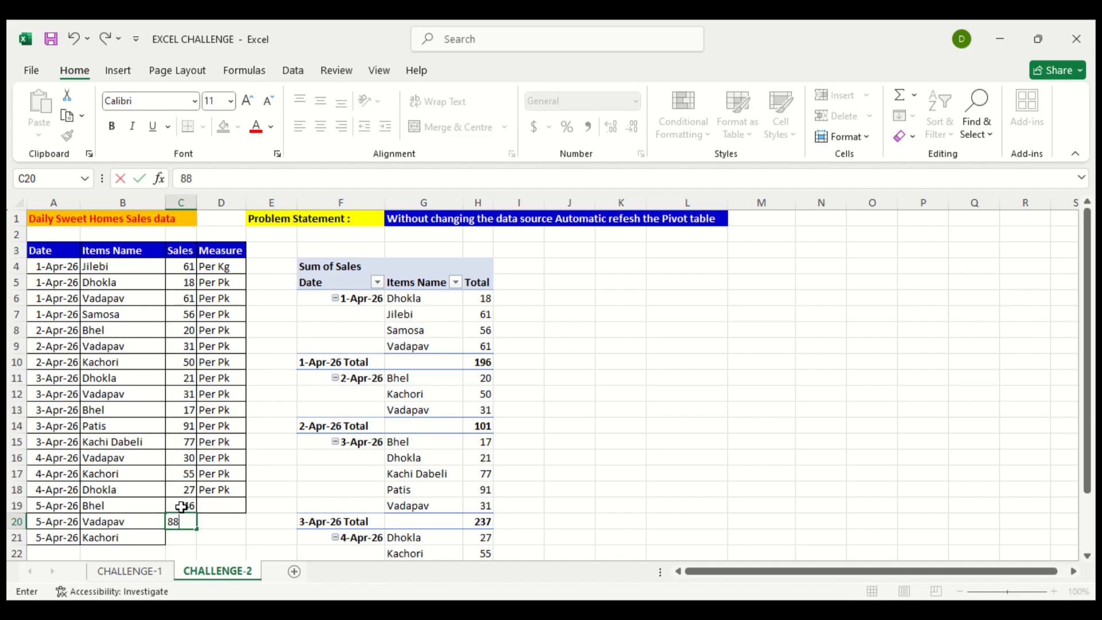
pyautogui.press('Return')
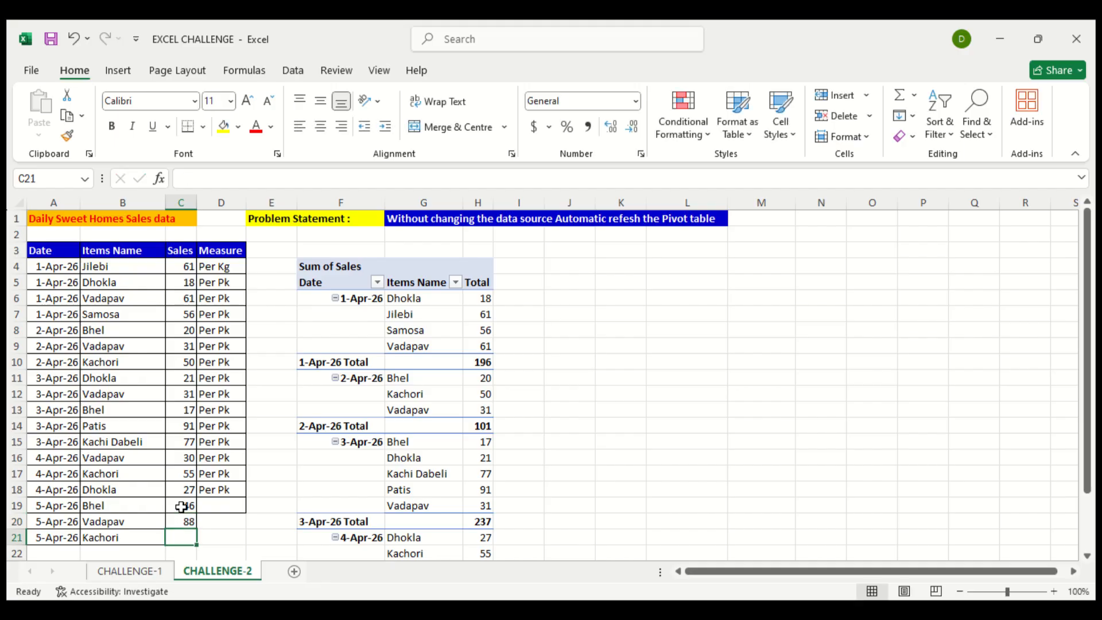
pyautogui.write('30')
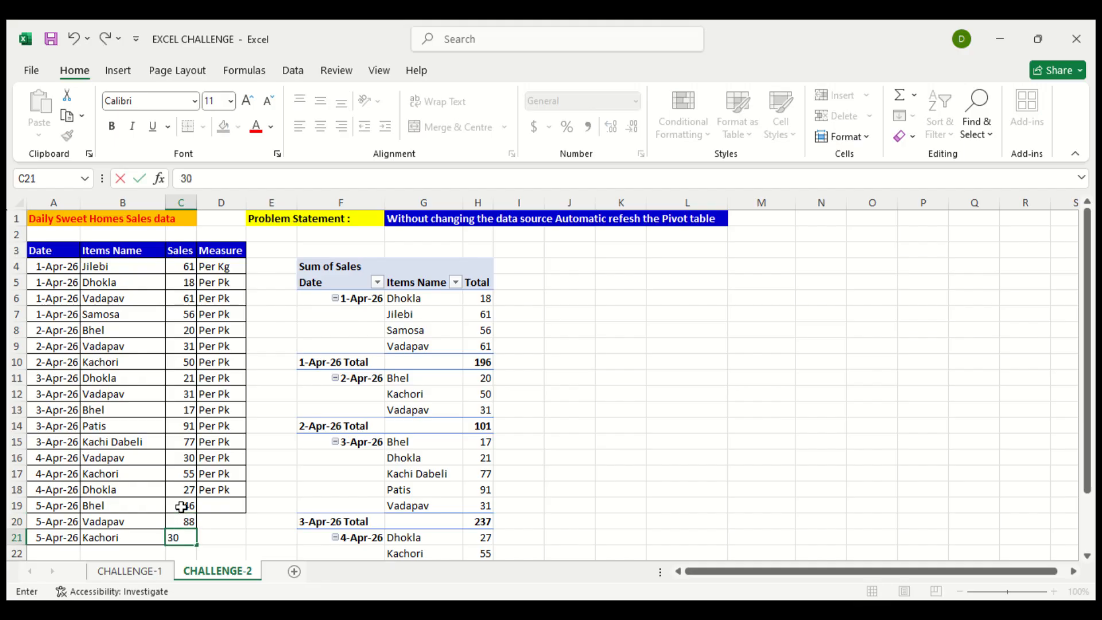
pyautogui.press('Return')
# - Copy the Per Pk measure from D18 into cells D19 to D21 of the new rows
pyautogui.click(206, 490)
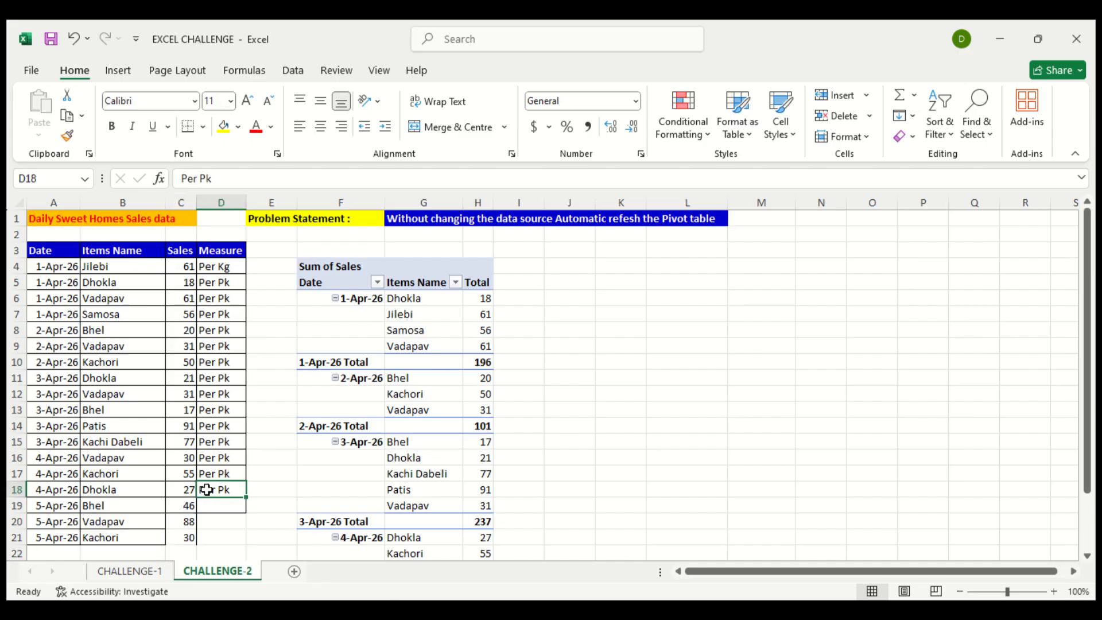
pyautogui.hotkey('ctrl', 'c')
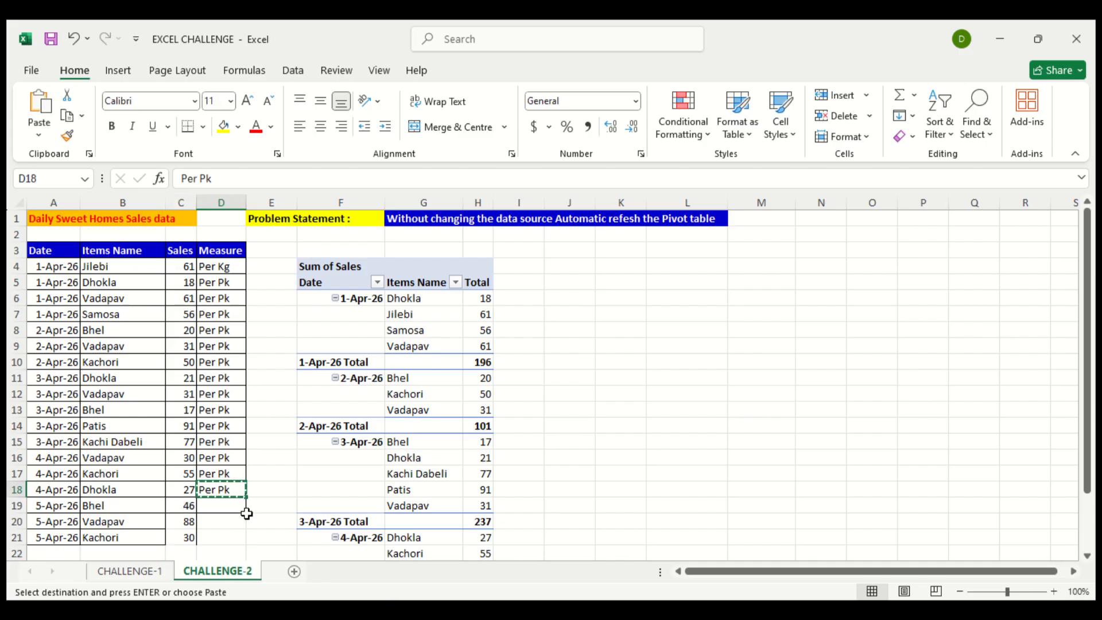
pyautogui.moveTo(246, 510); pyautogui.dragTo(248, 516)
pyautogui.press('Return')
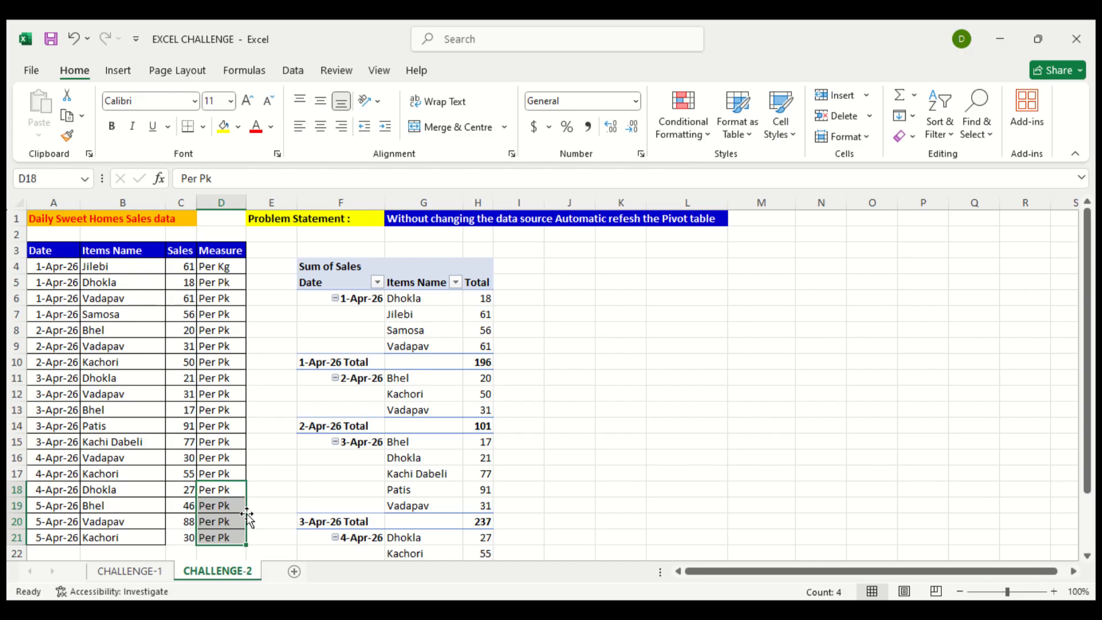
# - Check whether the PivotTable includes the 5-Apr-26 rows added to the sales data
pyautogui.click(344, 475)
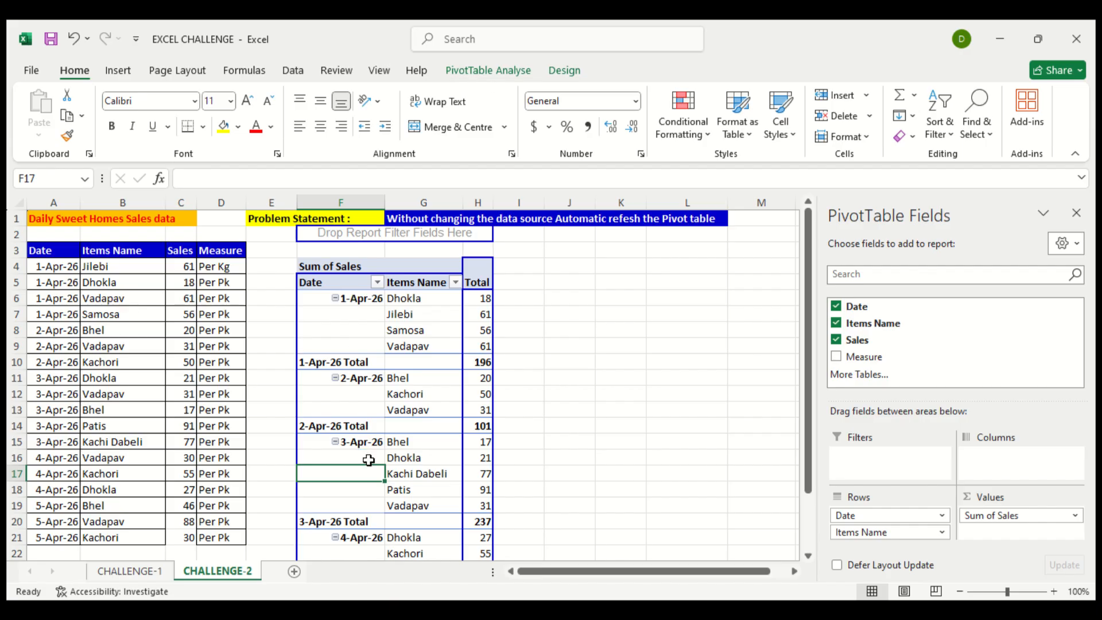
pyautogui.click(402, 406)
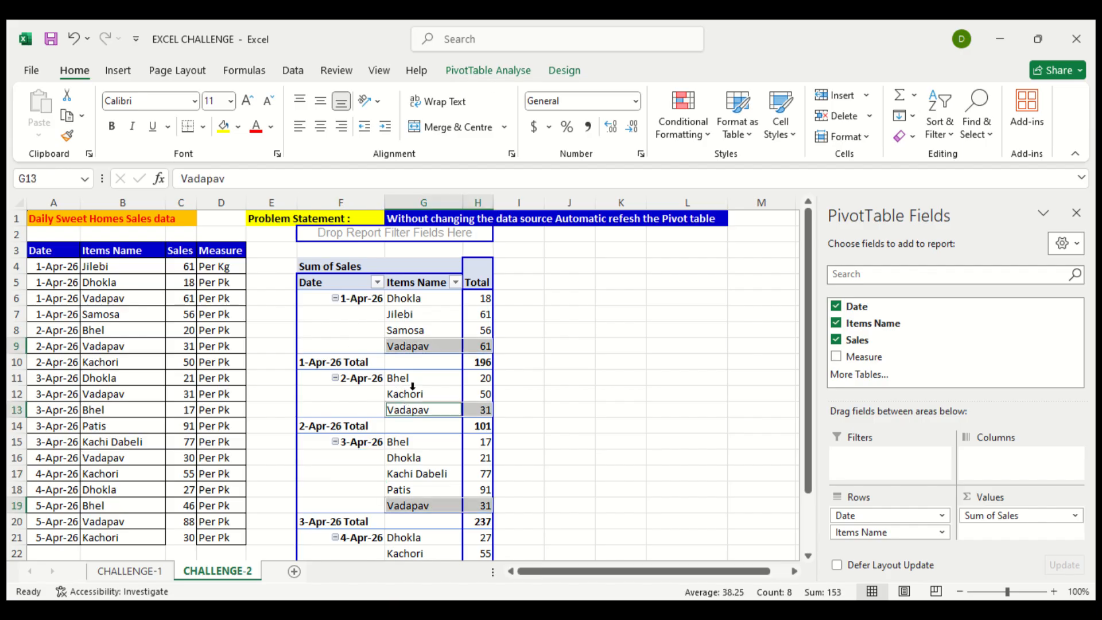
pyautogui.click(419, 395)
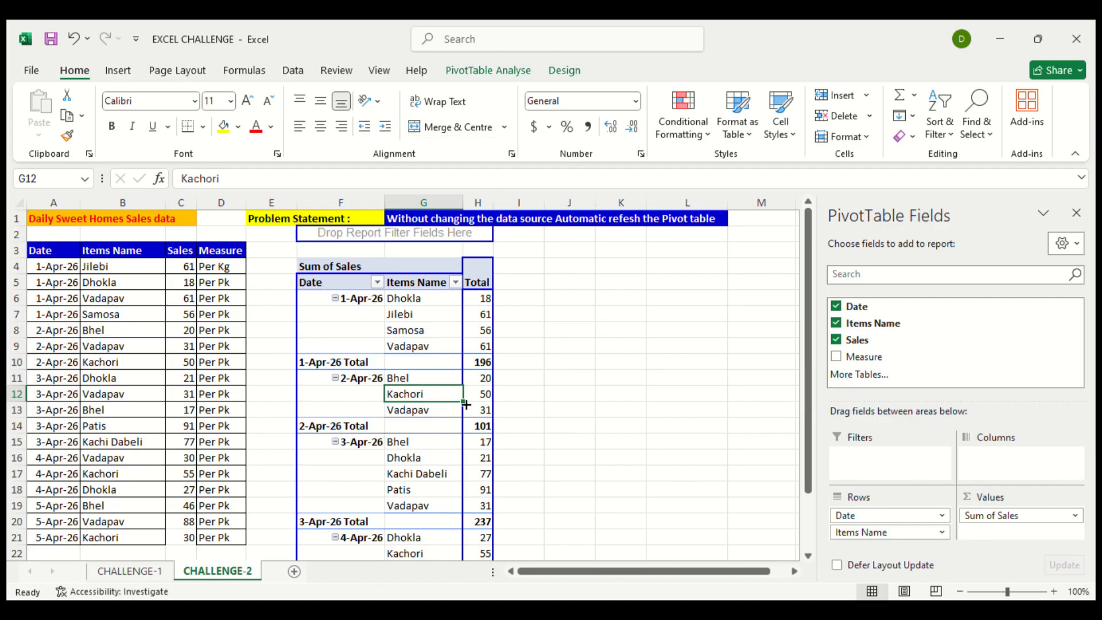
pyautogui.scroll(-3, 461, 413)
pyautogui.scroll(1, 460, 413)
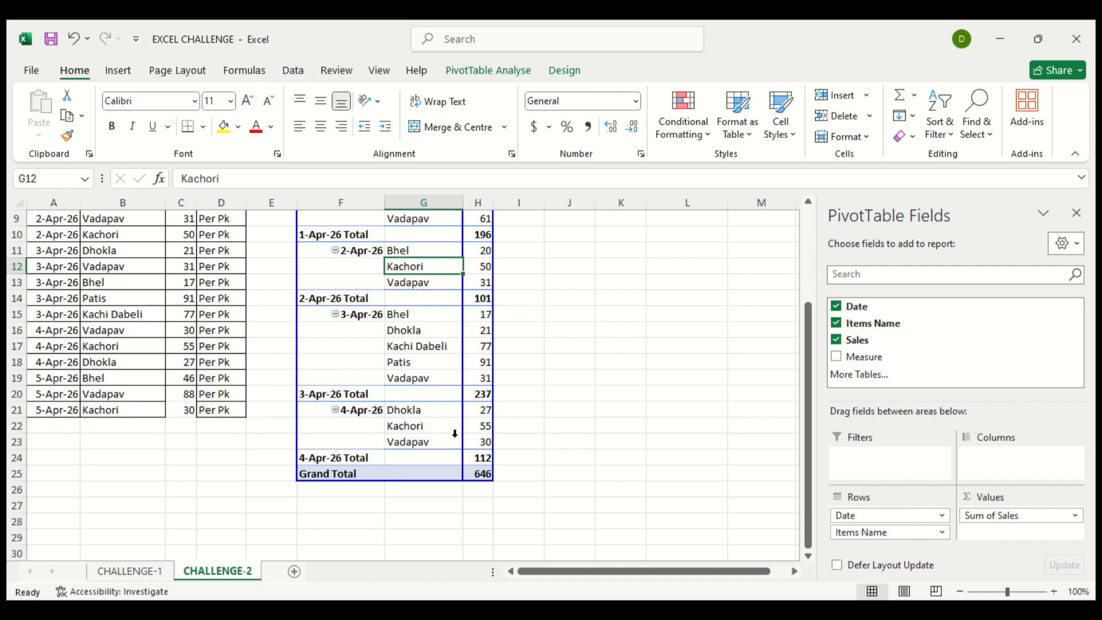
pyautogui.click(156, 395)
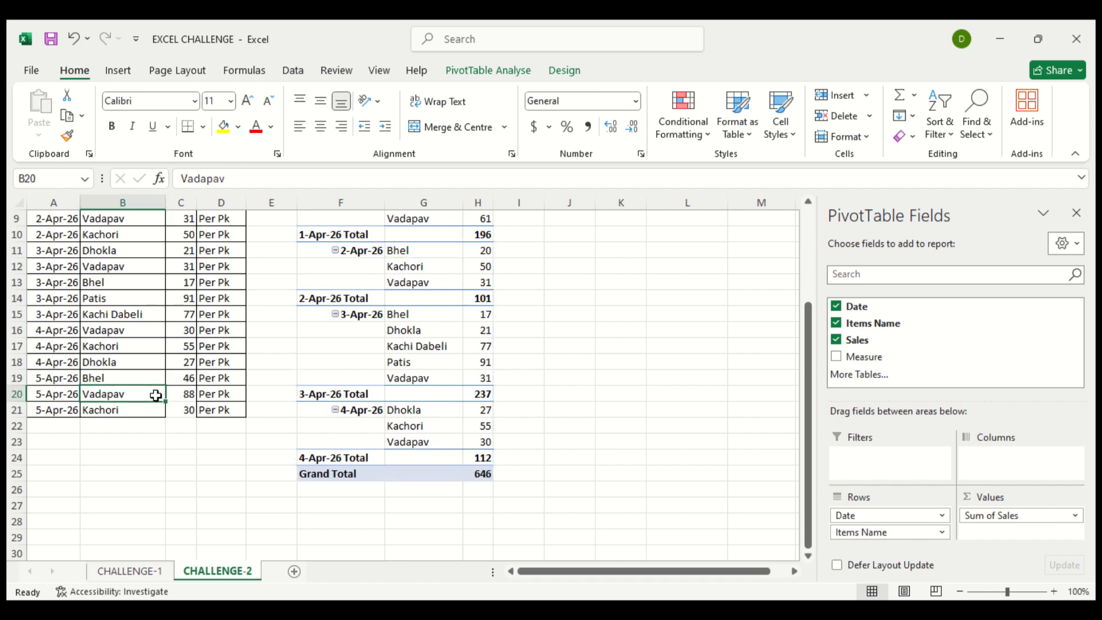
pyautogui.click(398, 361)
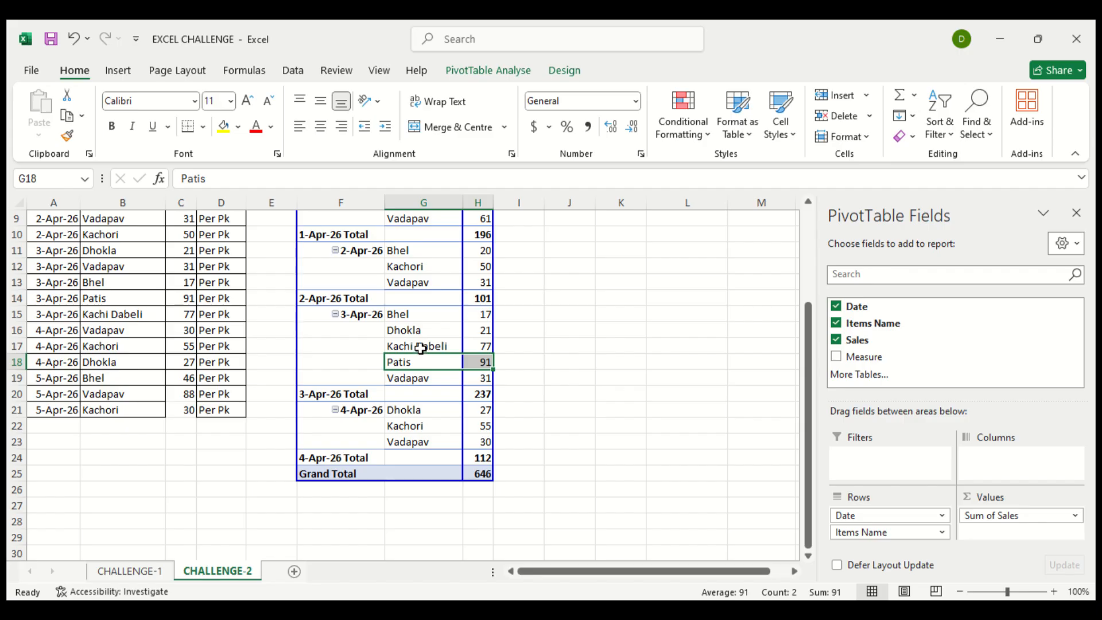
# - Change the PivotTable's data source to the range A3:D21, covering the 5-Apr-26 rows
pyautogui.click(419, 331)
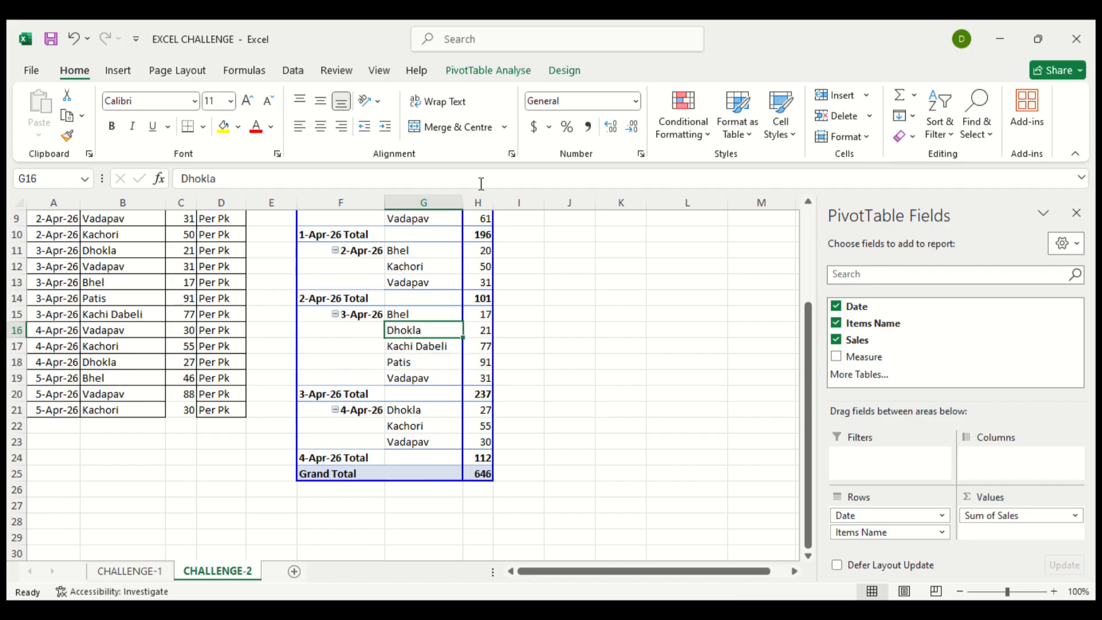
pyautogui.click(488, 70)
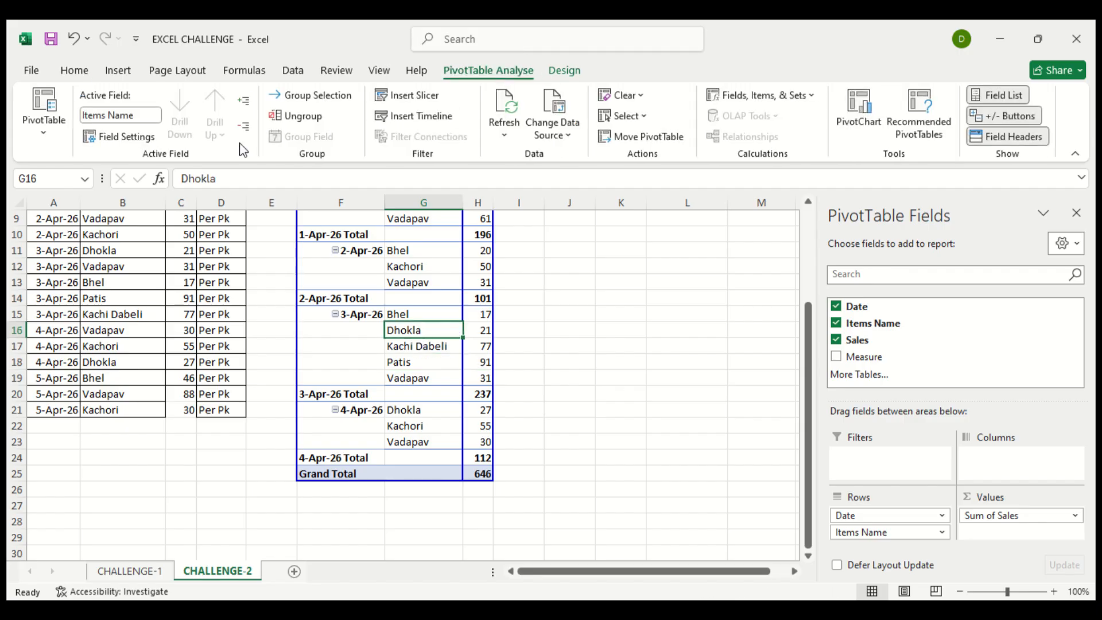
pyautogui.click(539, 105)
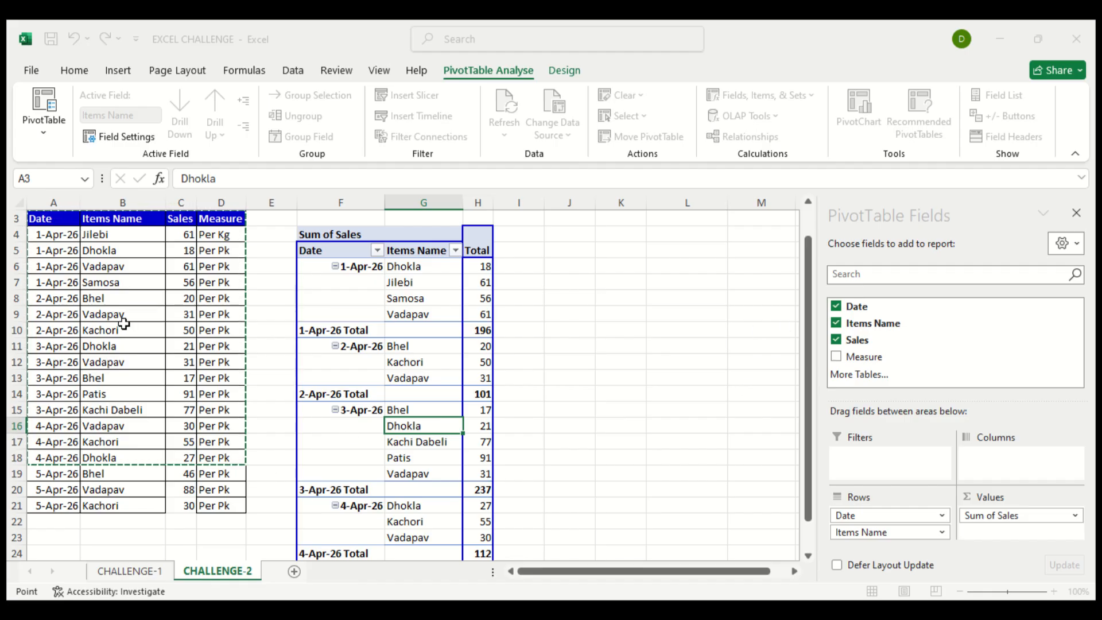
pyautogui.moveTo(47, 228); pyautogui.dragTo(215, 506)
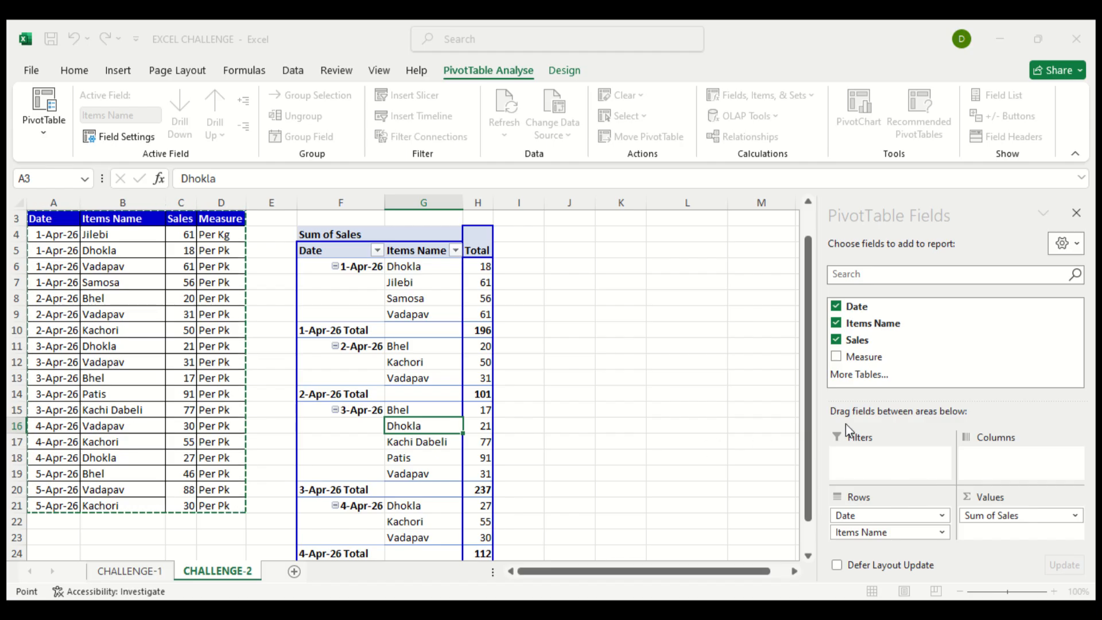
pyautogui.click(839, 382)
pyautogui.scroll(-3, 383, 460)
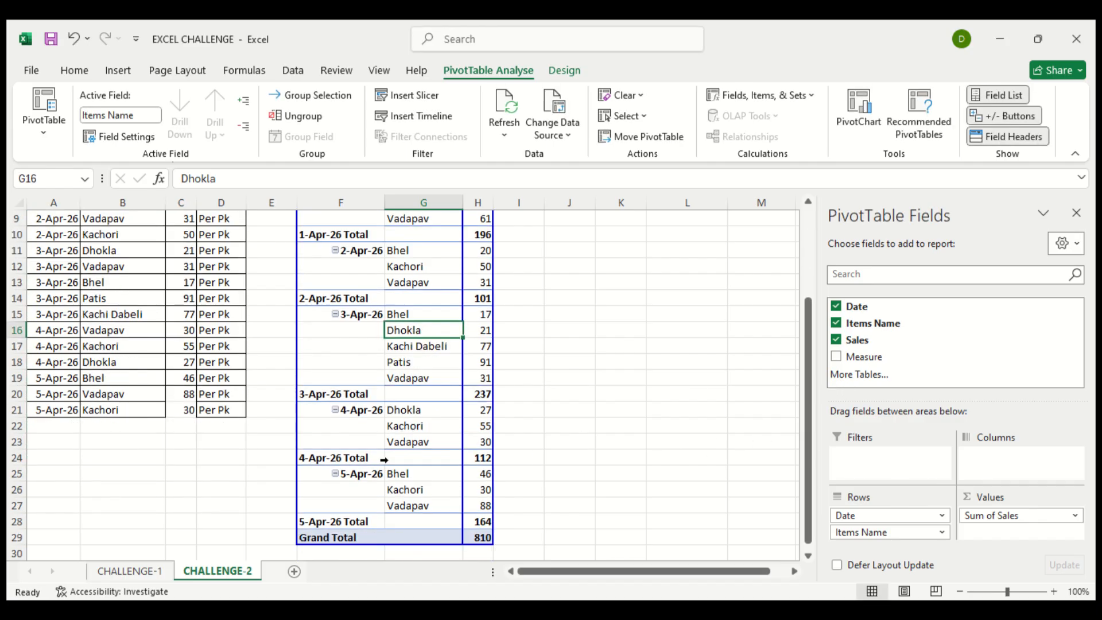
pyautogui.click(484, 509)
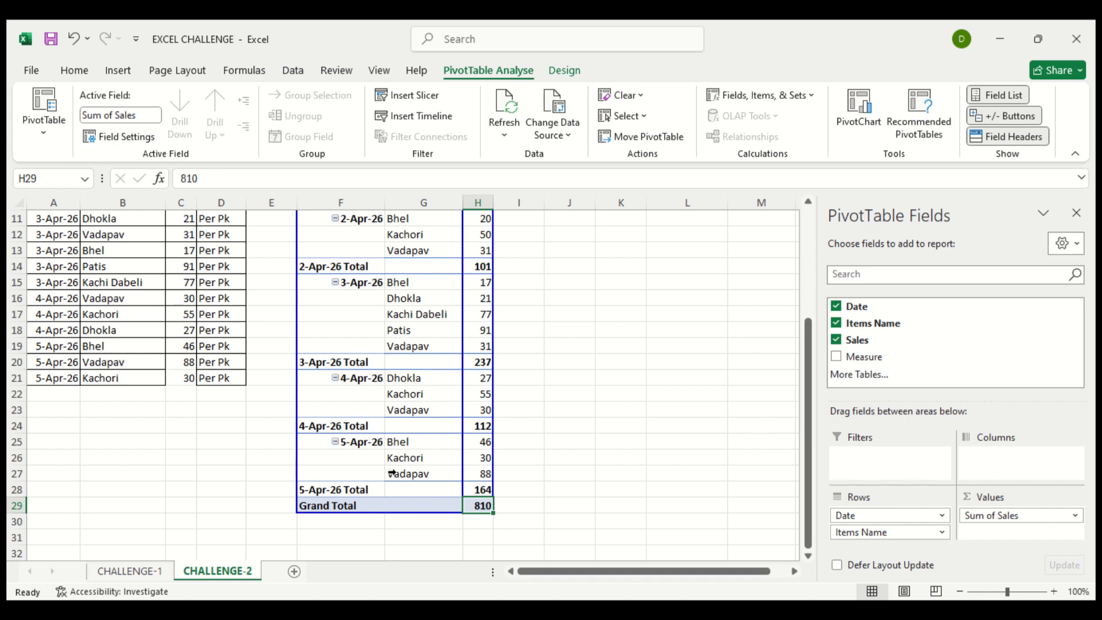
pyautogui.scroll(1, 372, 428)
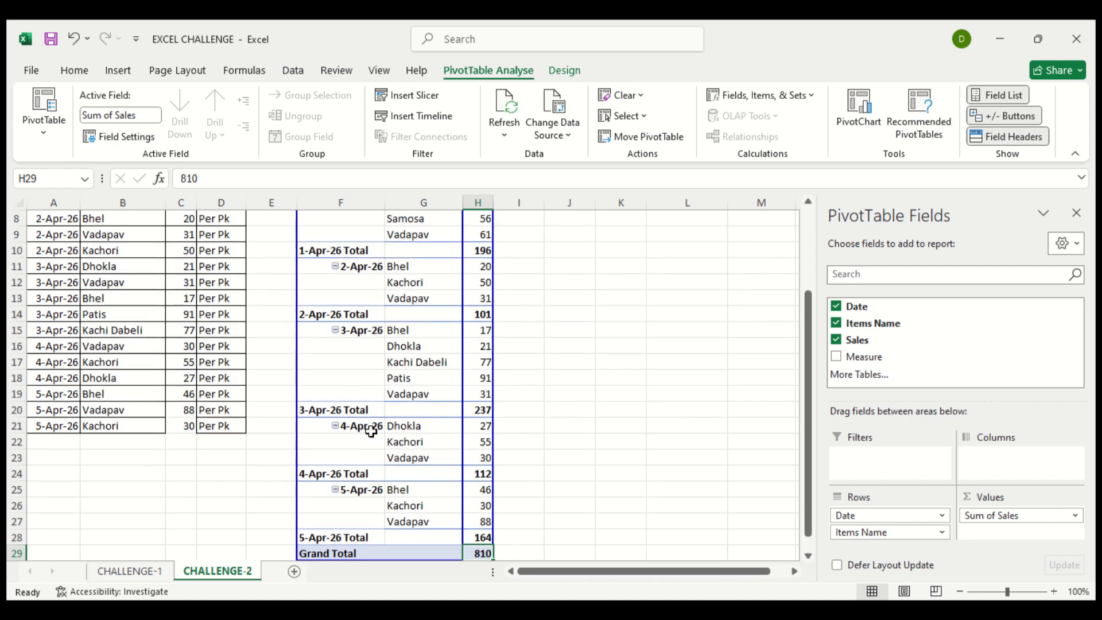
# - Copy the date 5-Apr-26 from A21 into cells A22 to A24
pyautogui.click(55, 445)
pyautogui.click(63, 425)
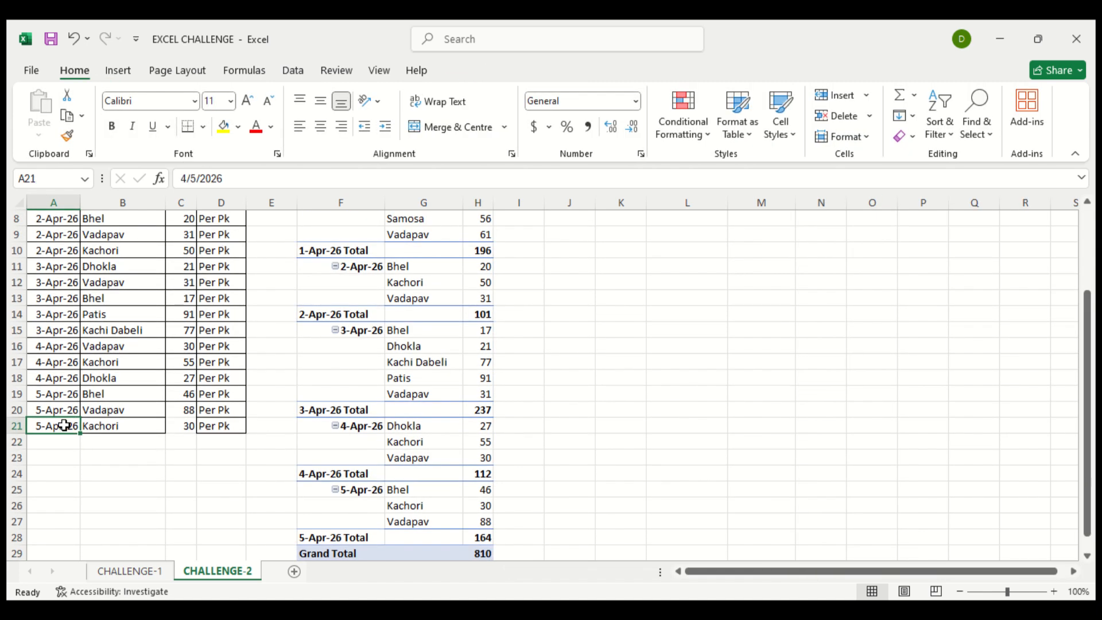
pyautogui.hotkey('ctrl', 'c')
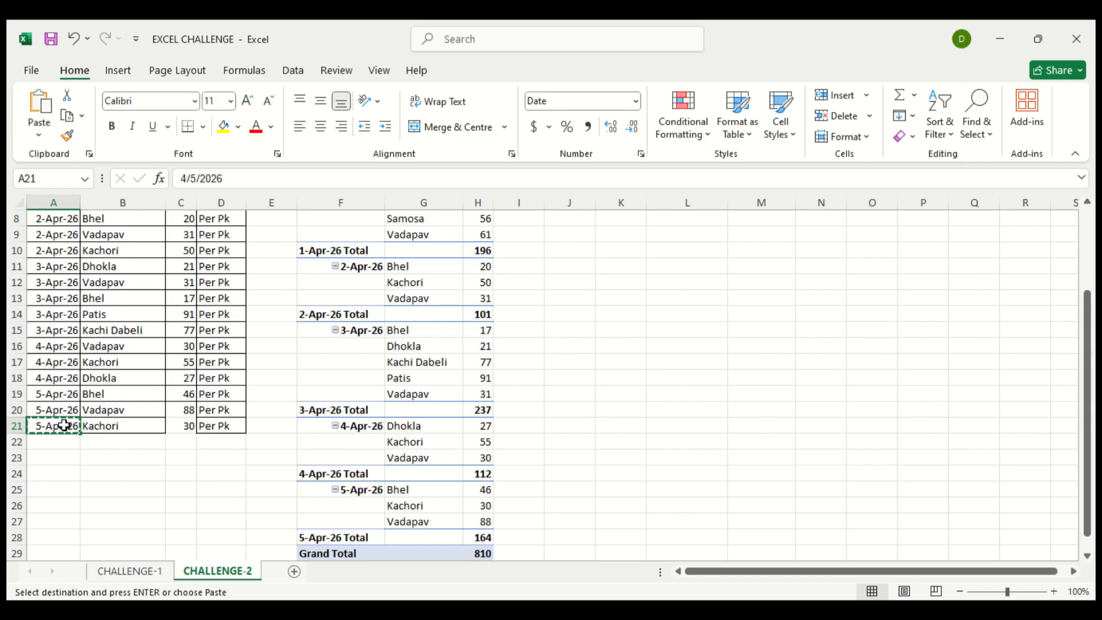
pyautogui.hotkey('shift', 'Down')
pyautogui.hotkey('shift', 'Down')
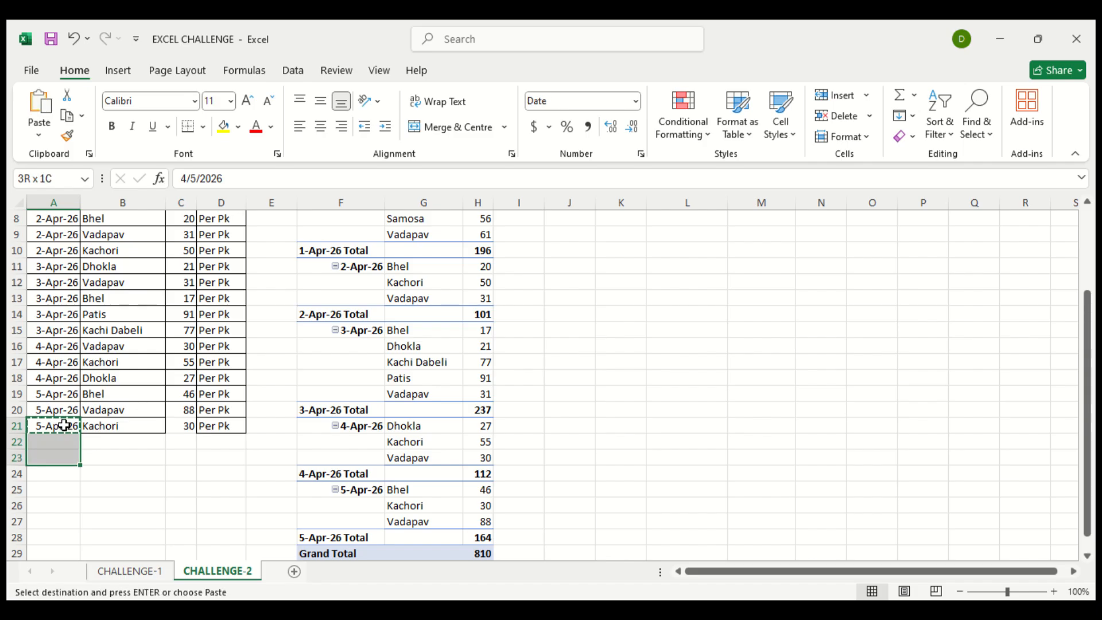
pyautogui.press('Right')
pyautogui.press('Down')
pyautogui.press('Left')
pyautogui.hotkey('shift', 'Down')
pyautogui.hotkey('shift', 'Down')
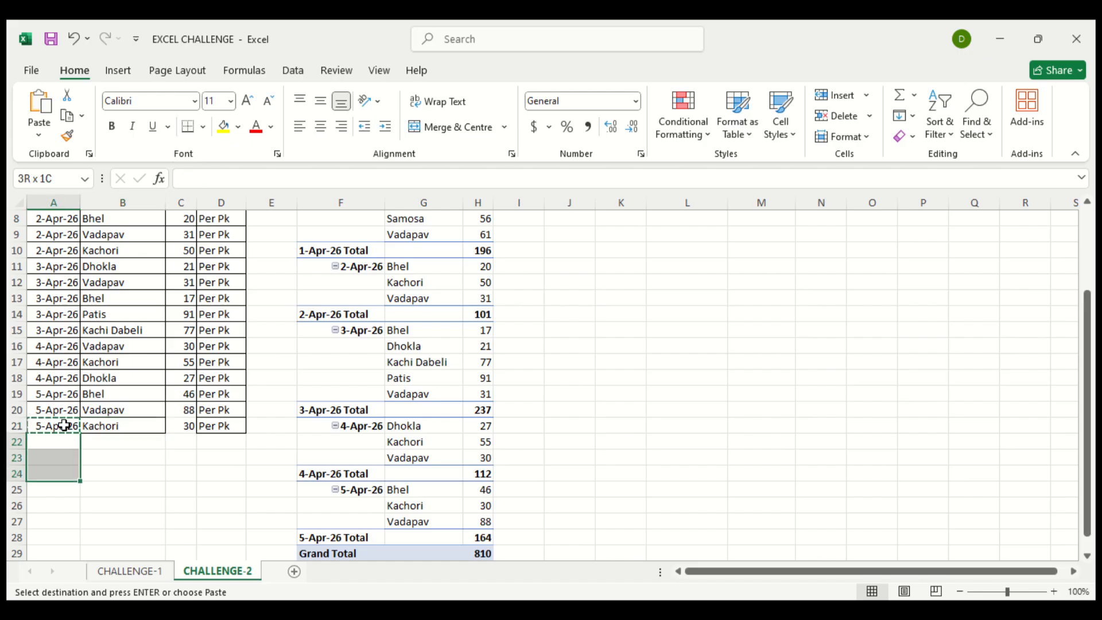
pyautogui.press('Return')
# - Change the date in cell A22 to 4/6/2026
pyautogui.press('Up')
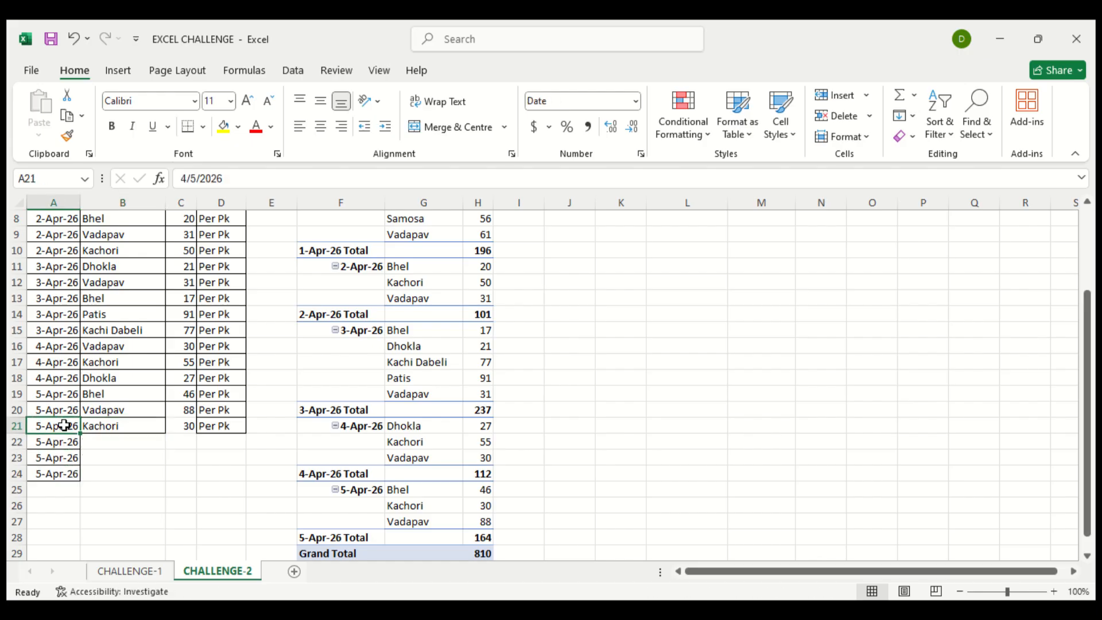
pyautogui.press('Down')
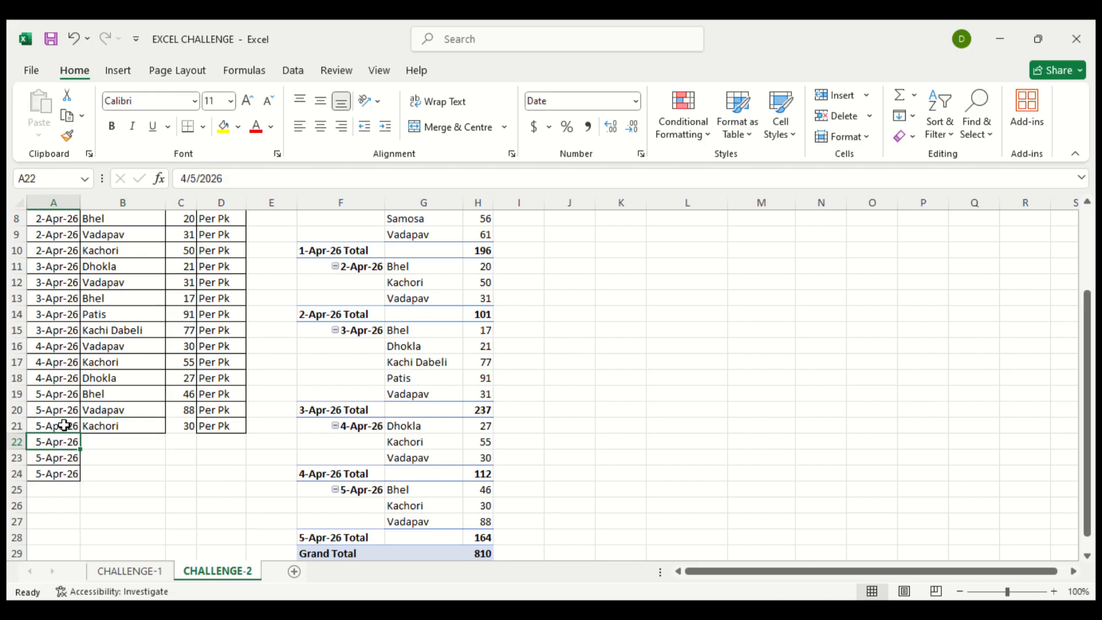
pyautogui.click(198, 180)
pyautogui.press('BackSpace')
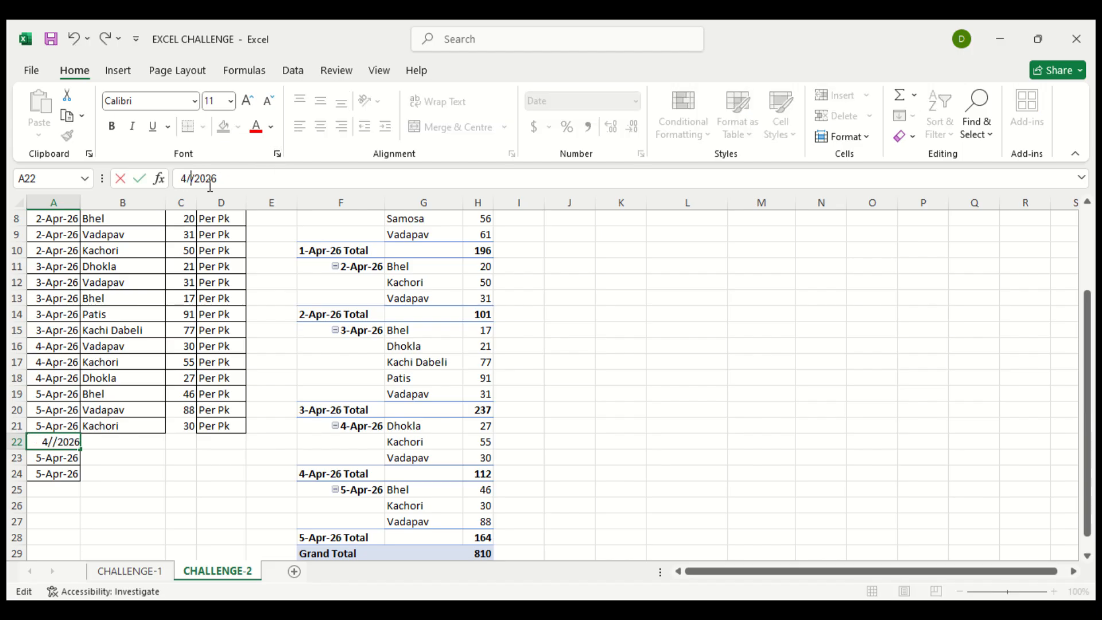
pyautogui.write('6')
pyautogui.press('Return')
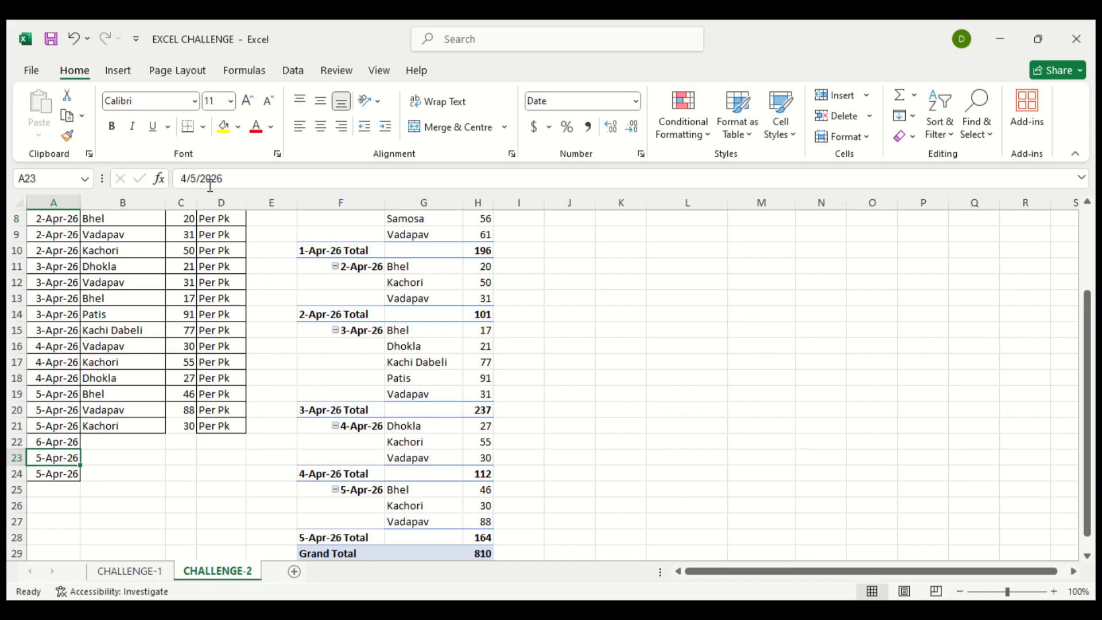
# - Copy the 6-Apr-26 date from A22 down into A23 and A24
pyautogui.press('Up')
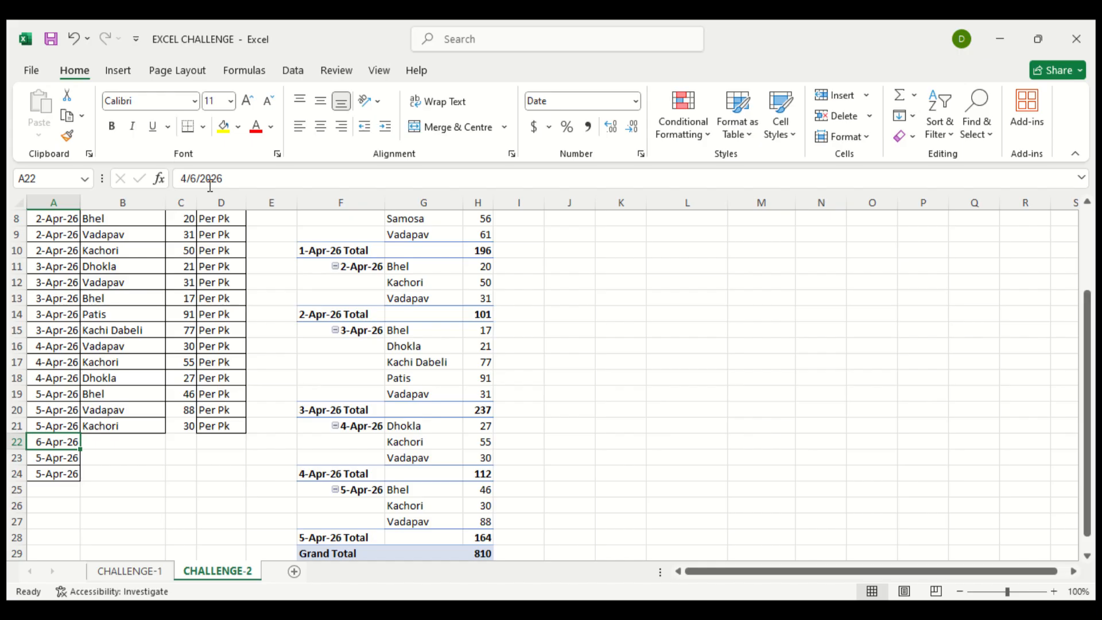
pyautogui.hotkey('ctrl', 'c')
pyautogui.hotkey('shift', 'Down')
pyautogui.hotkey('shift', 'Down')
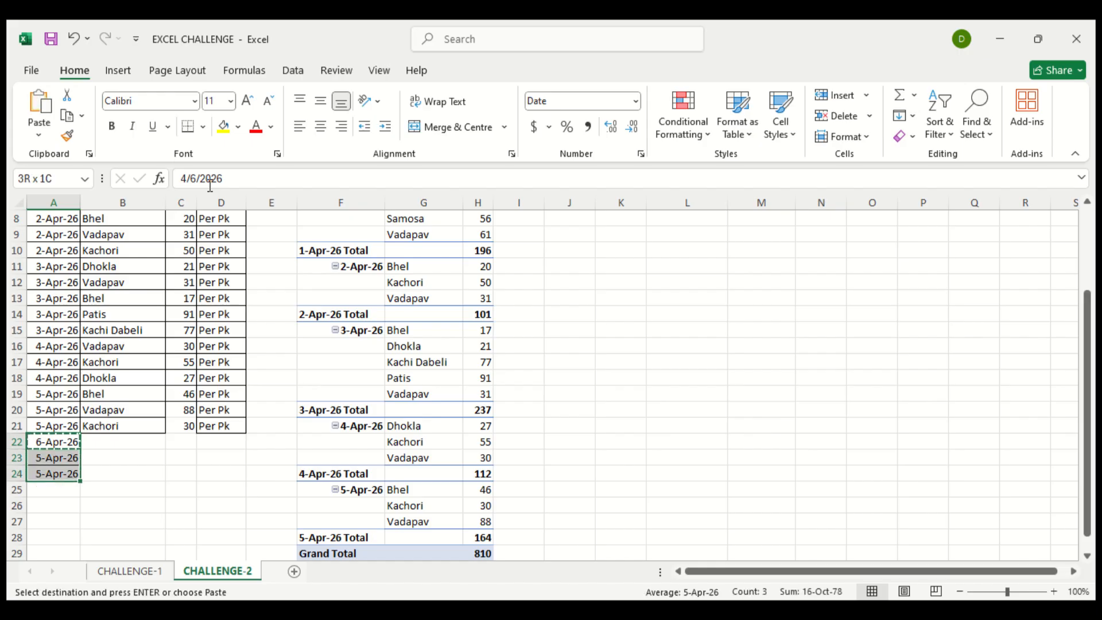
pyautogui.hotkey('ctrl', 'v')
# - Copy the item names Patis, Kachi Dabeli and Vadapav from B14:B16 into B22:B24
pyautogui.click(110, 311)
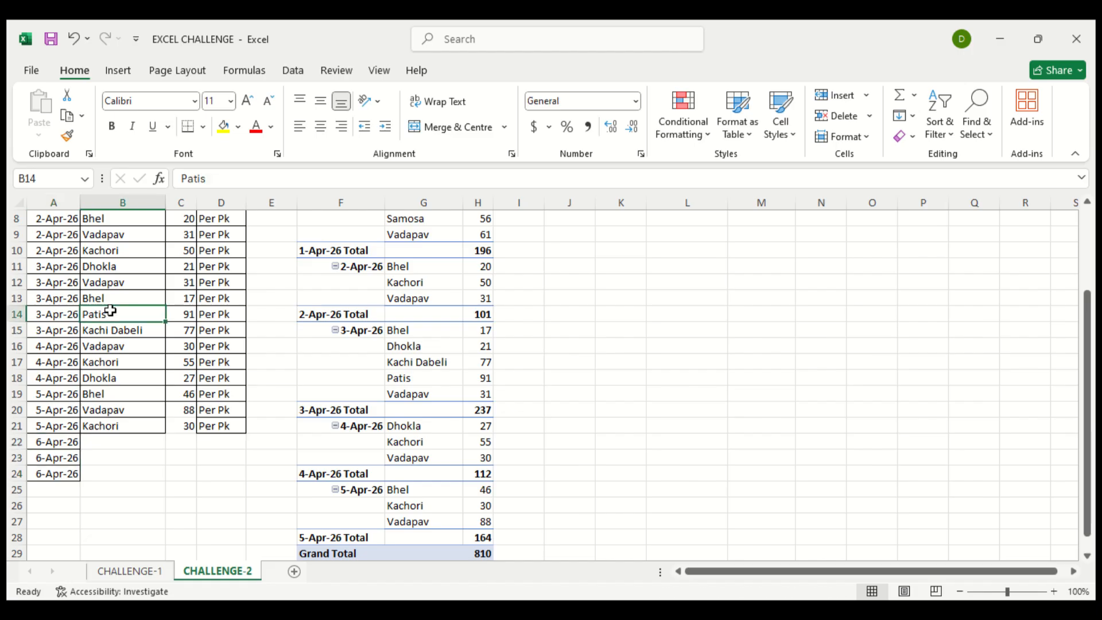
pyautogui.hotkey('shift', 'Down')
pyautogui.hotkey('shift', 'Down')
pyautogui.hotkey('ctrl', 'c')
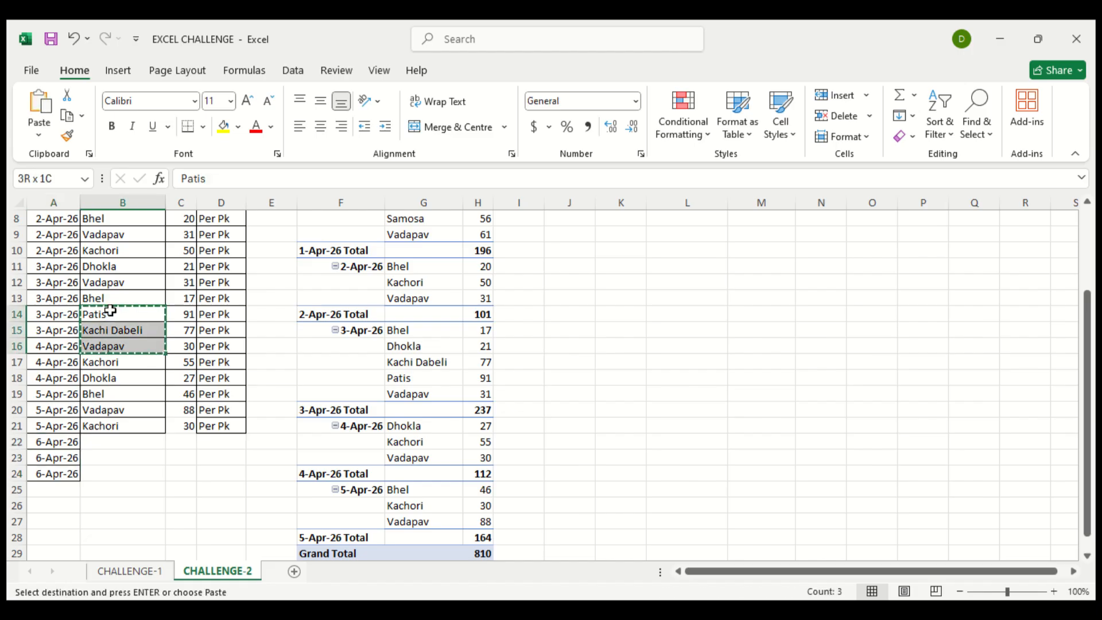
pyautogui.press('Down')
pyautogui.press('Down')
pyautogui.press('Down')
pyautogui.press('Down')
pyautogui.press('Down')
pyautogui.press('Down')
pyautogui.press('Down')
pyautogui.press('Down')
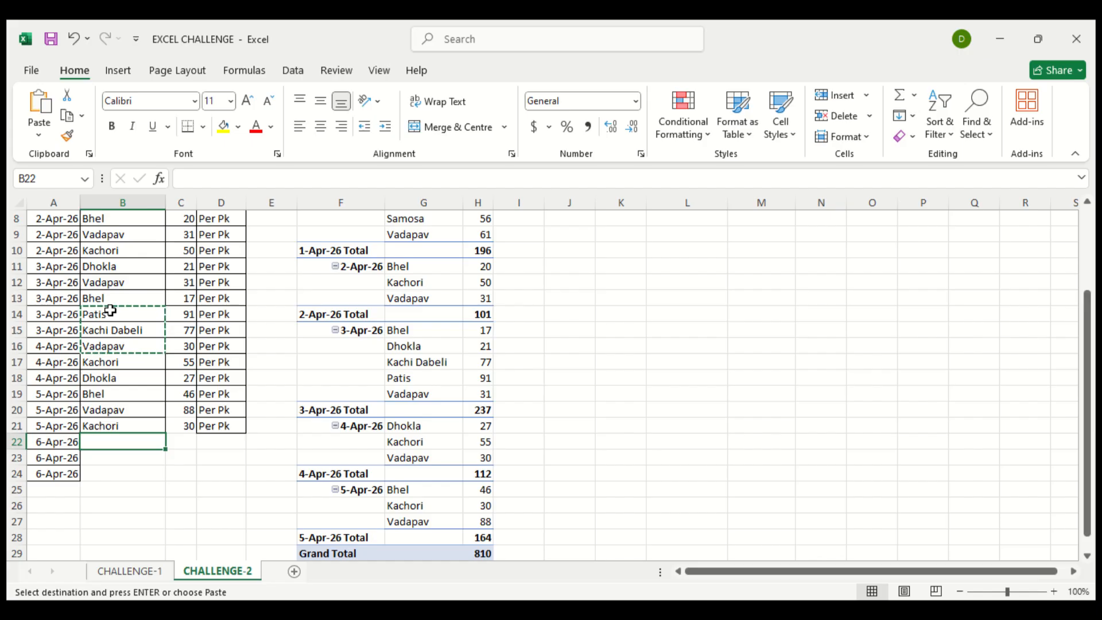
pyautogui.press('Return')
# - Copy the sales values 30, 55 and 27 from C16:C18 into C22:C24
pyautogui.press('Right')
pyautogui.press('Right')
pyautogui.press('Up')
pyautogui.press('Up')
pyautogui.press('Up')
pyautogui.press('Up')
pyautogui.press('Up')
pyautogui.press('Up')
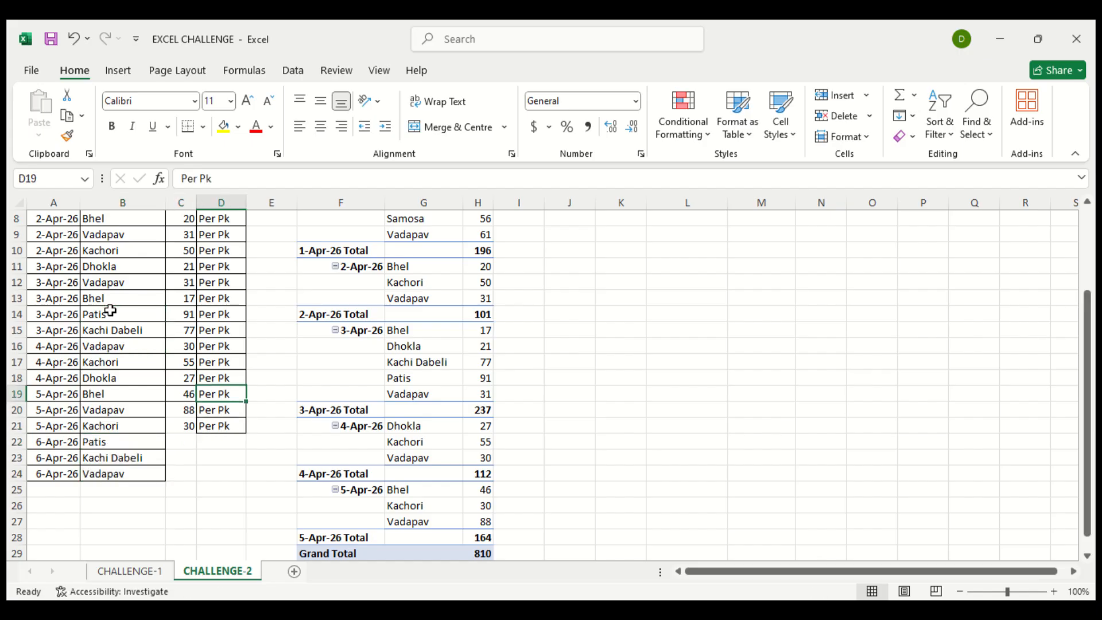
pyautogui.press('Left')
pyautogui.hotkey('shift', 'Down')
pyautogui.hotkey('shift', 'Down')
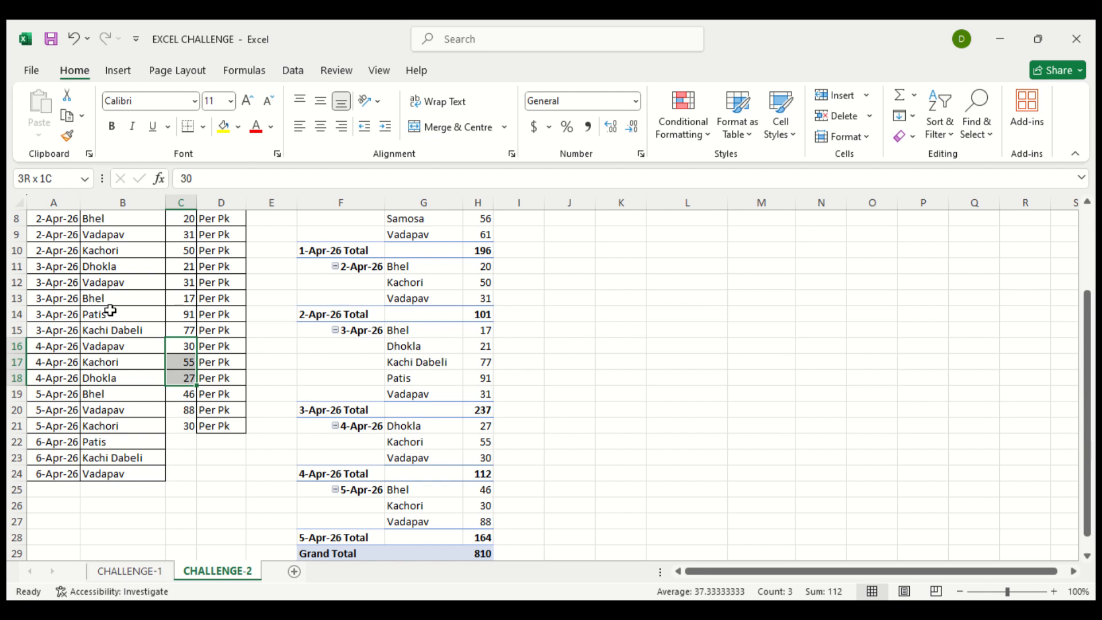
pyautogui.hotkey('ctrl', 'c')
pyautogui.press('Down')
pyautogui.press('Down')
pyautogui.press('Down')
pyautogui.press('Down')
pyautogui.press('Down')
pyautogui.press('Down')
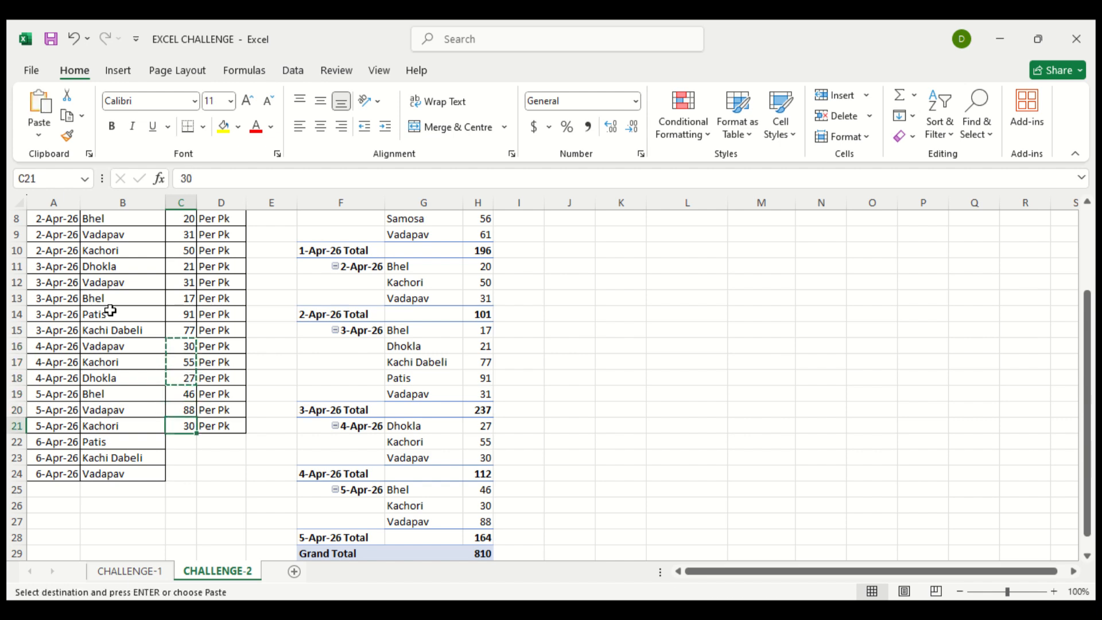
pyautogui.press('Return')
# - Copy the Per Pk measure from D21 down into D22:D24
pyautogui.press('Up')
pyautogui.press('Right')
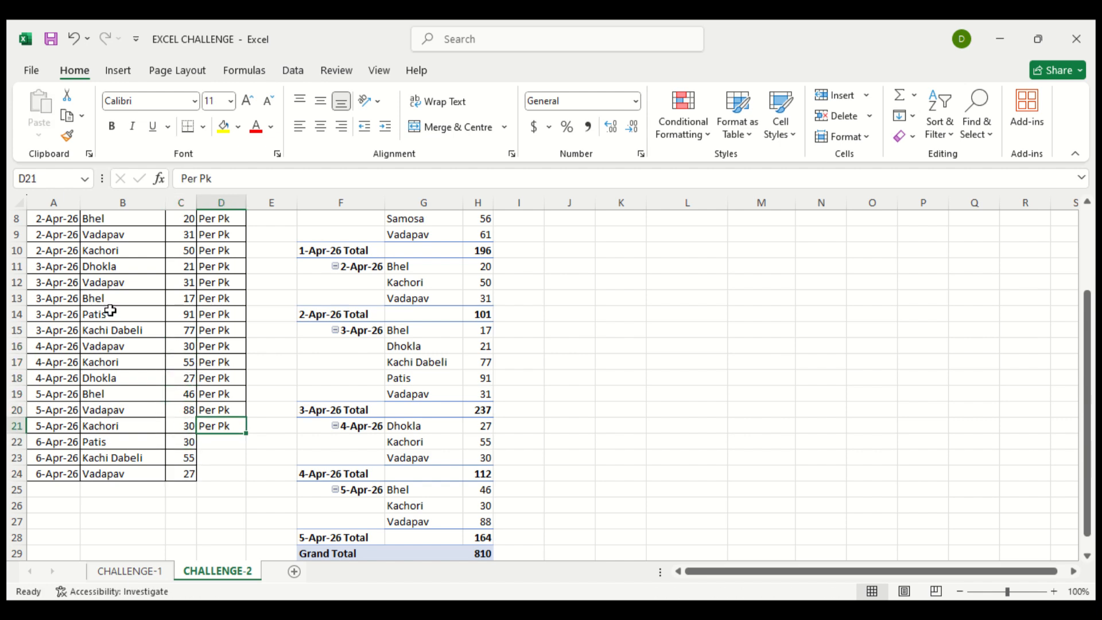
pyautogui.hotkey('ctrl', 'c')
pyautogui.press('Down')
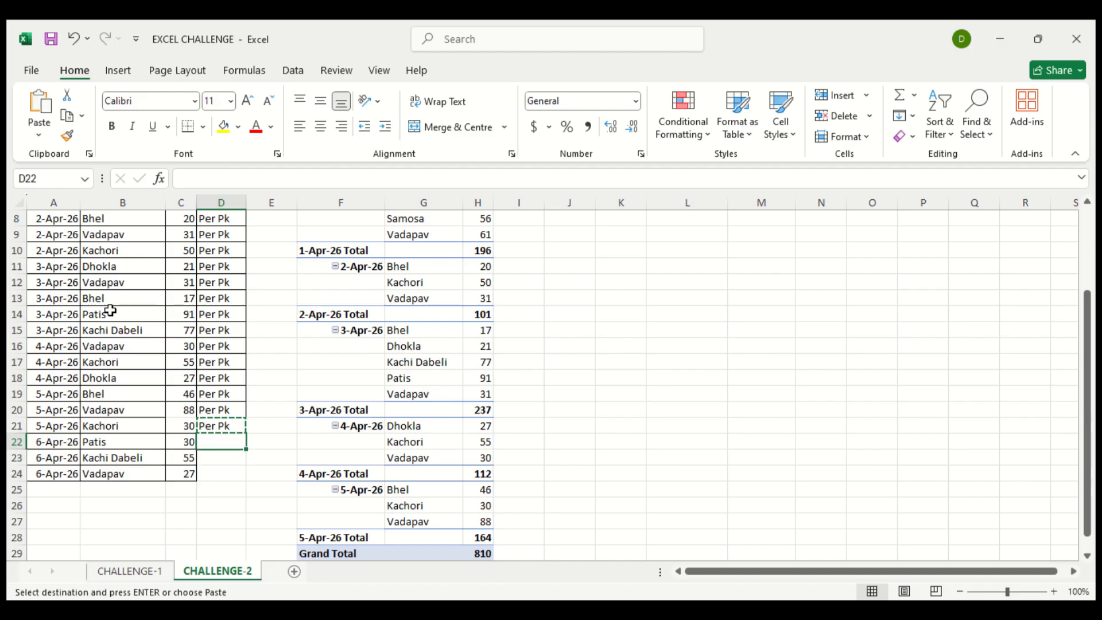
pyautogui.hotkey('shift', 'Up')
pyautogui.hotkey('shift', 'Down')
pyautogui.hotkey('shift', 'Down')
pyautogui.hotkey('shift', 'Down')
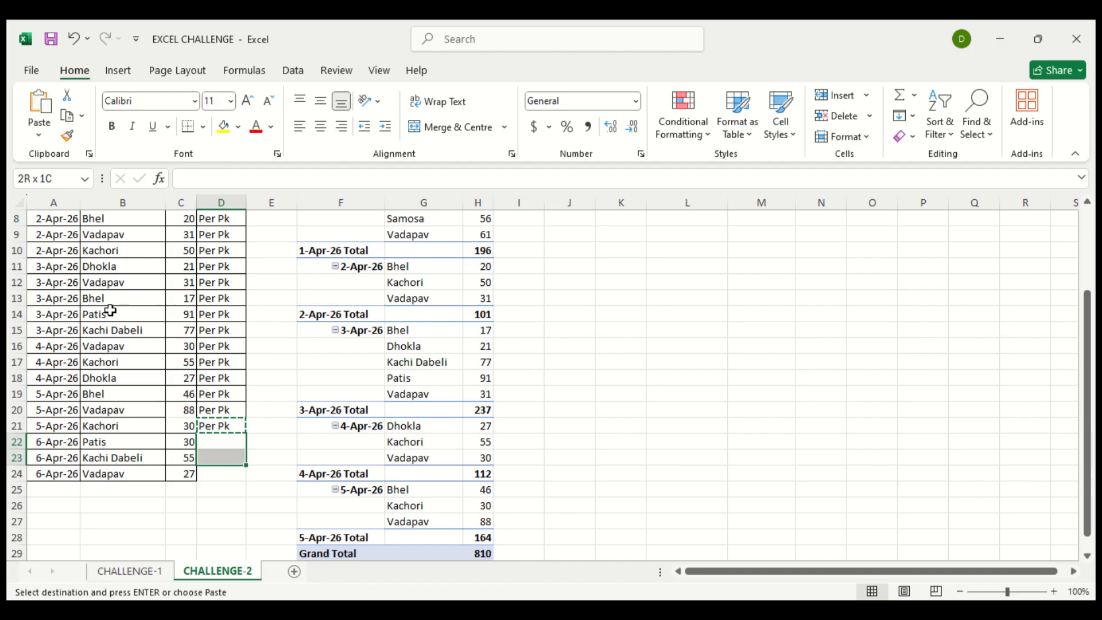
pyautogui.press('Return')
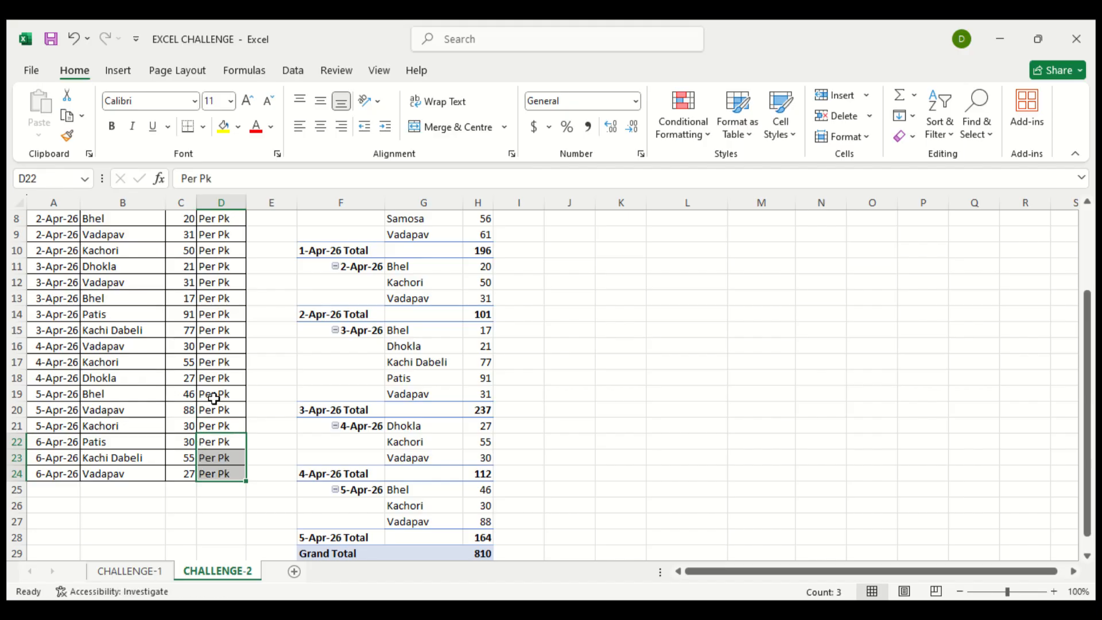
# - Compare the PivotTable's dates and items with the extended sales data to check whether the 6-Apr-26 rows are included
pyautogui.click(393, 420)
pyautogui.click(413, 362)
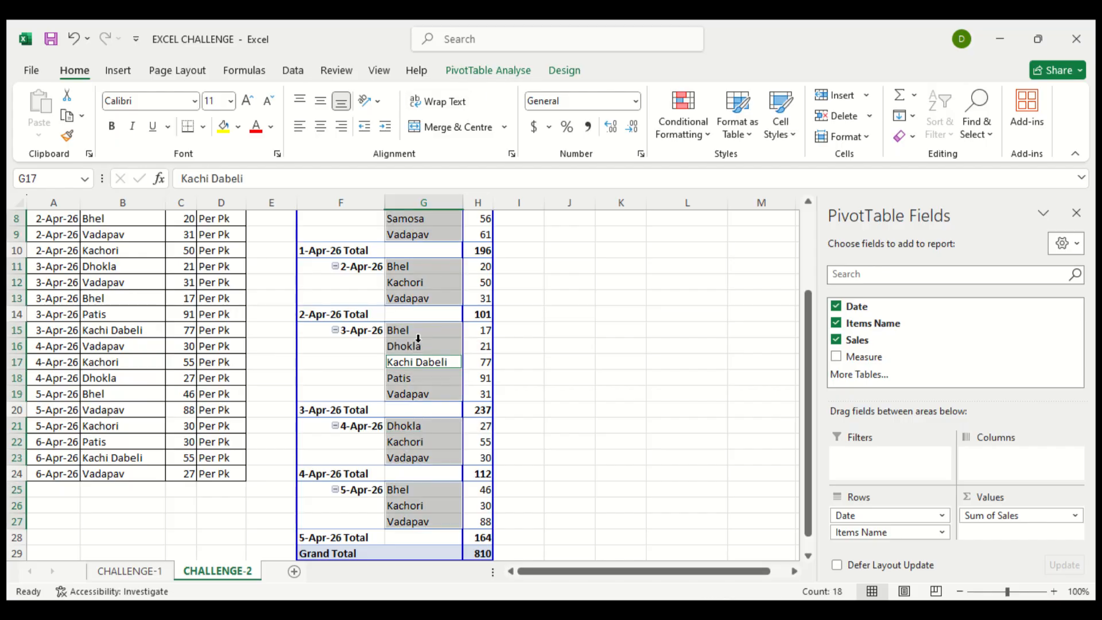
pyautogui.scroll(3, 394, 335)
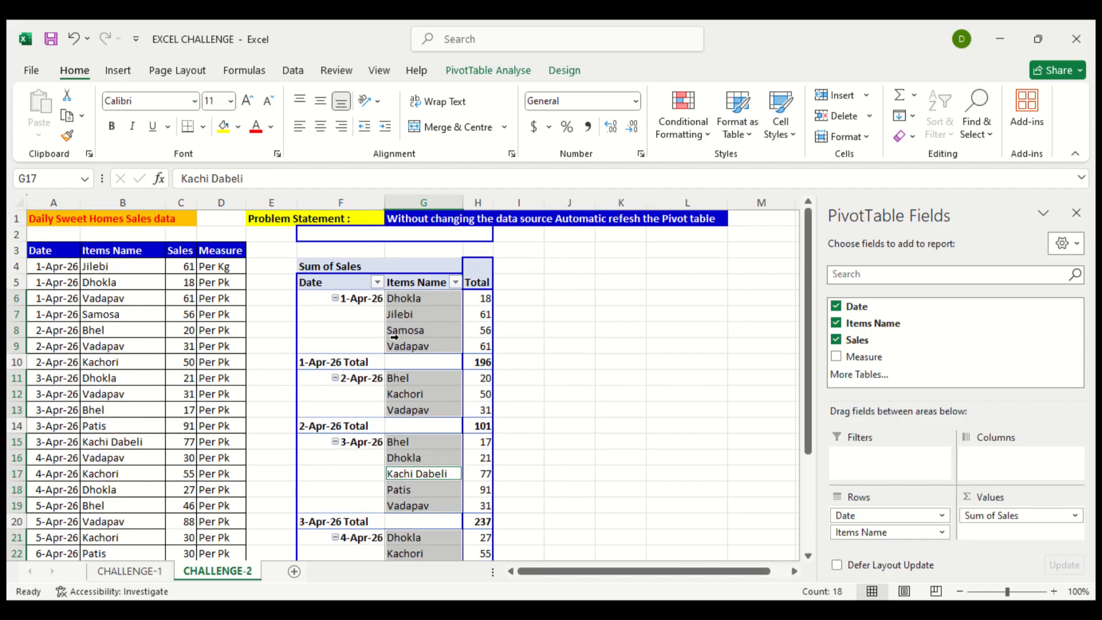
pyautogui.click(426, 315)
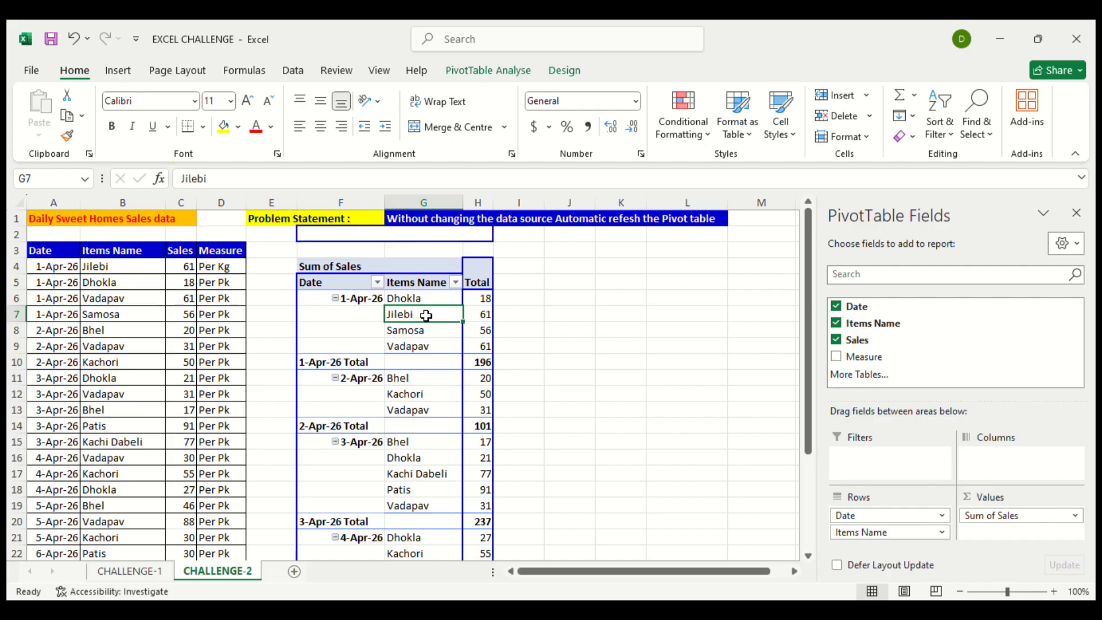
pyautogui.click(269, 251)
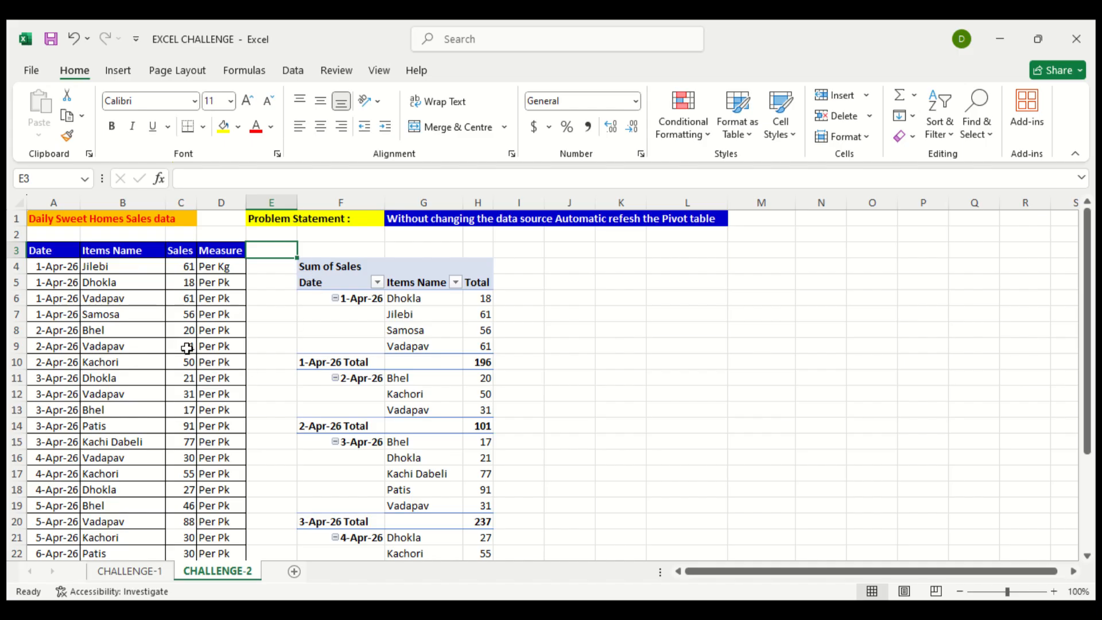
pyautogui.scroll(-2, 86, 518)
pyautogui.scroll(2, 86, 519)
pyautogui.click(273, 203)
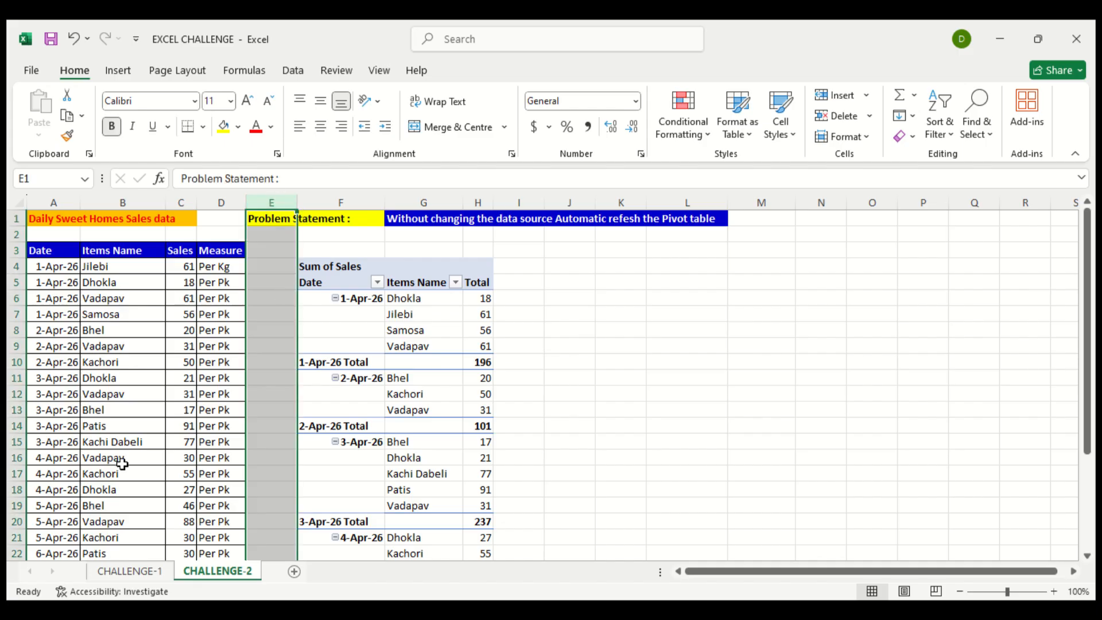
pyautogui.click(444, 349)
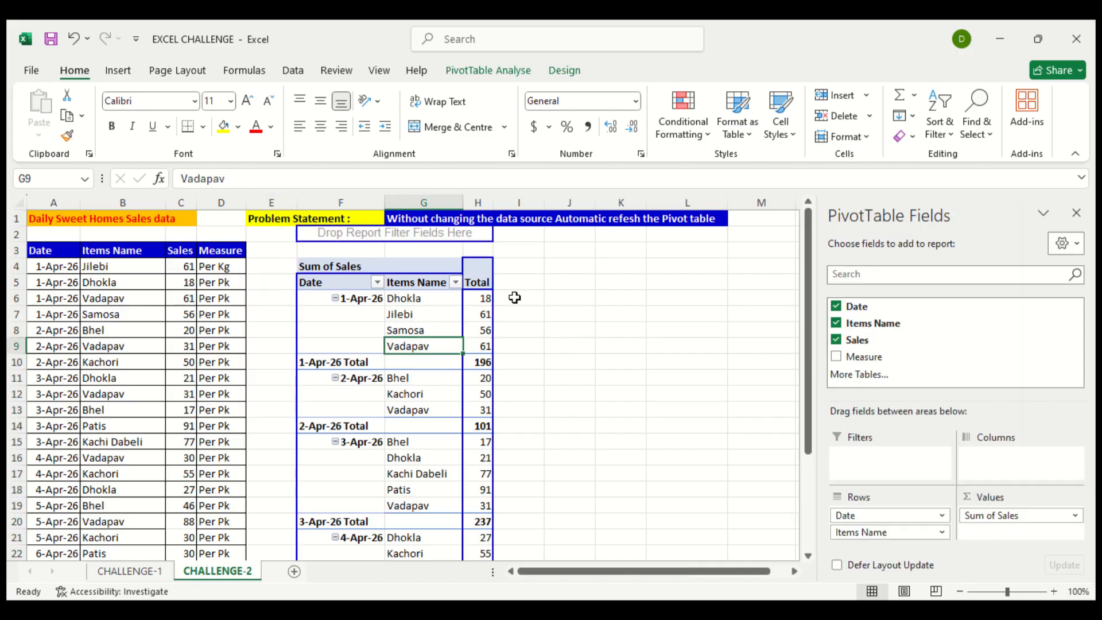
pyautogui.click(515, 298)
pyautogui.click(439, 313)
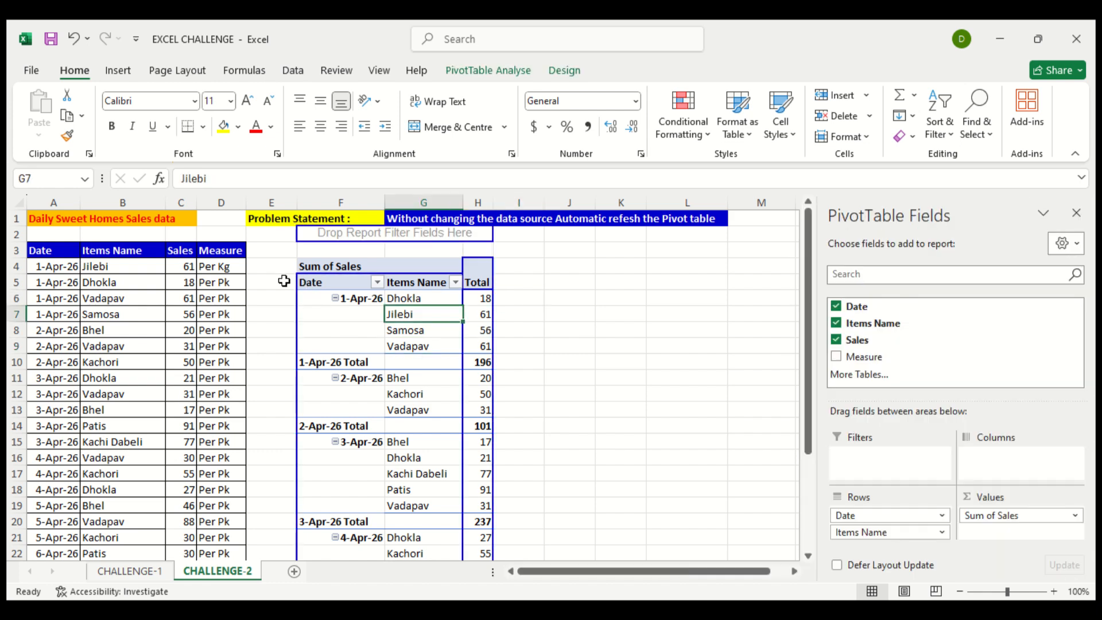
pyautogui.click(573, 293)
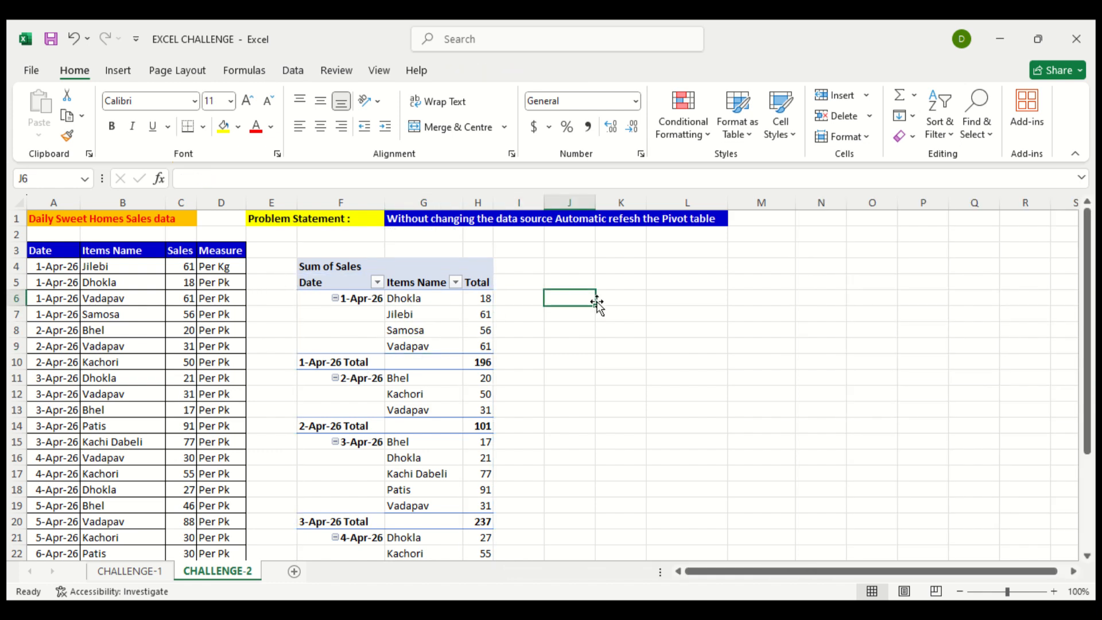
# - Start an OFFSET formula in J4 with the absolute reference $A$3 and row and column offsets of 0
pyautogui.click(555, 268)
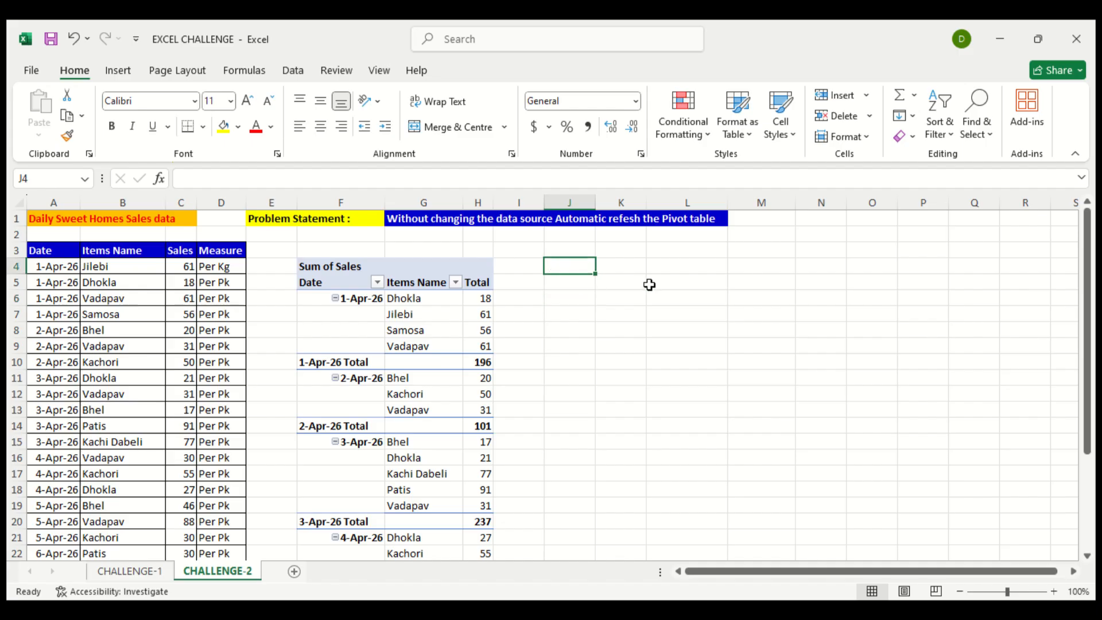
pyautogui.write('=')
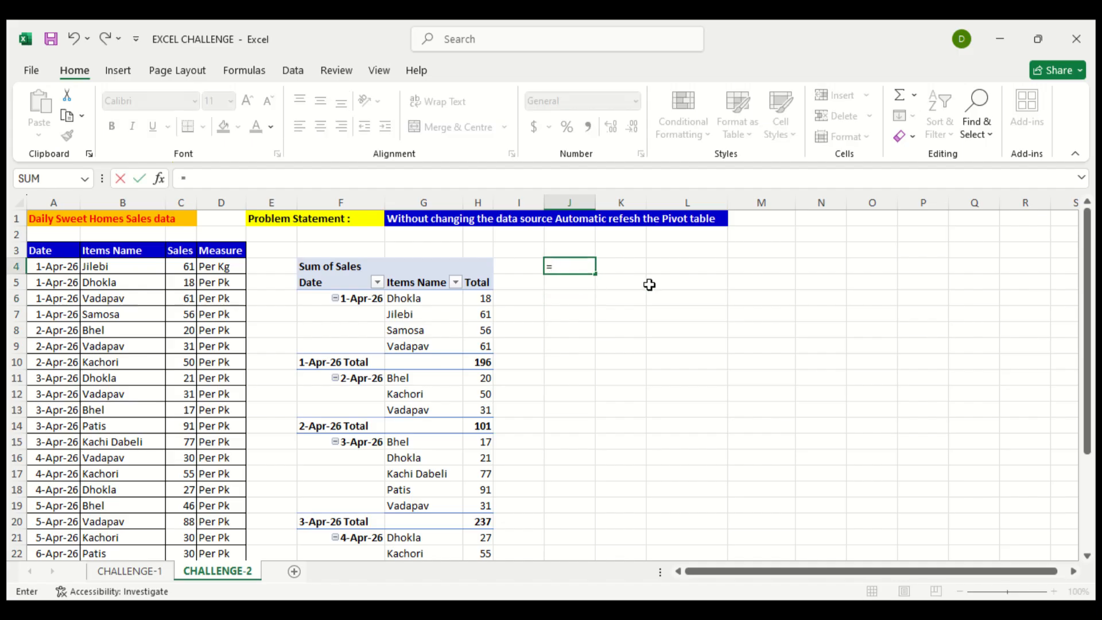
pyautogui.write('offser')
pyautogui.press('BackSpace')
pyautogui.press('Tab')
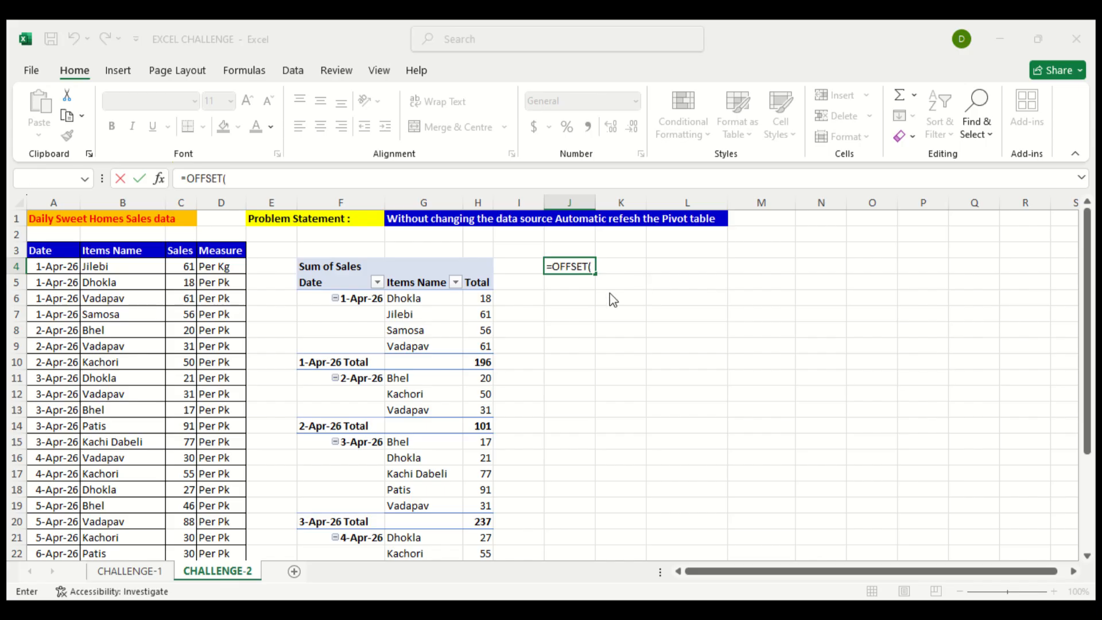
pyautogui.click(557, 366)
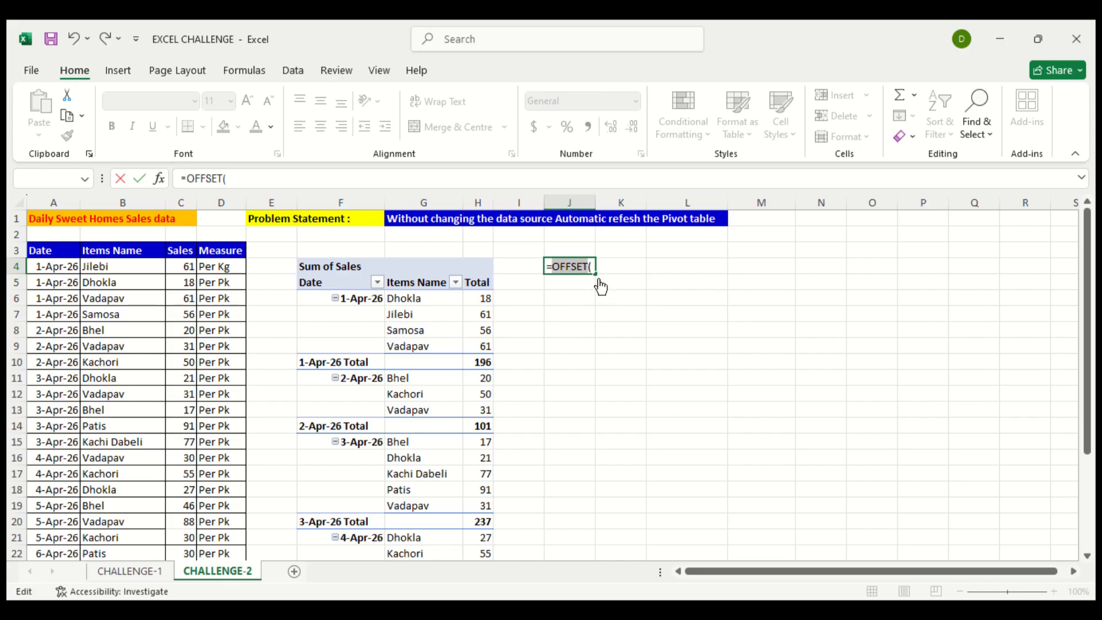
pyautogui.click(590, 266)
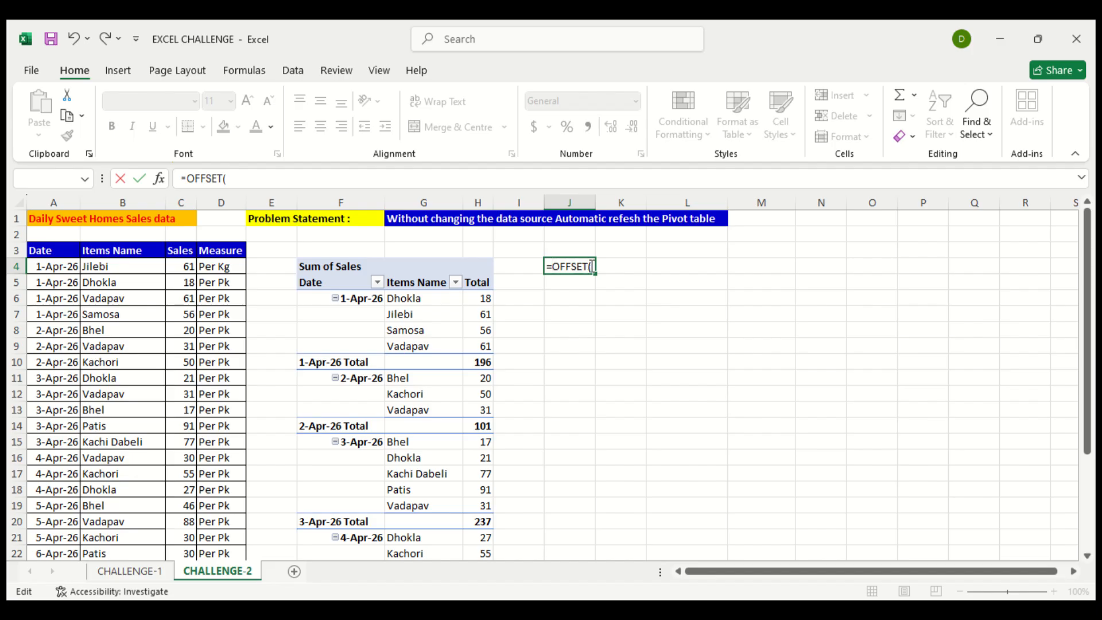
pyautogui.click(41, 256)
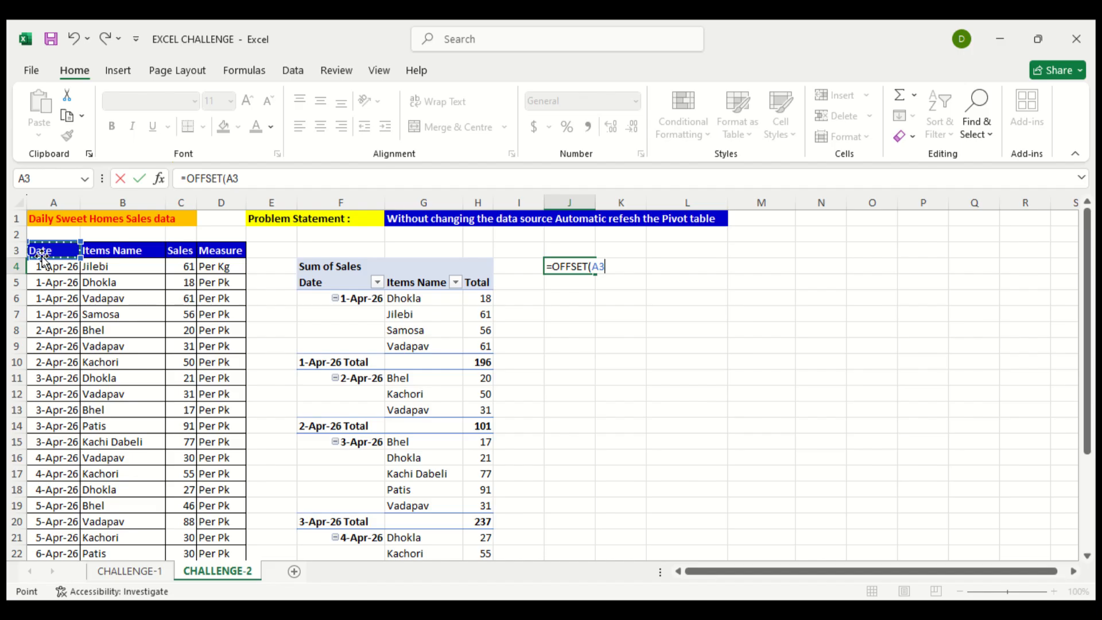
pyautogui.click(237, 180)
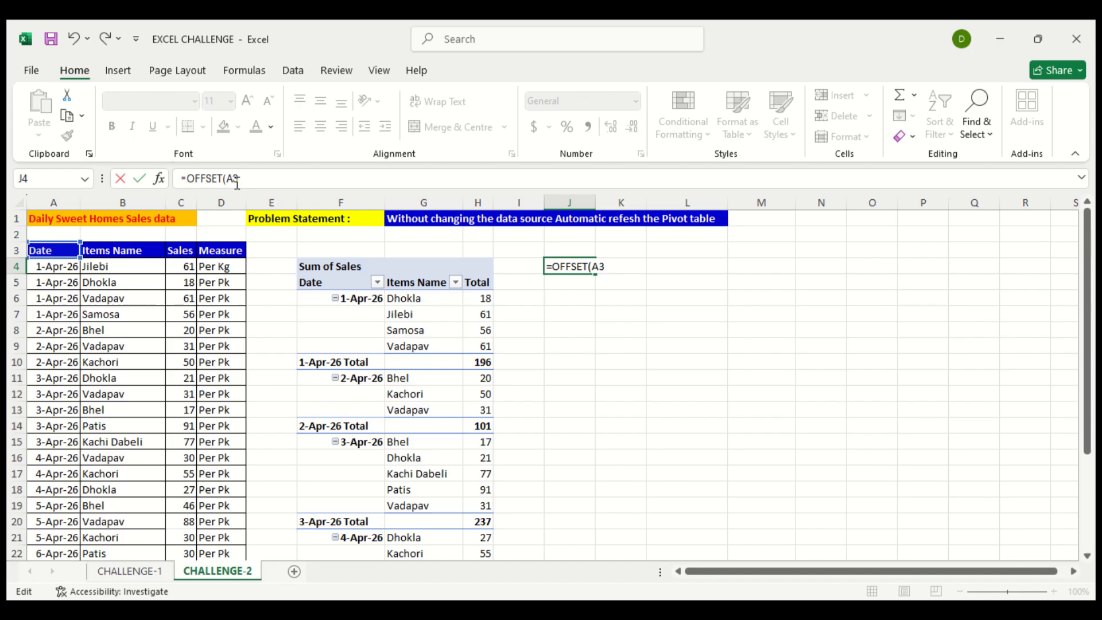
pyautogui.press('F4')
pyautogui.click(267, 178)
# - Add a COUNTA function over A4:A1048576 as the height argument of the OFFSET formula
pyautogui.write('unt')
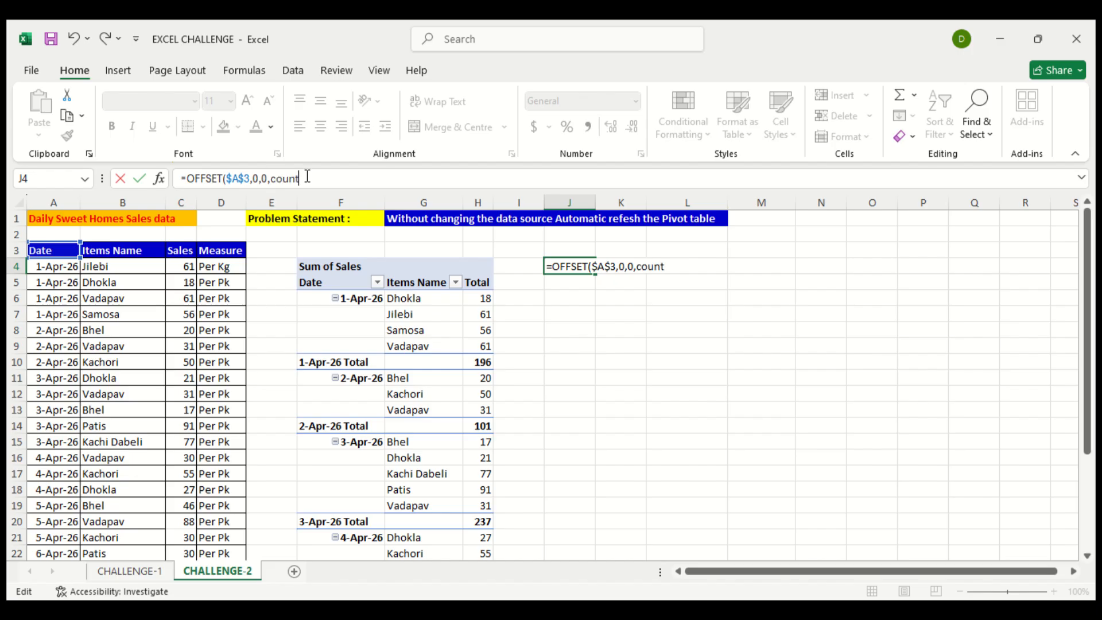
pyautogui.write('a')
pyautogui.press('Tab')
pyautogui.click(45, 268)
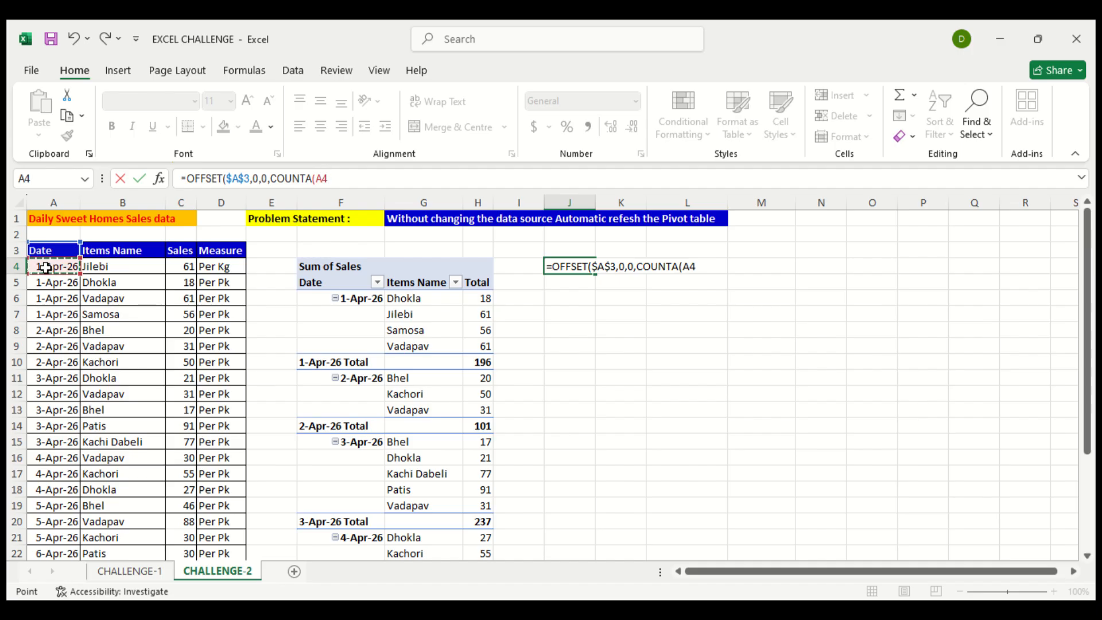
pyautogui.hotkey('ctrl', 'shift', 'Down')
pyautogui.hotkey('ctrl', 'shift', 'Down')
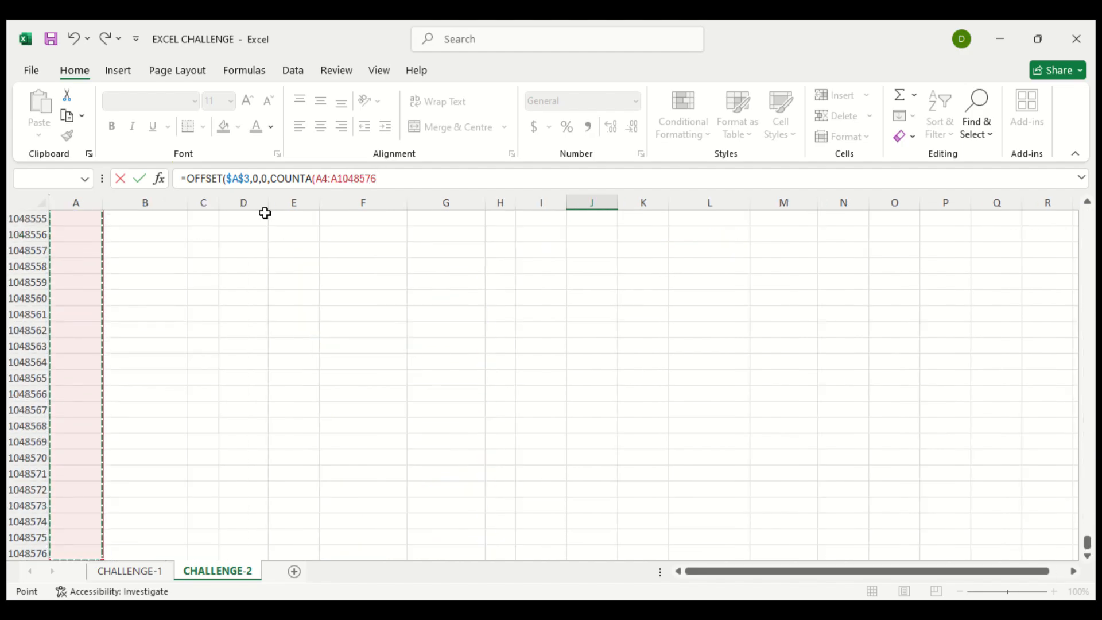
pyautogui.scroll(6, 66, 269)
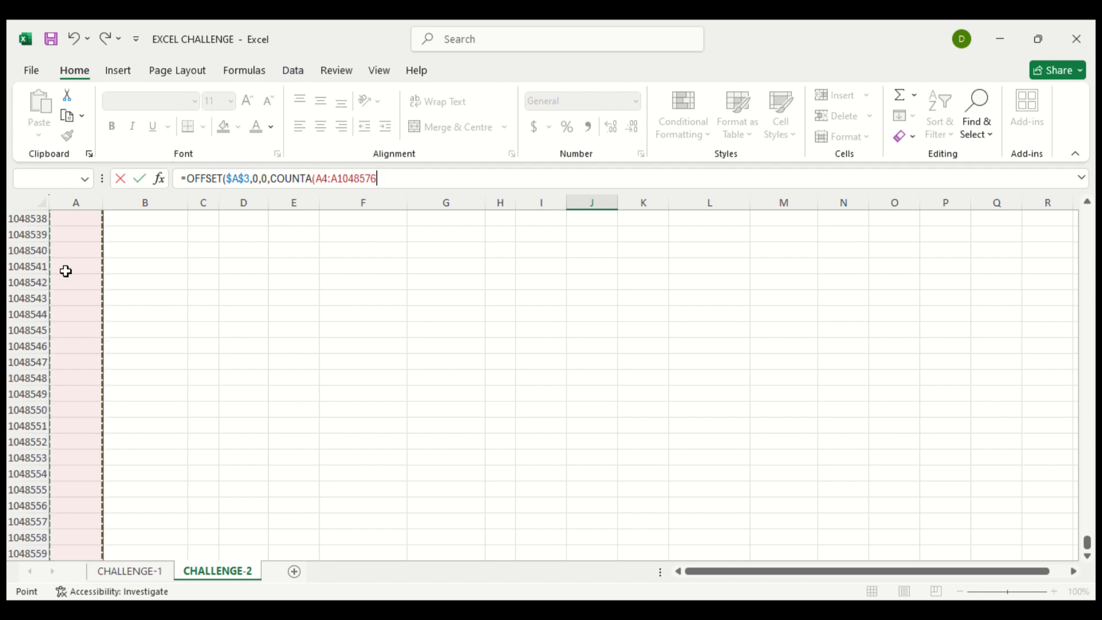
pyautogui.scroll(1, 66, 271)
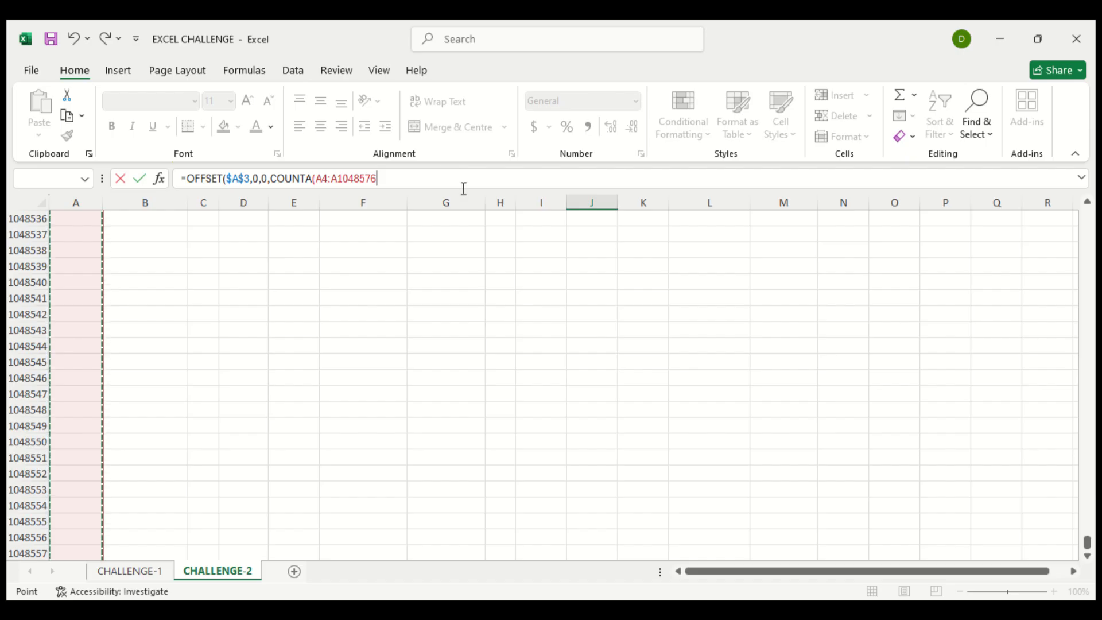
# - Change the COUNTA range in the OFFSET formula to start at row 3 and make it absolute as $A$3:$A$1048576
pyautogui.click(329, 183)
pyautogui.press('Delete')
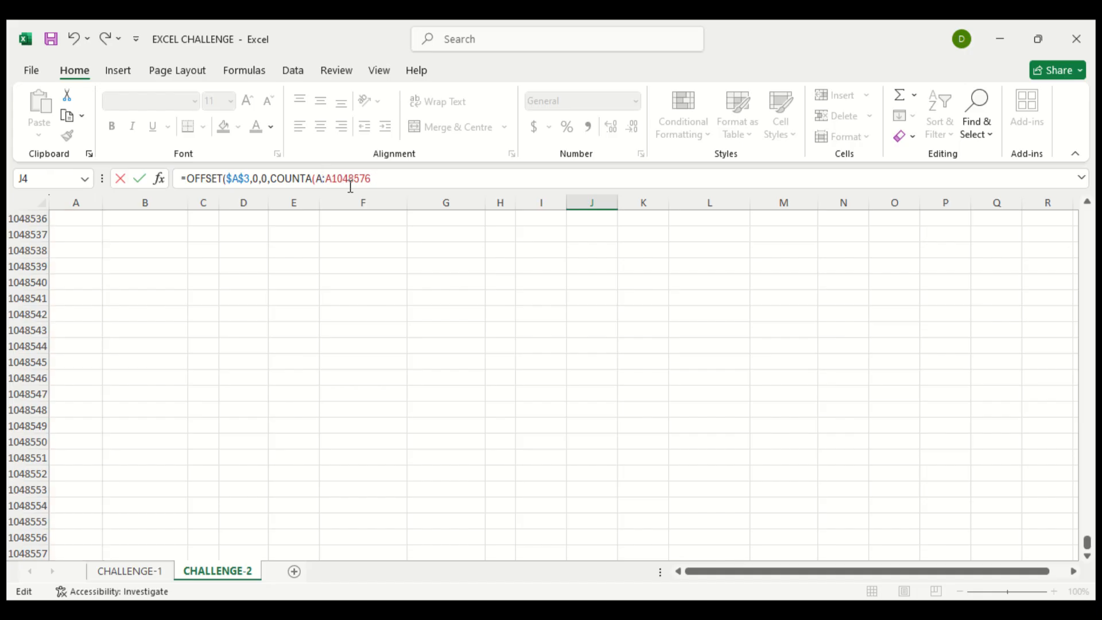
pyautogui.write('3')
pyautogui.click(388, 179)
pyautogui.click(322, 178)
pyautogui.press('F4')
pyautogui.click(367, 179)
pyautogui.press('F4')
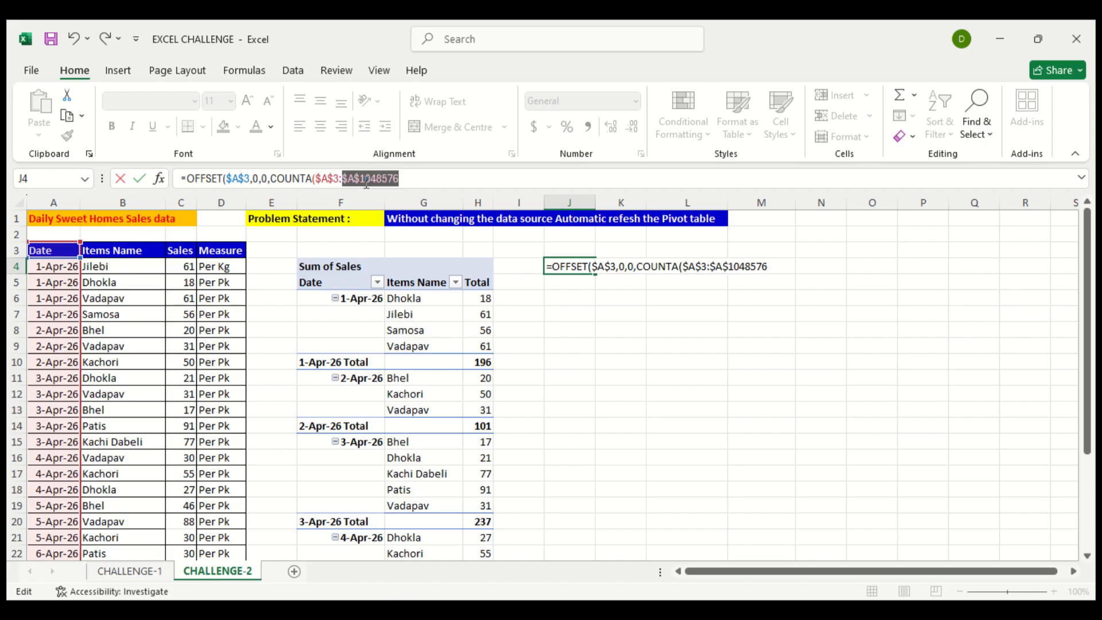
pyautogui.click(421, 178)
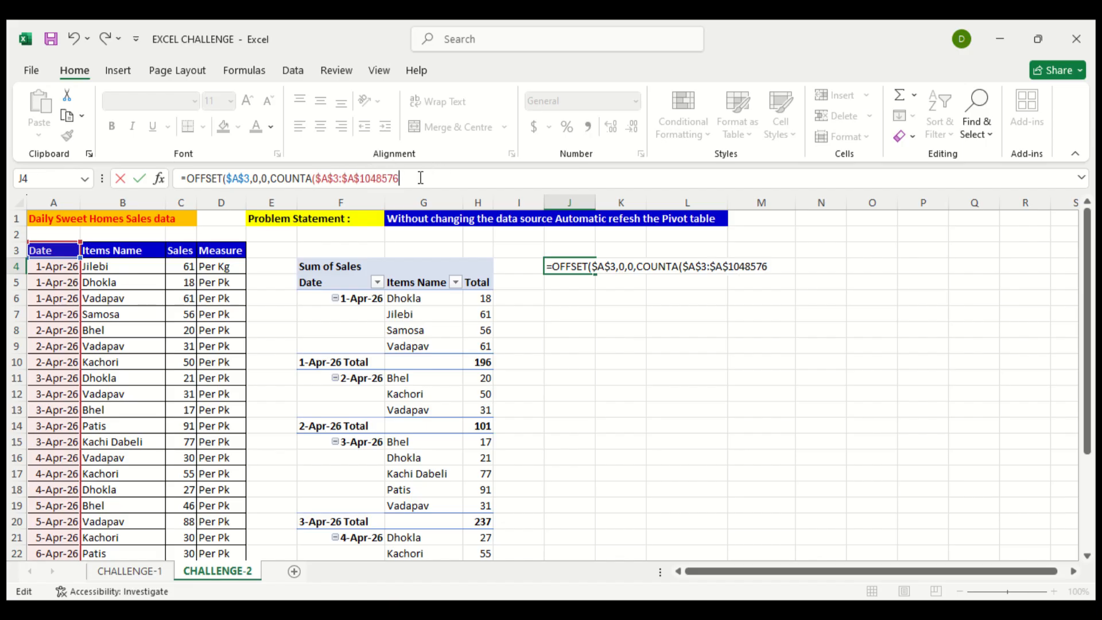
# - Add COUNTA($3:$3) as the width argument and enter the completed OFFSET formula in J4
pyautogui.write(',')
pyautogui.click(15, 252)
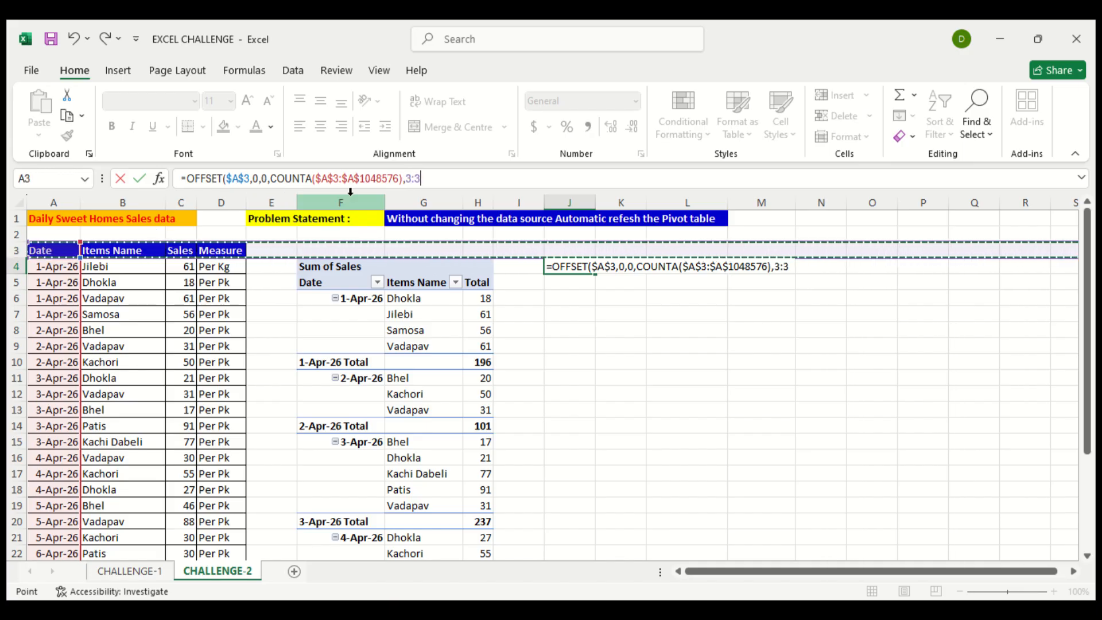
pyautogui.click(406, 179)
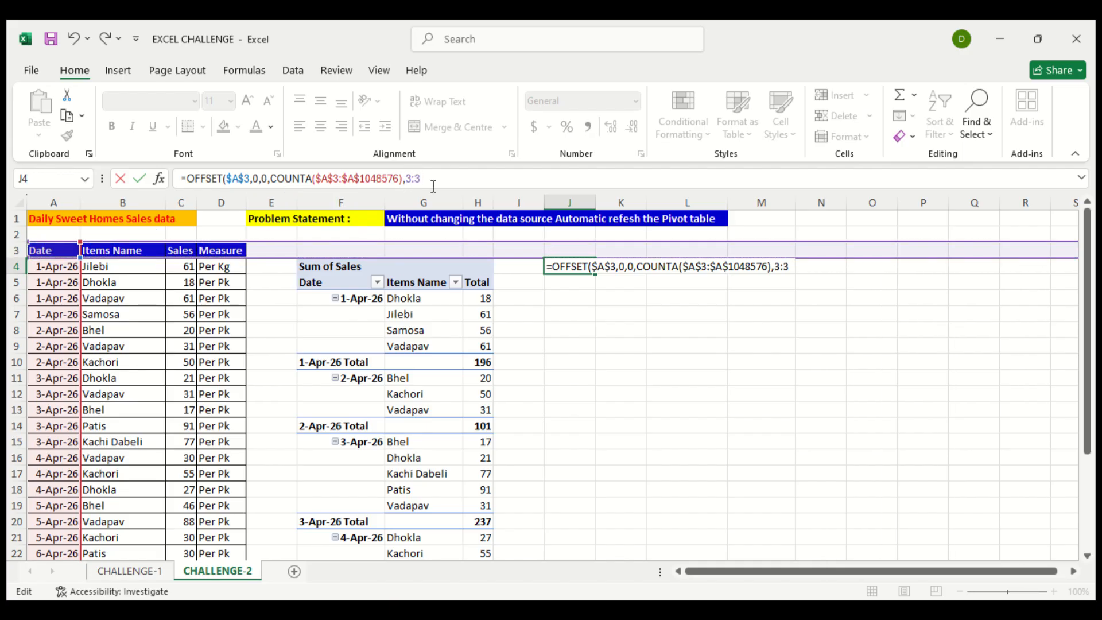
pyautogui.write('count')
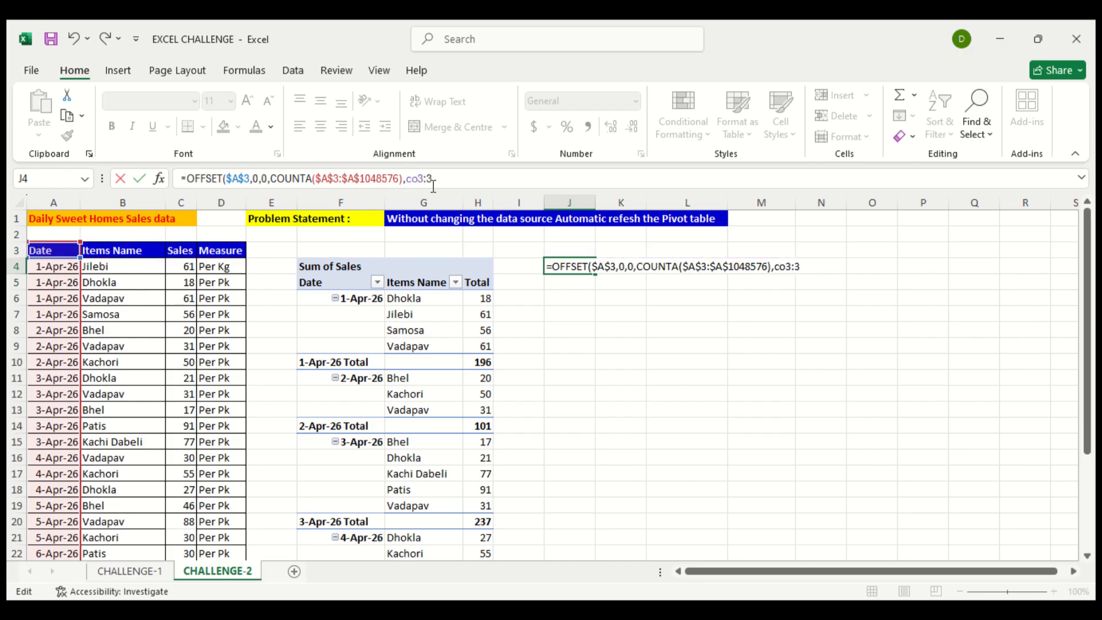
pyautogui.write('a')
pyautogui.press('Tab')
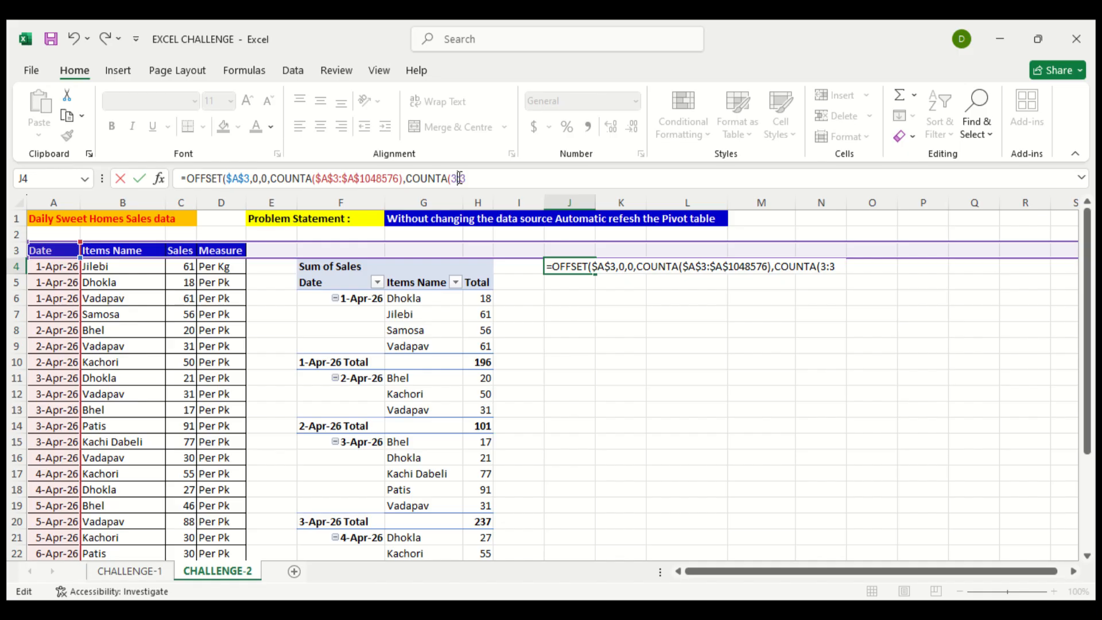
pyautogui.press('F4')
pyautogui.click(486, 178)
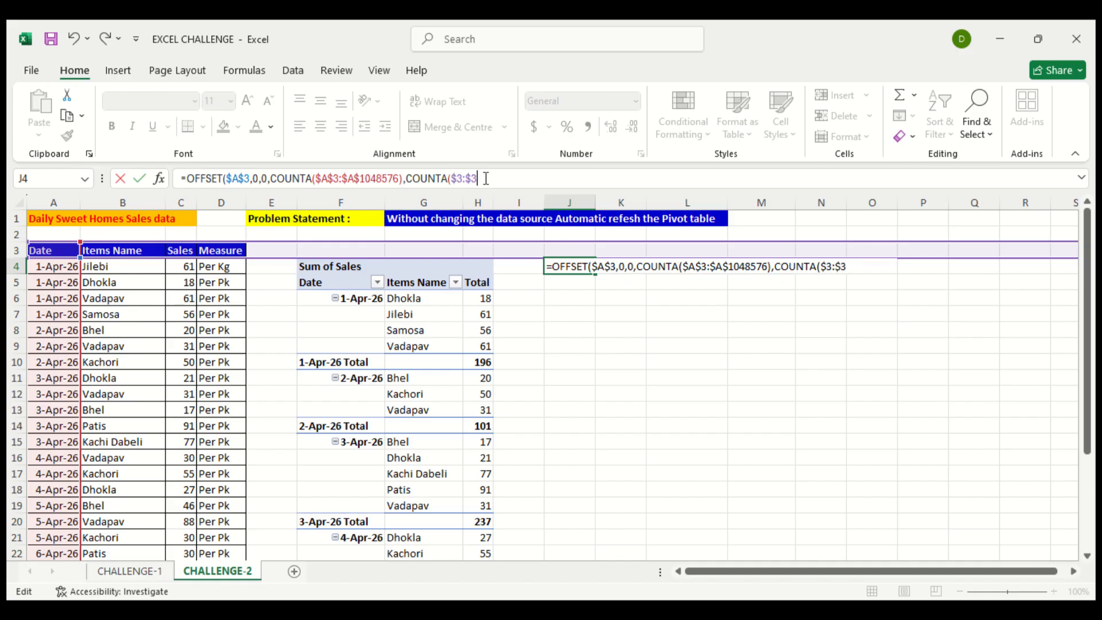
pyautogui.write('))')
pyautogui.press('Return')
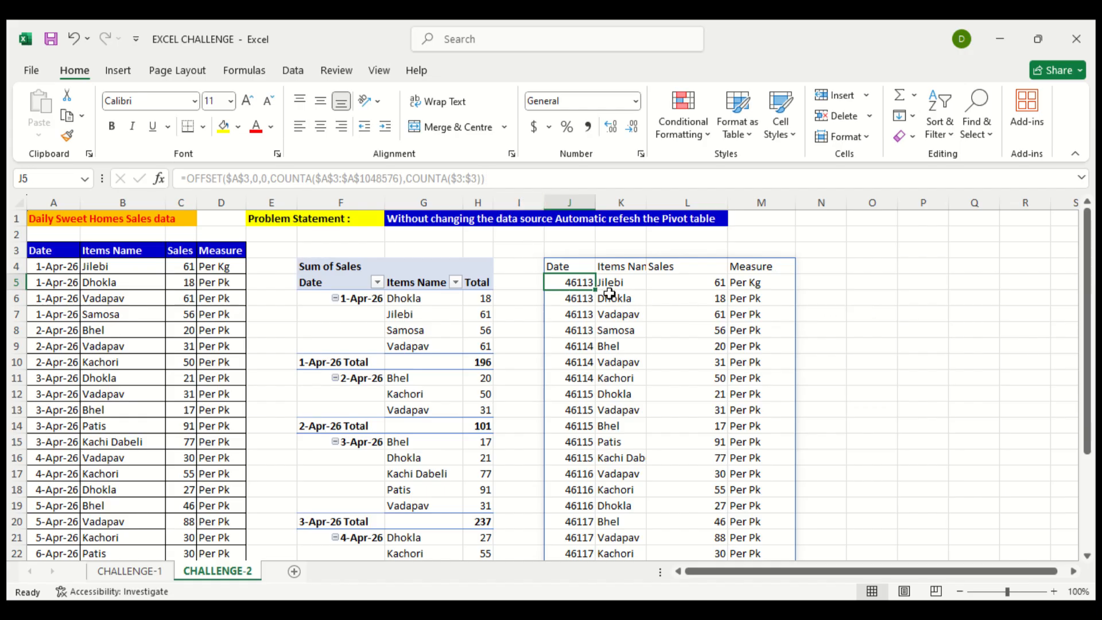
# - Format the spilled date values in J5:J25 as short dates
pyautogui.hotkey('ctrl', 'shift', 'Down')
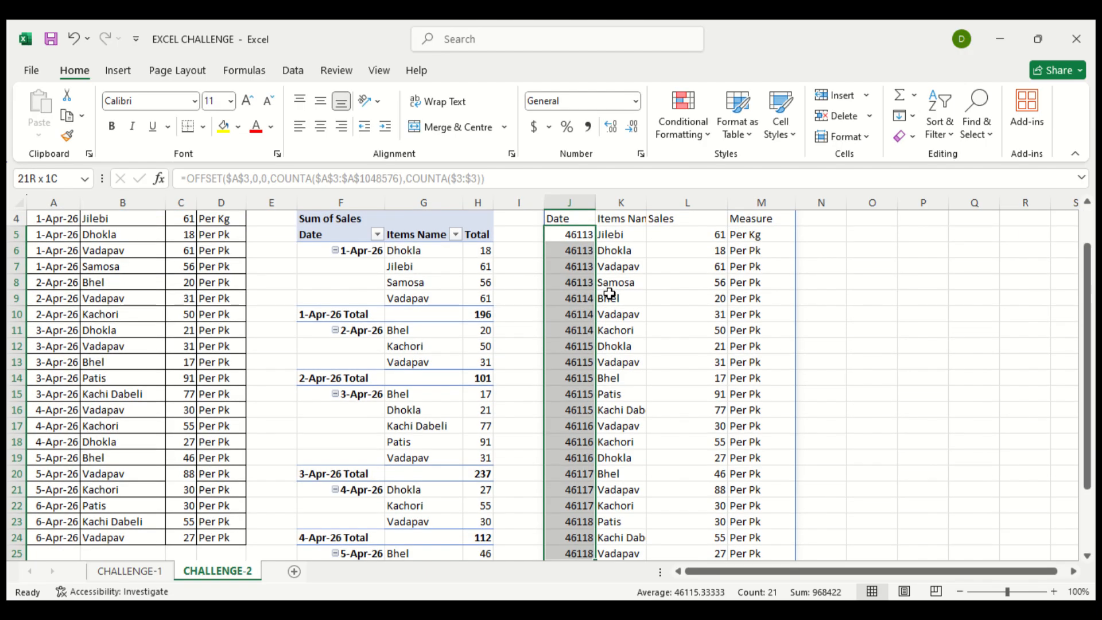
pyautogui.hotkey('shift', 'Down')
pyautogui.hotkey('shift', 'Up')
pyautogui.hotkey('shift', 'Up')
pyautogui.hotkey('shift', 'Down')
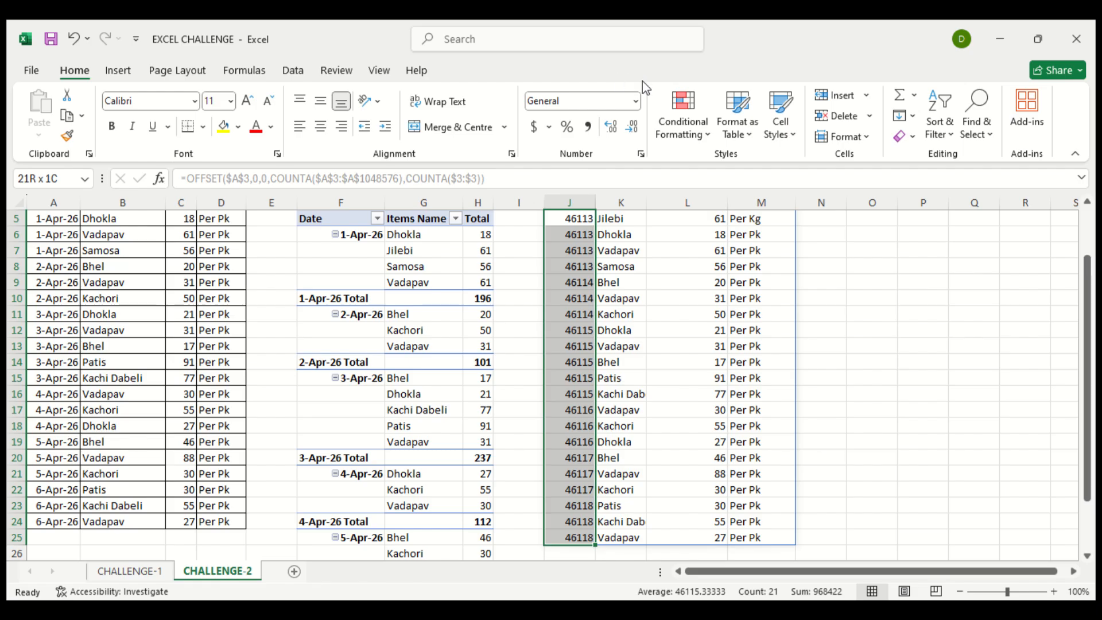
pyautogui.click(630, 105)
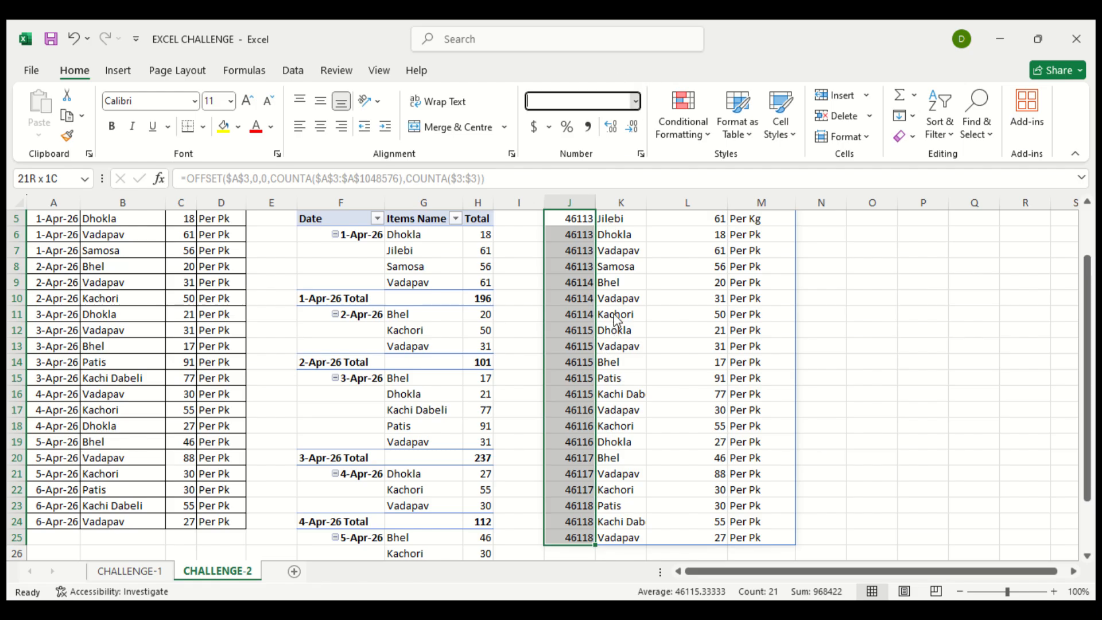
pyautogui.click(603, 290)
pyautogui.click(630, 378)
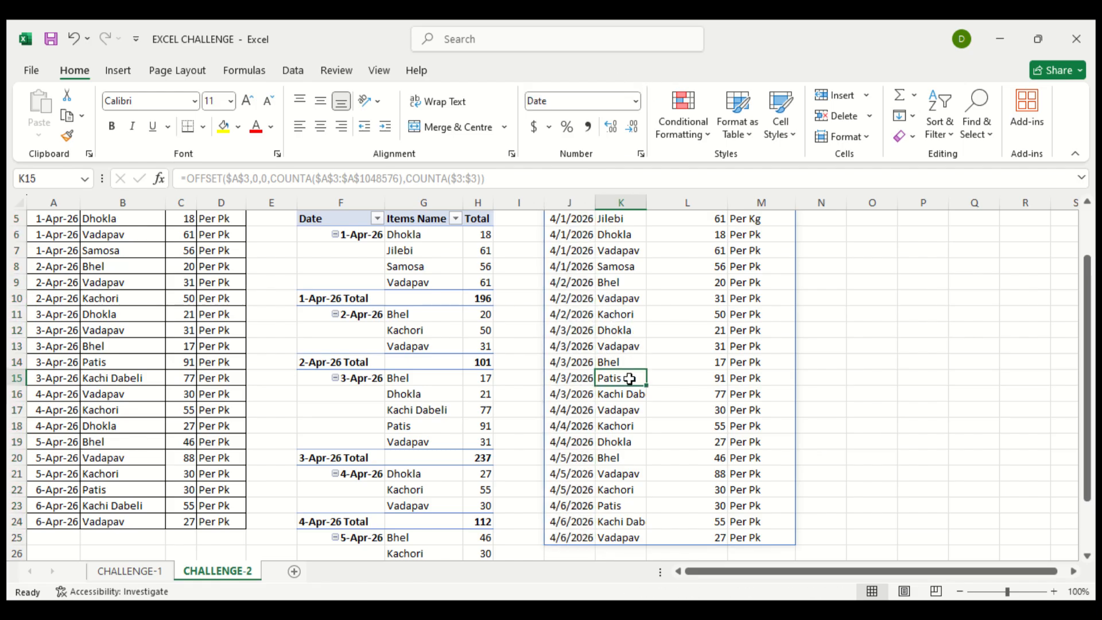
pyautogui.scroll(2, 629, 379)
pyautogui.click(799, 285)
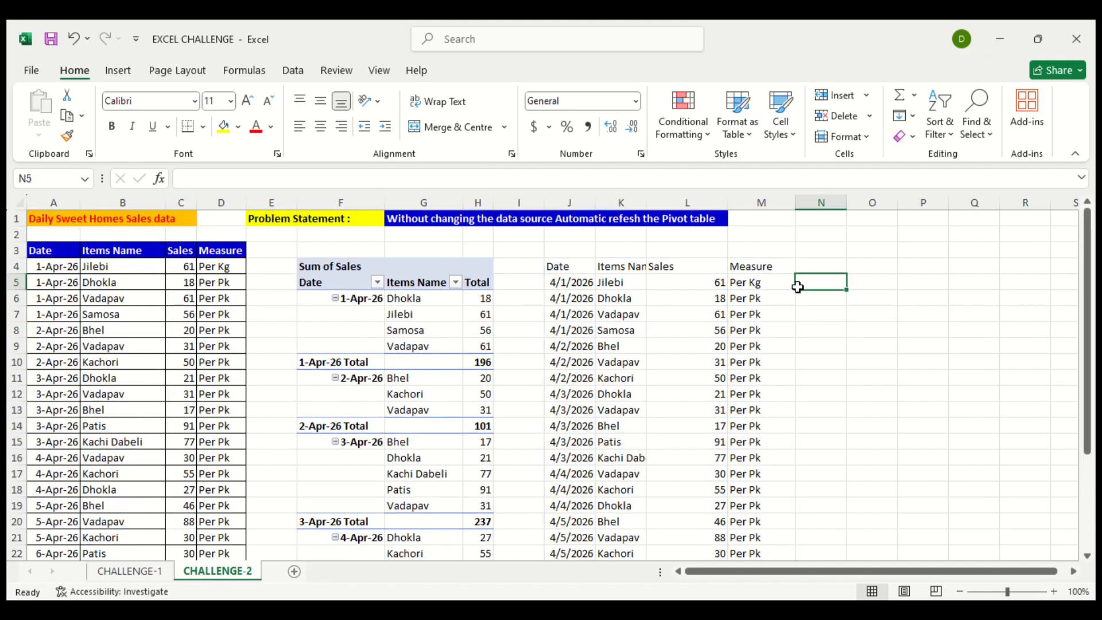
# - Copy the full OFFSET formula text from J4, leaving the cell's formula in place
pyautogui.click(560, 281)
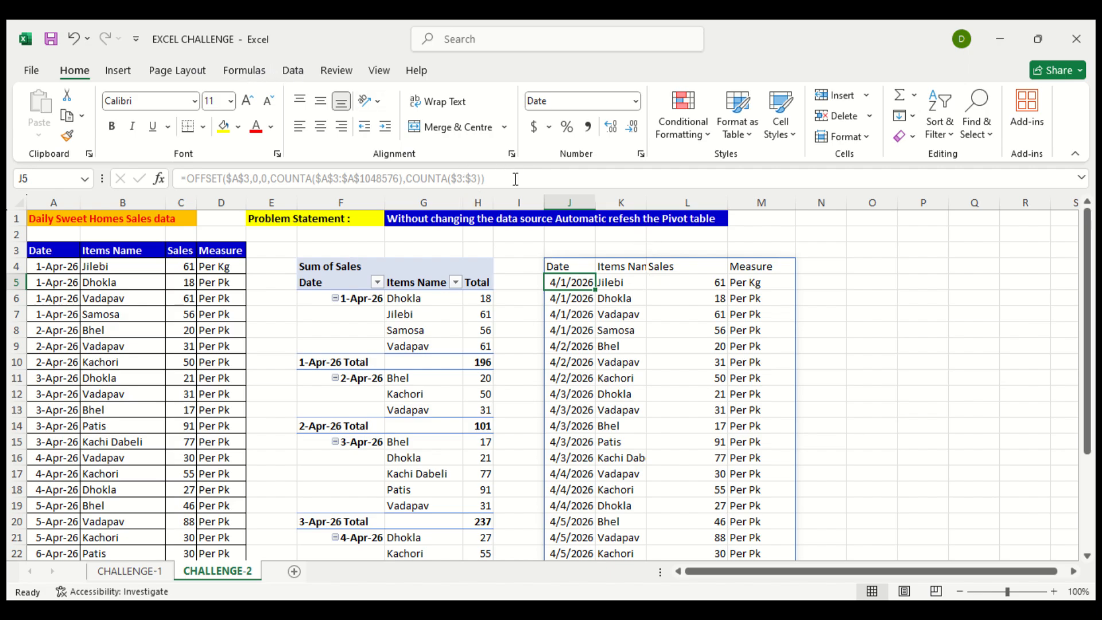
pyautogui.click(629, 317)
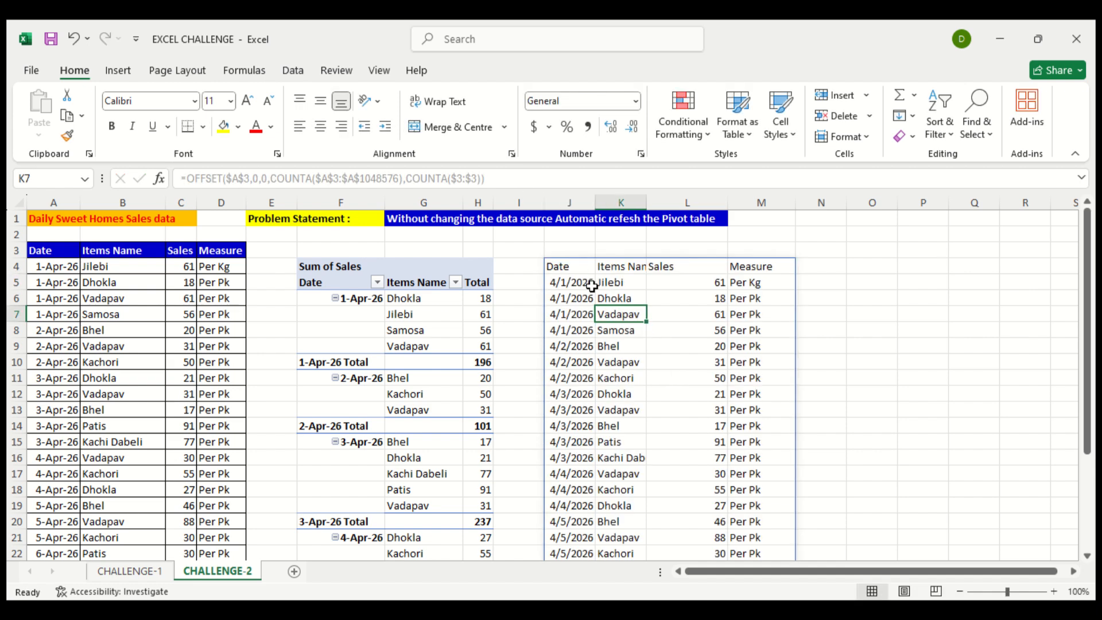
pyautogui.click(571, 270)
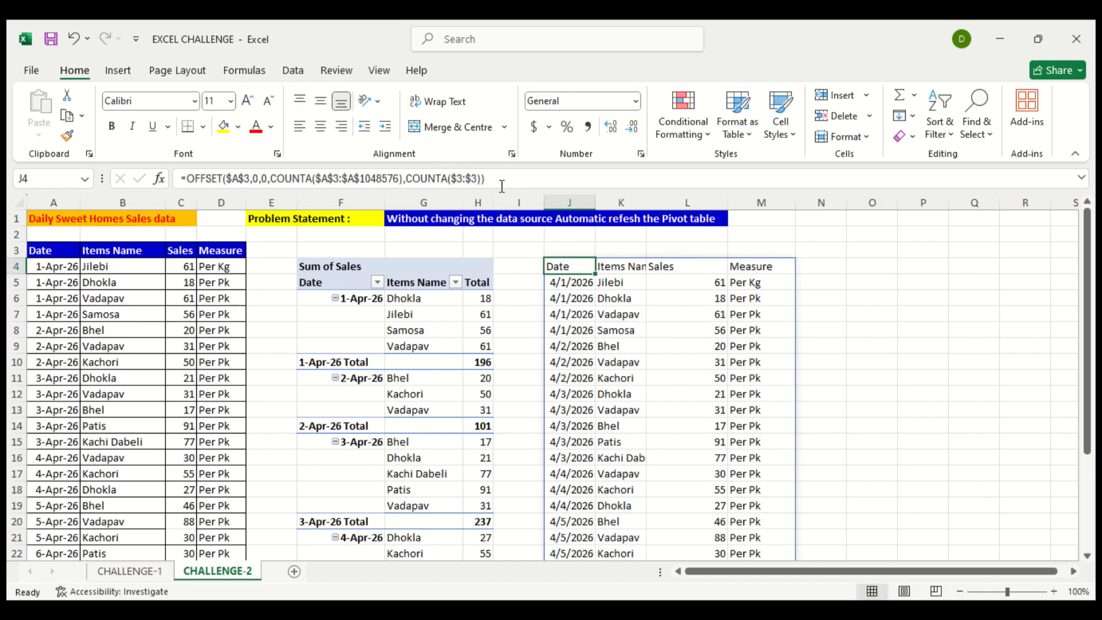
pyautogui.moveTo(502, 186); pyautogui.dragTo(183, 187)
pyautogui.hotkey('ctrl', 'c')
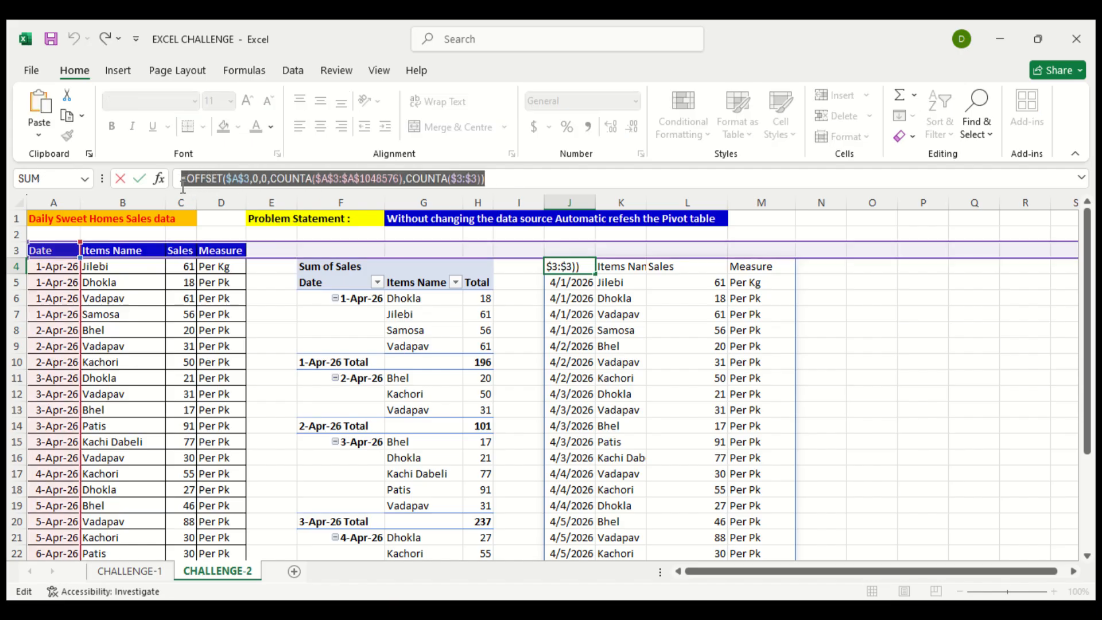
pyautogui.click(244, 70)
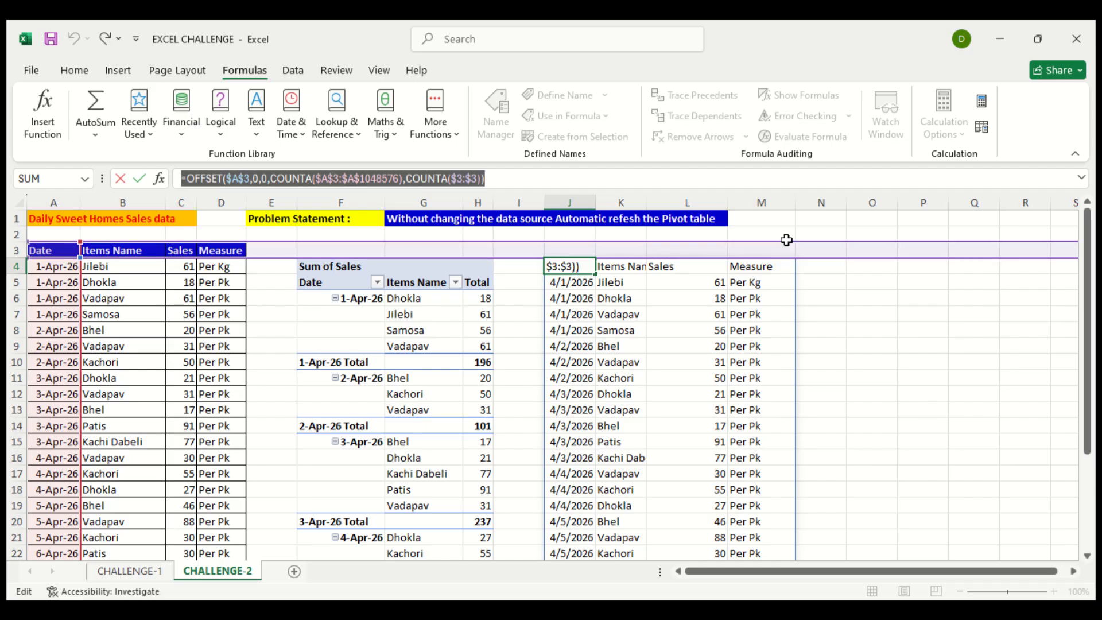
pyautogui.press('Return')
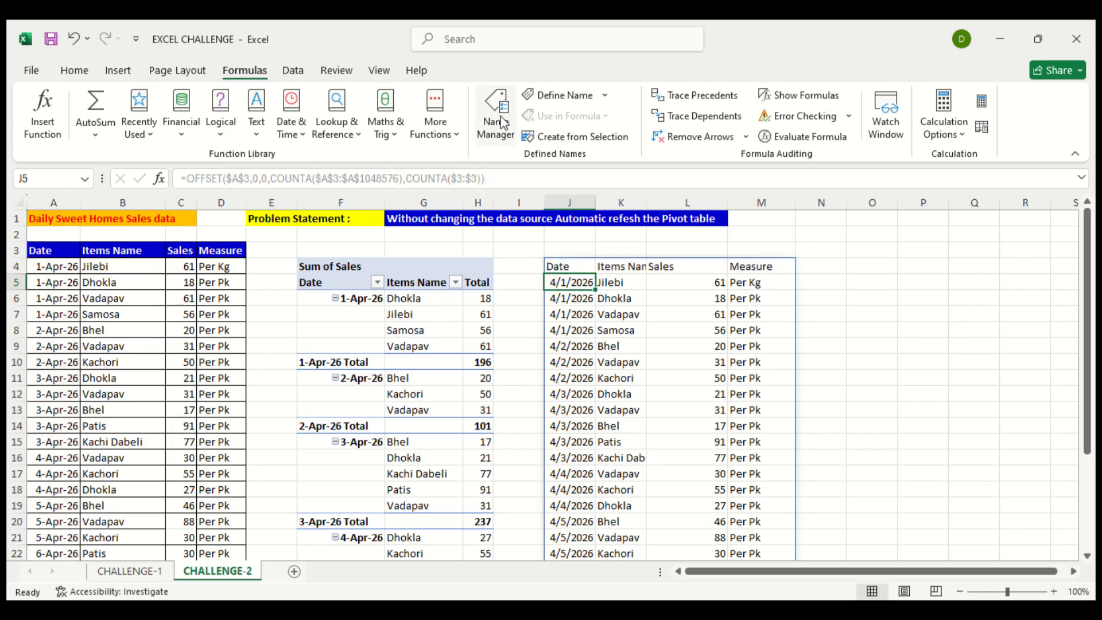
# - Define a name for the dynamic range that refers to the copied OFFSET formula
pyautogui.click(559, 95)
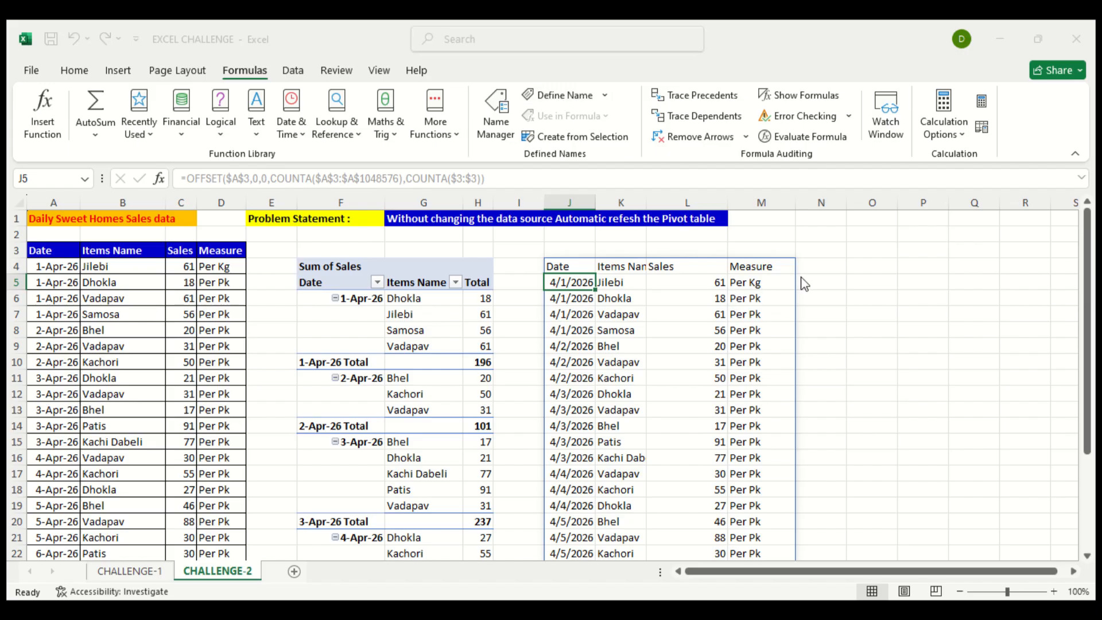
pyautogui.moveTo(822, 371); pyautogui.dragTo(780, 364)
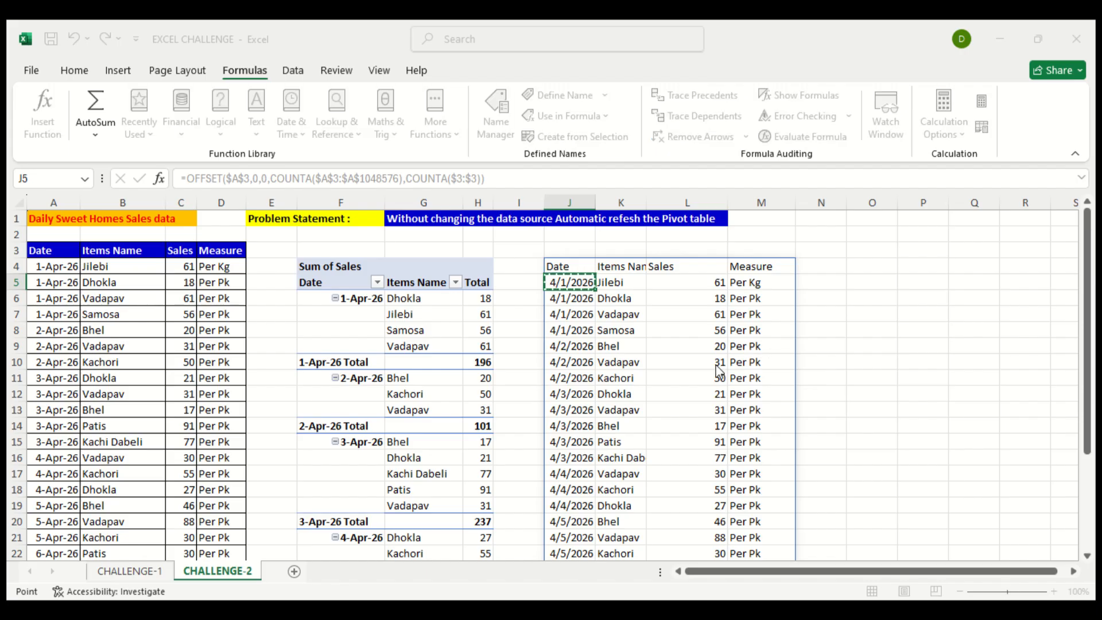
pyautogui.hotkey('ctrl', 'v')
pyautogui.press('Return')
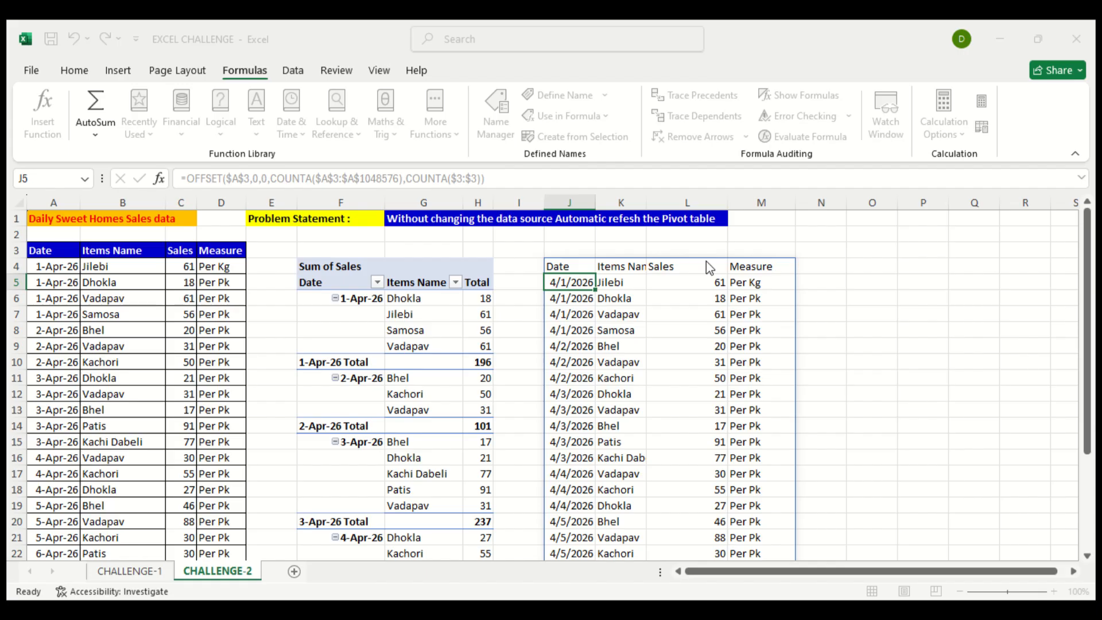
pyautogui.click(804, 382)
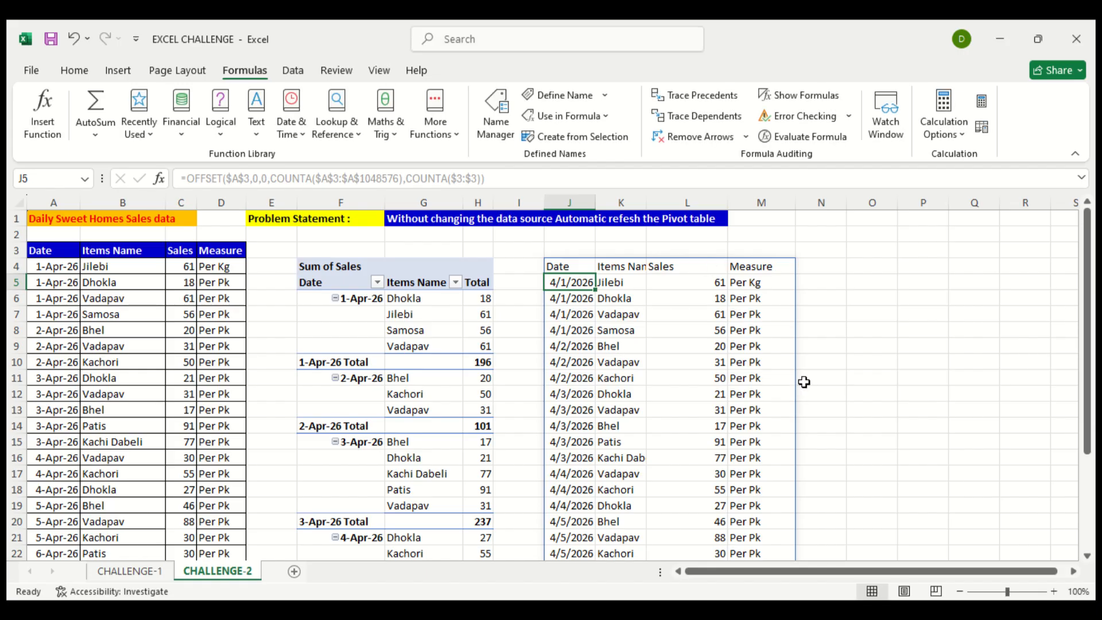
pyautogui.click(849, 315)
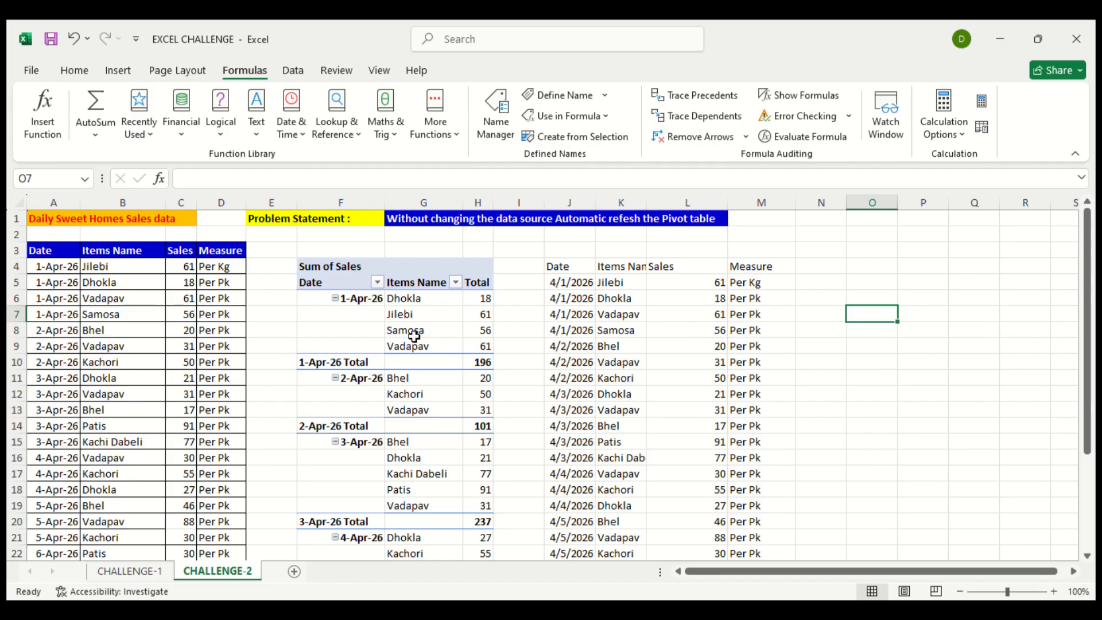
# - Replace the PivotTable's fixed source range with the defined dynamic range name and check its rows down to the grand total
pyautogui.click(373, 342)
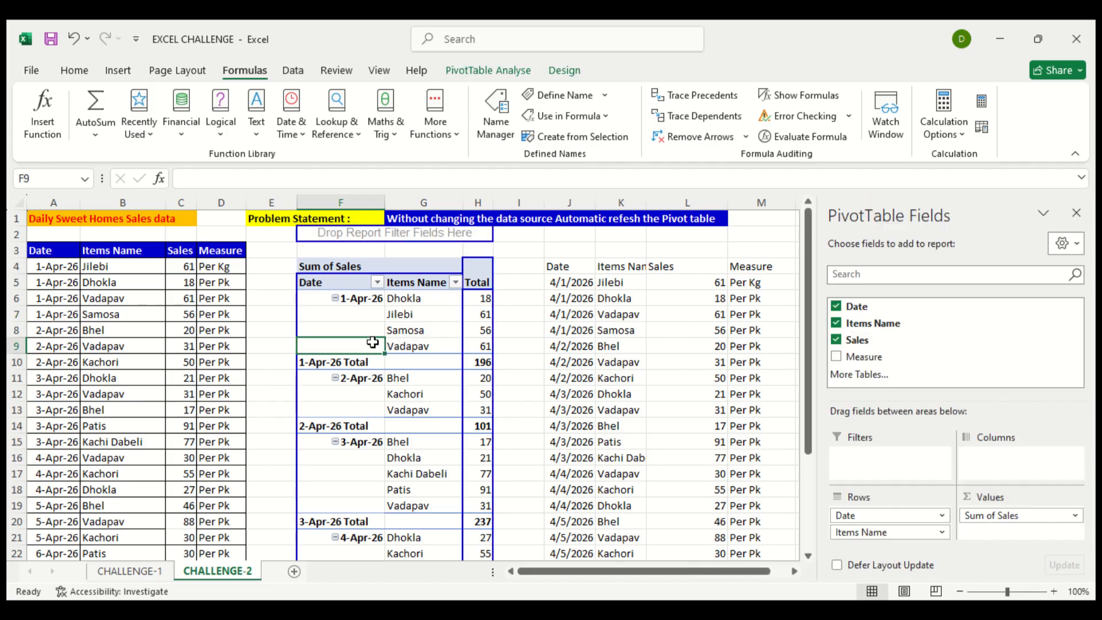
pyautogui.click(427, 339)
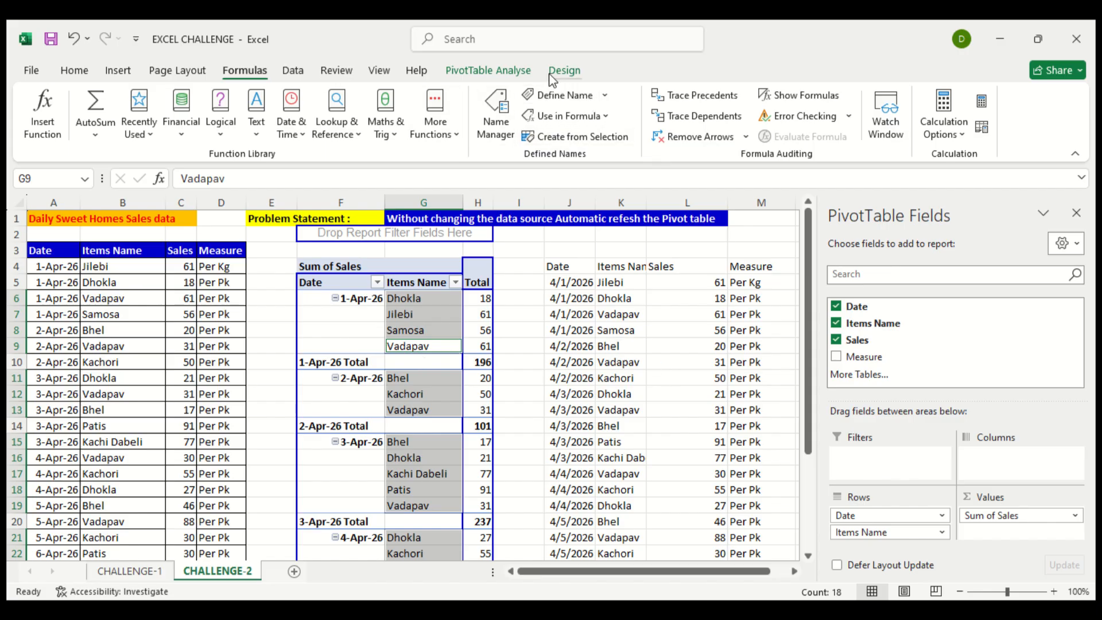
pyautogui.click(489, 70)
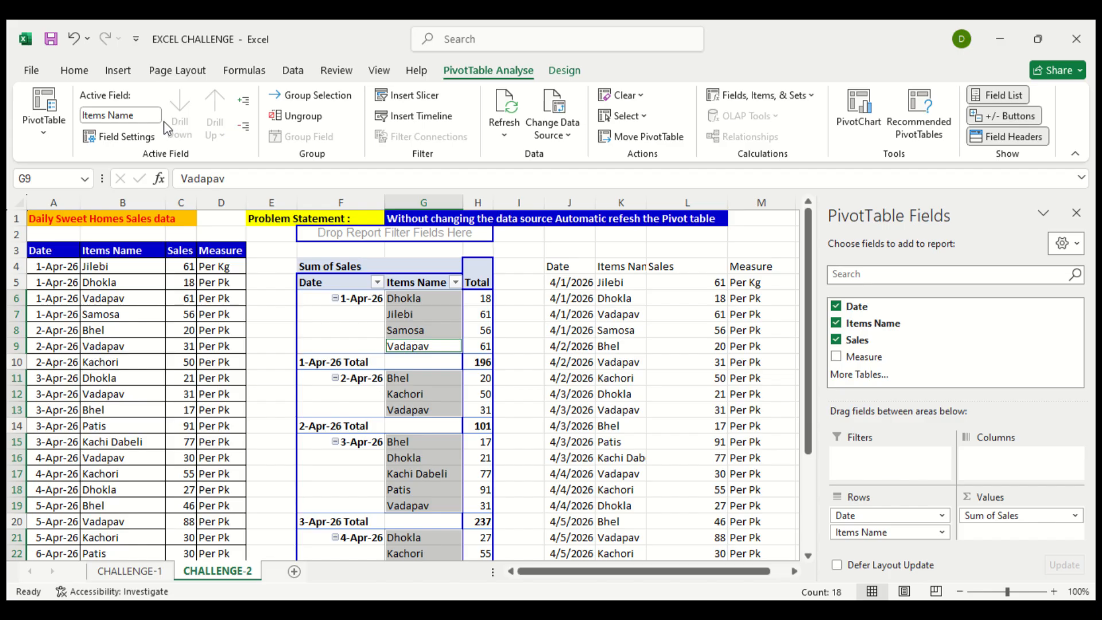
pyautogui.click(552, 112)
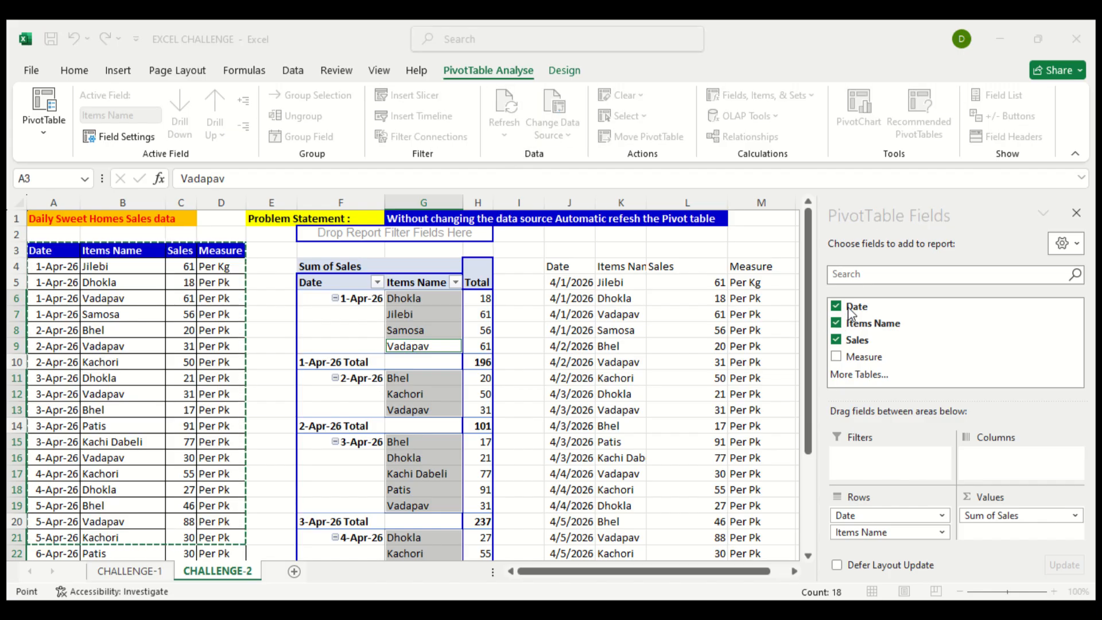
pyautogui.press('BackSpace')
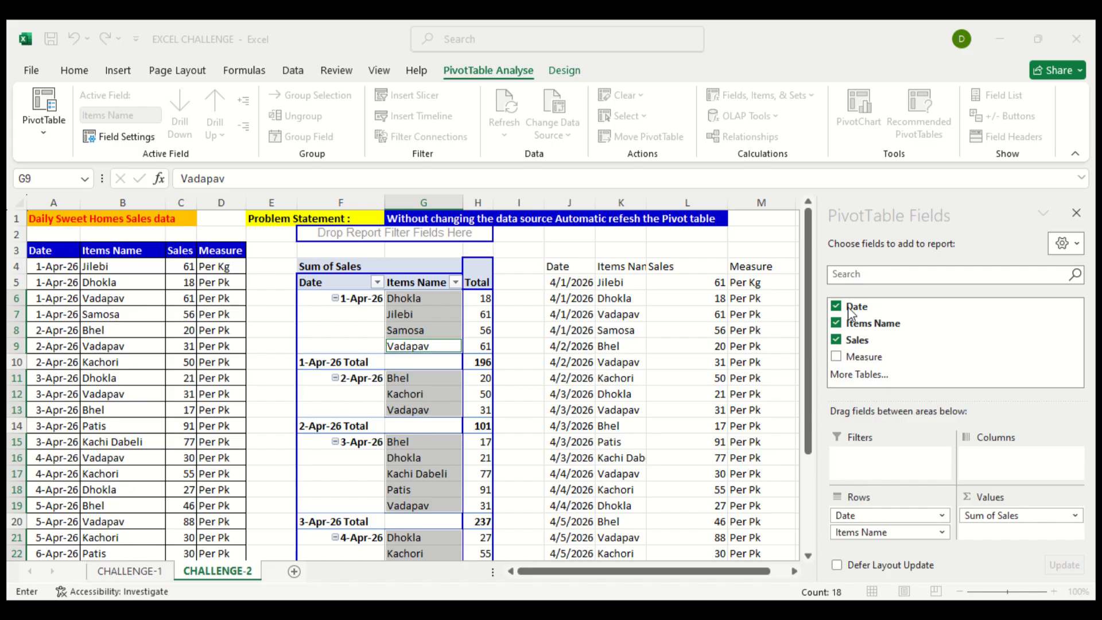
pyautogui.click(853, 384)
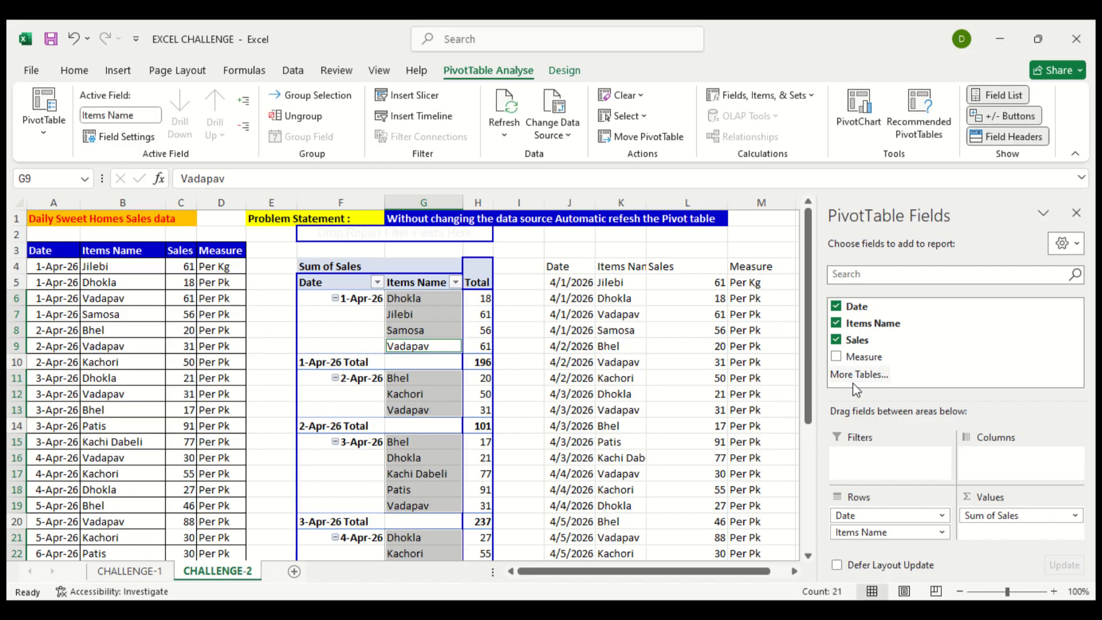
pyautogui.click(421, 403)
pyautogui.click(422, 394)
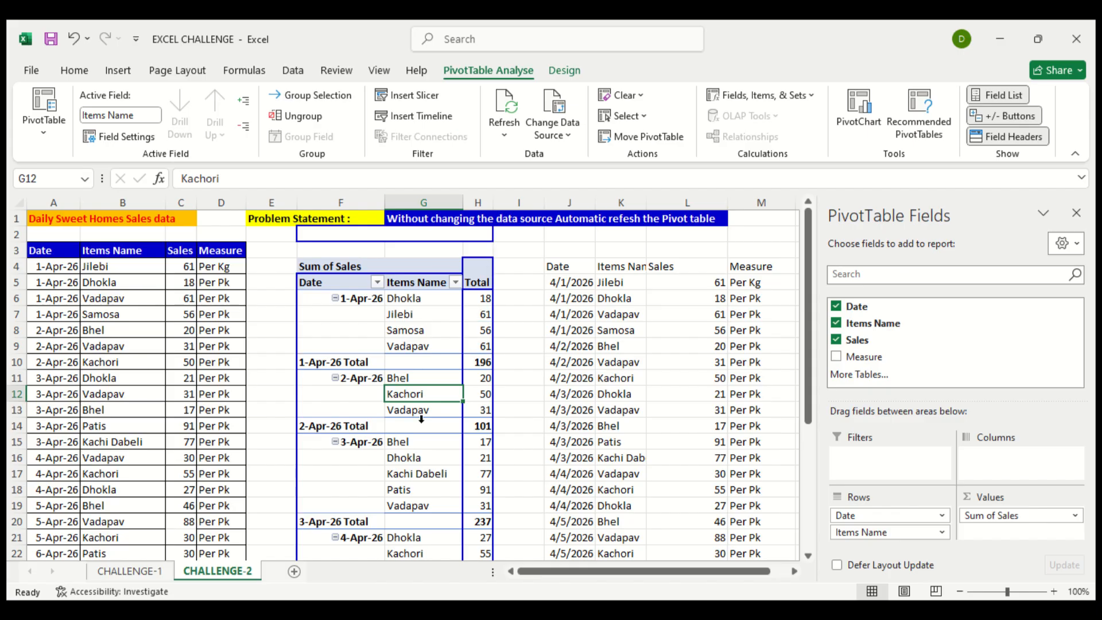
pyautogui.scroll(-3, 422, 420)
pyautogui.scroll(-3, 422, 419)
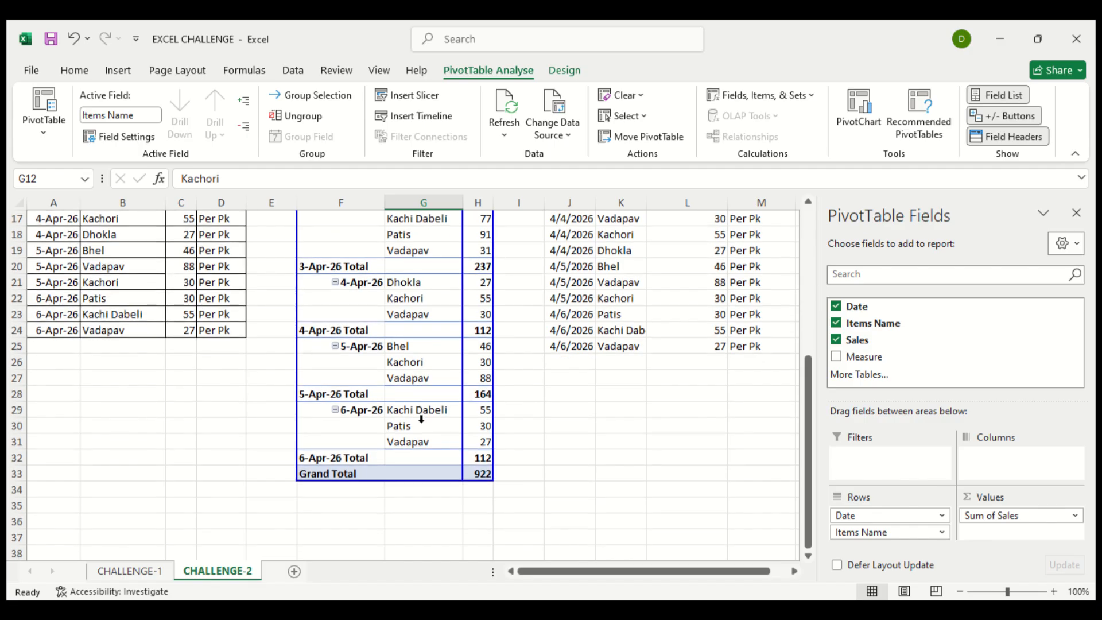
pyautogui.click(489, 442)
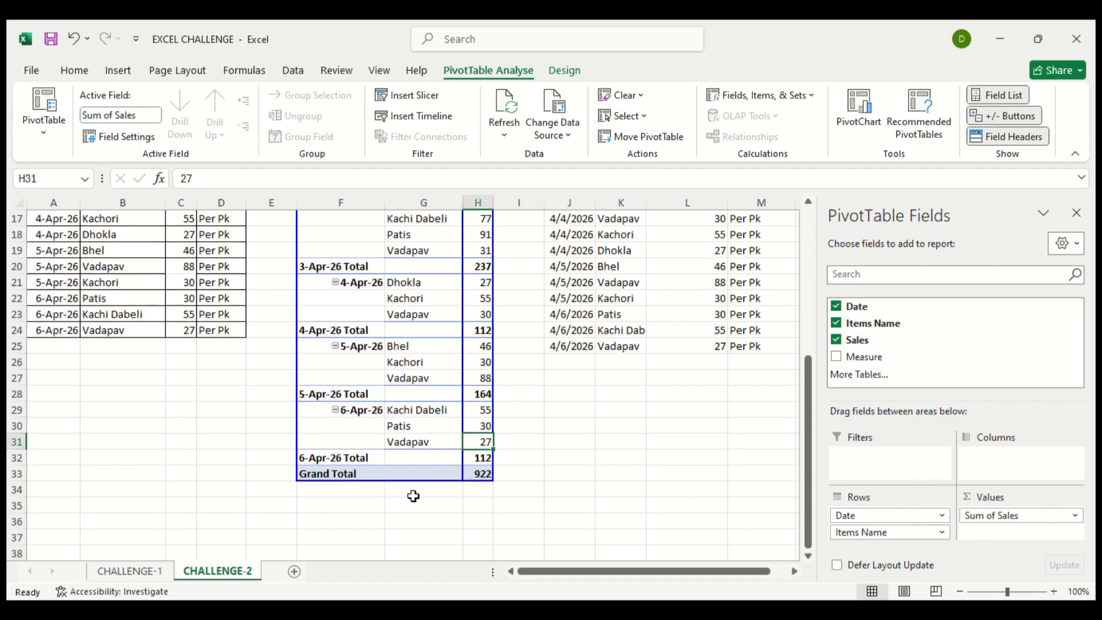
pyautogui.click(391, 487)
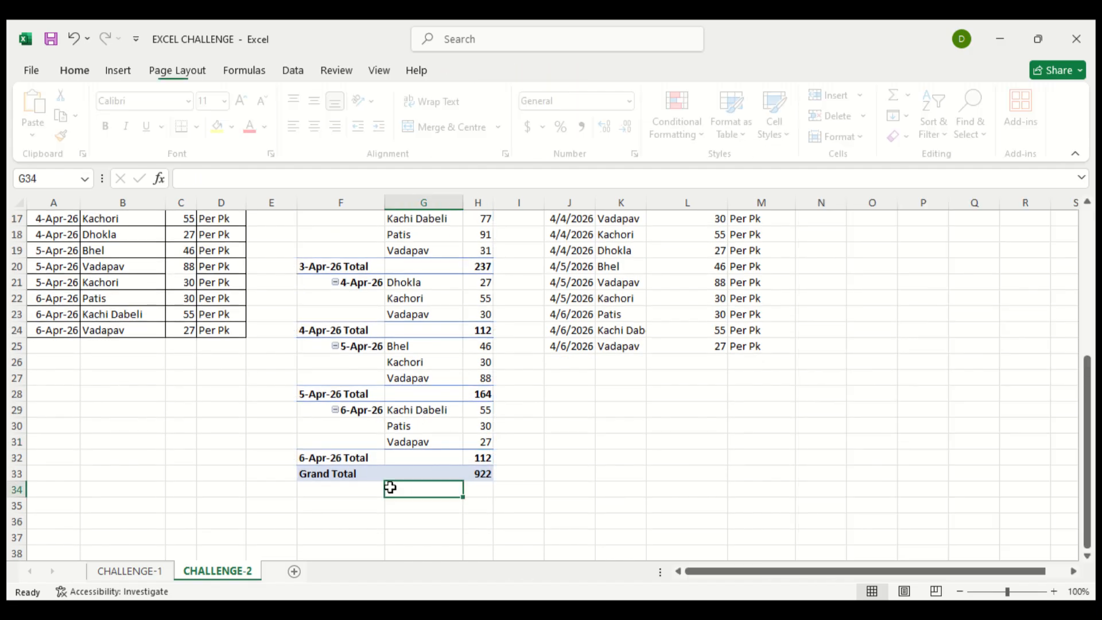
# - Add a Profit column header in E3 beside the Measure column of the sales data
pyautogui.click(266, 342)
pyautogui.hotkey('ctrl', 'Up')
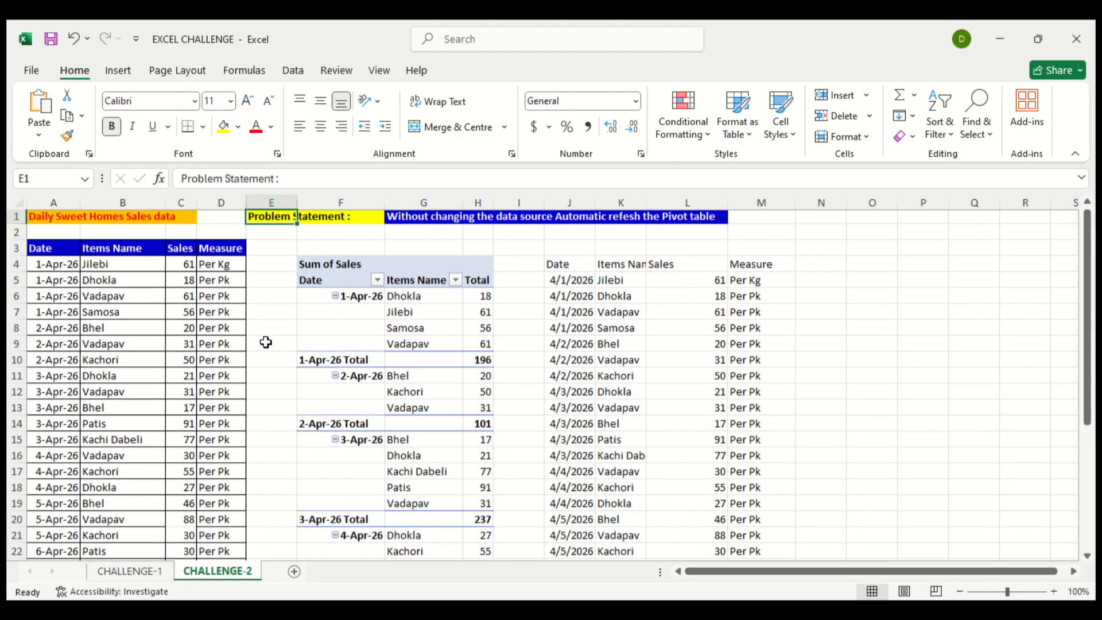
pyautogui.click(259, 252)
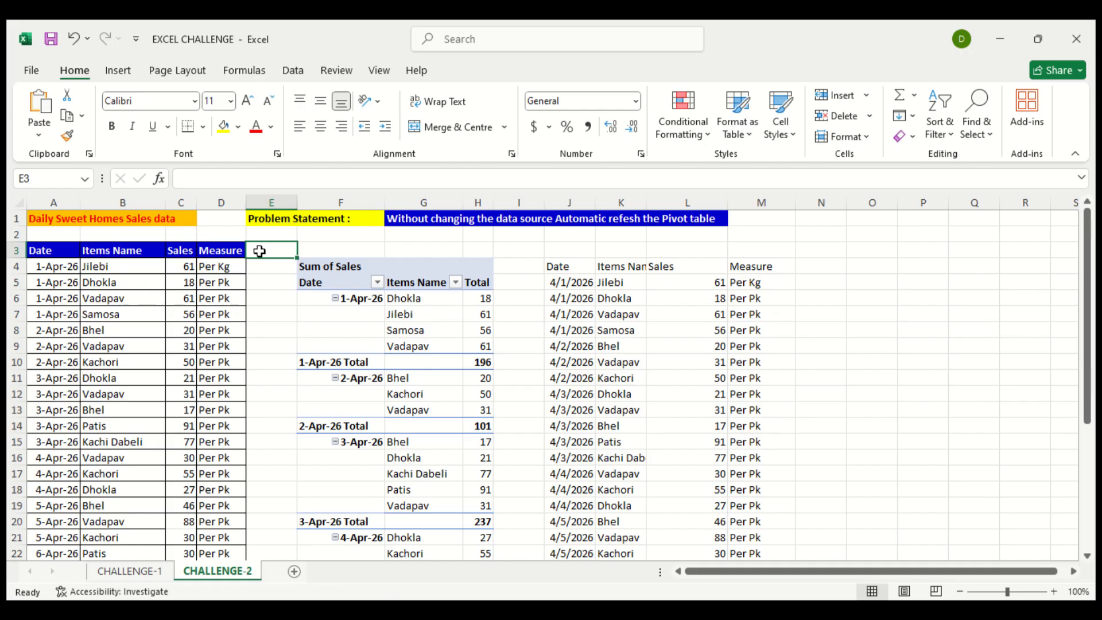
pyautogui.write('Pr')
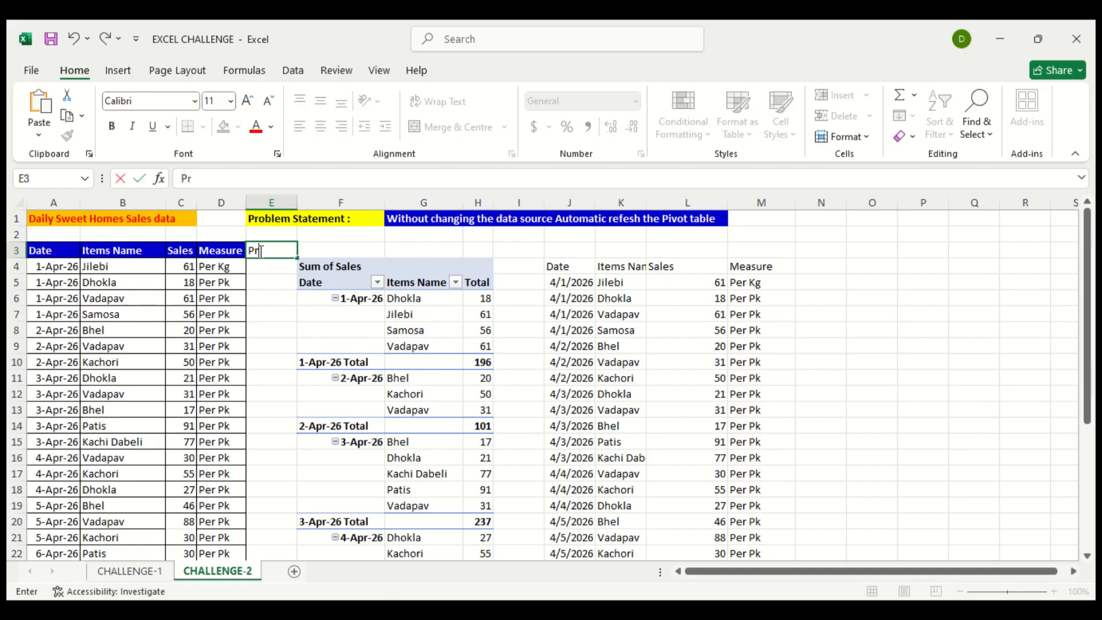
pyautogui.write('ofit')
pyautogui.press('Return')
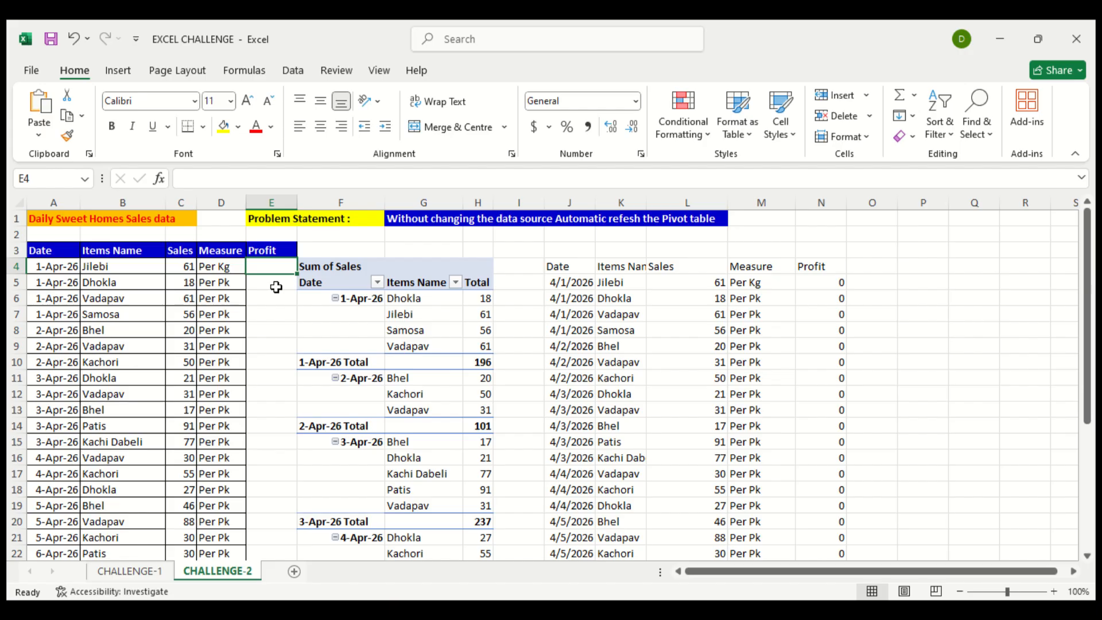
# - Enter profit values 200, 400 and 500 for the first three sales records in E4:E6
pyautogui.write('200')
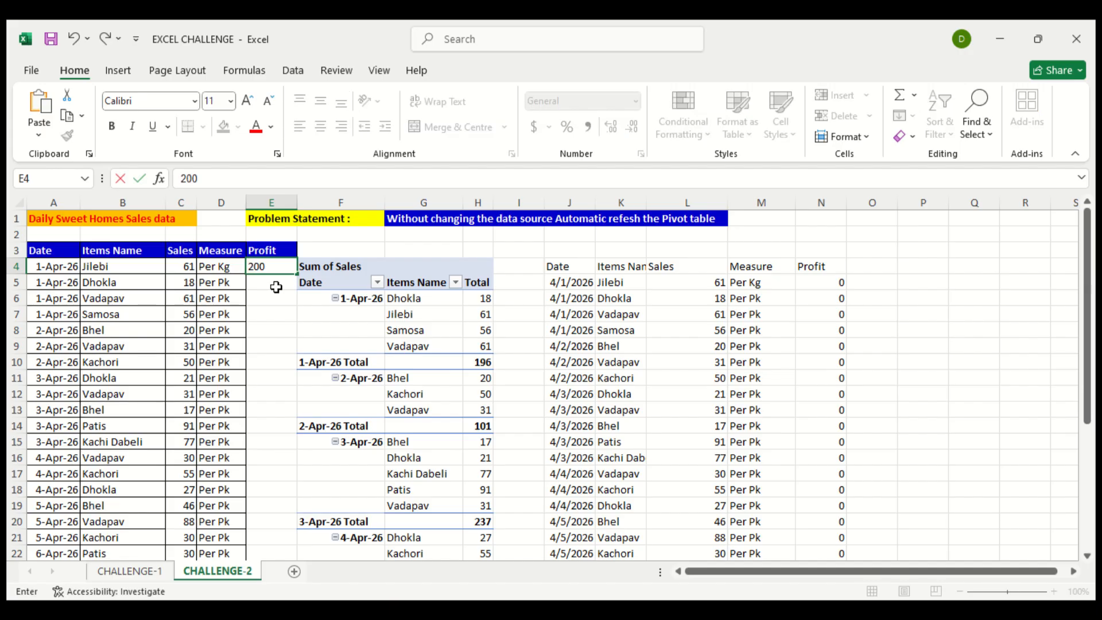
pyautogui.press('Return')
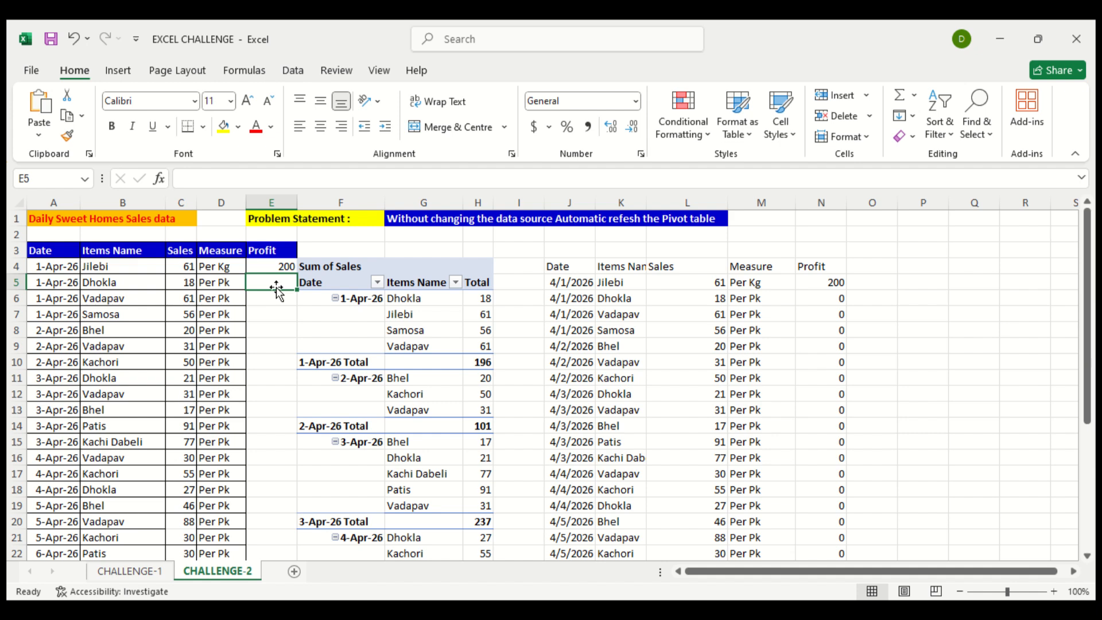
pyautogui.write('400\\')
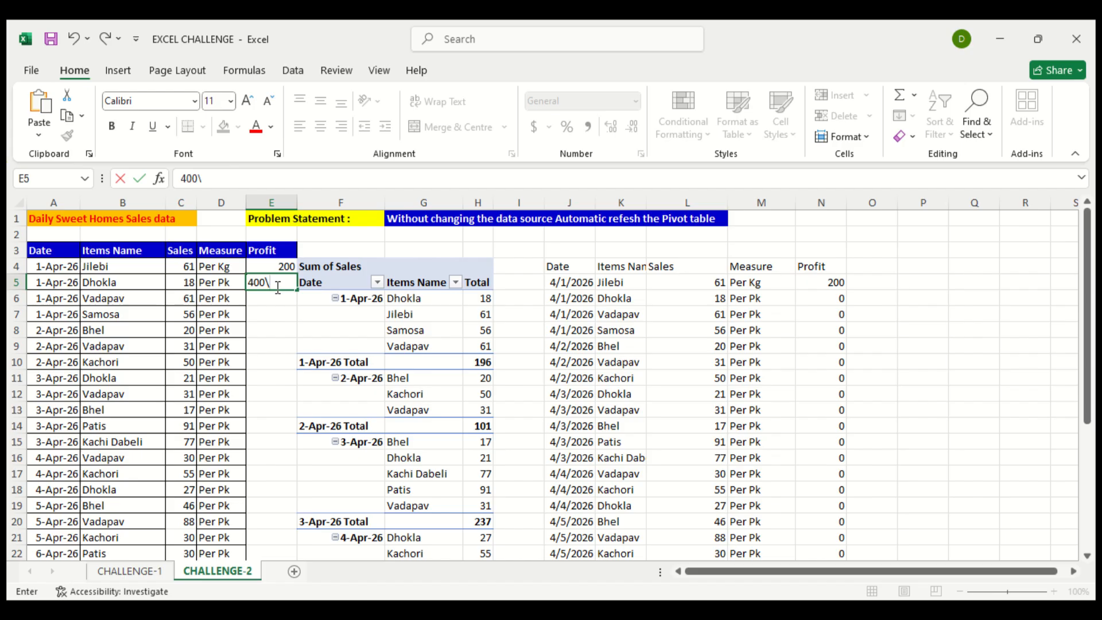
pyautogui.press('BackSpace')
pyautogui.press('Return')
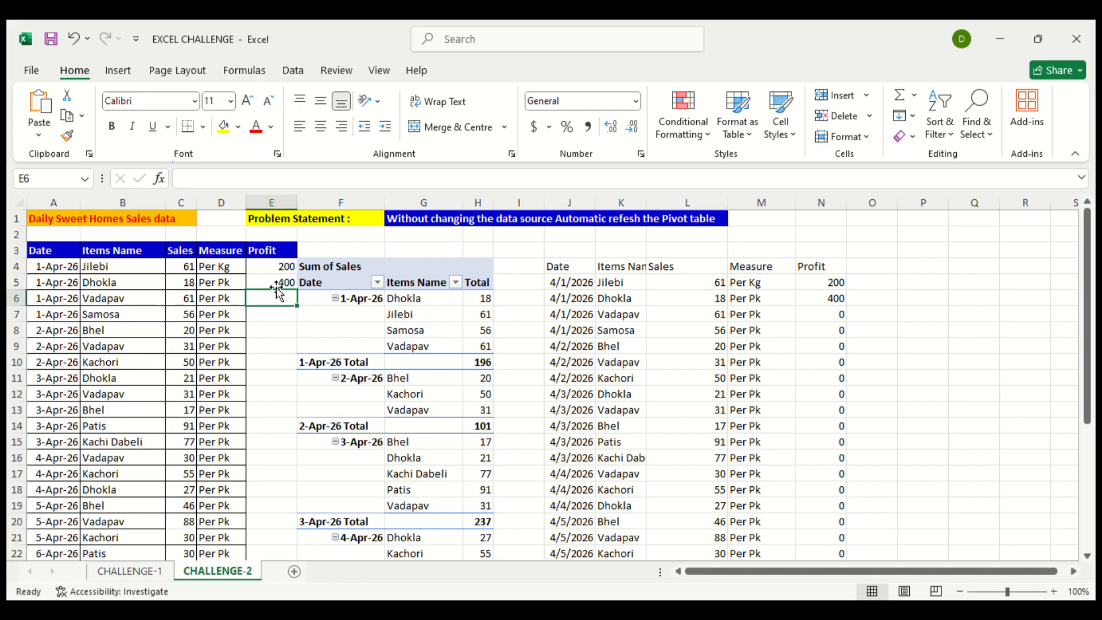
pyautogui.write('500')
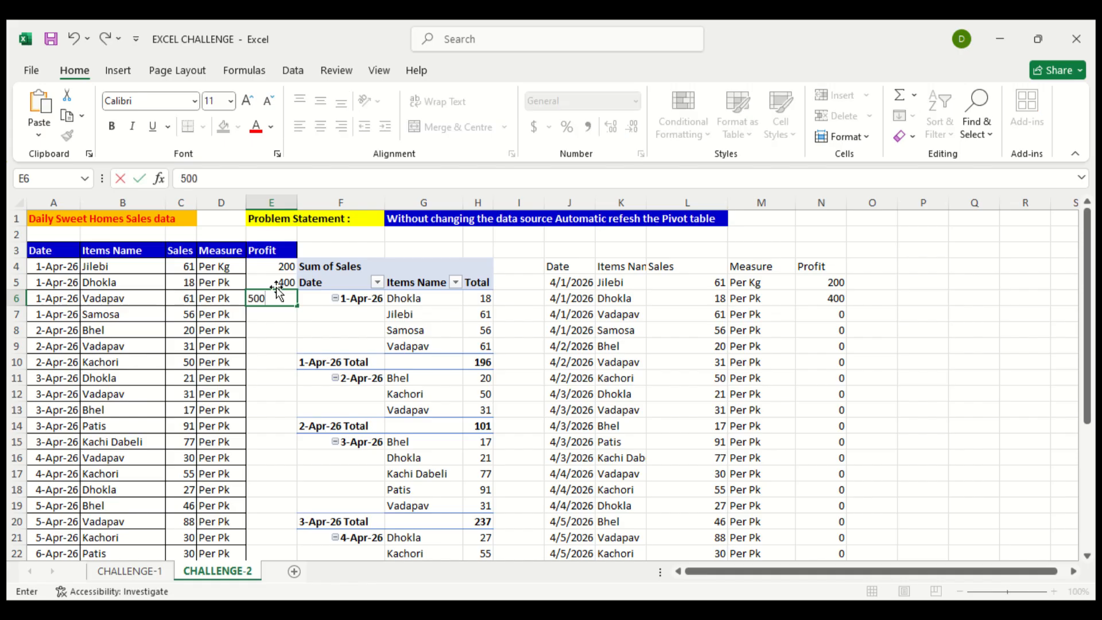
pyautogui.press('Return')
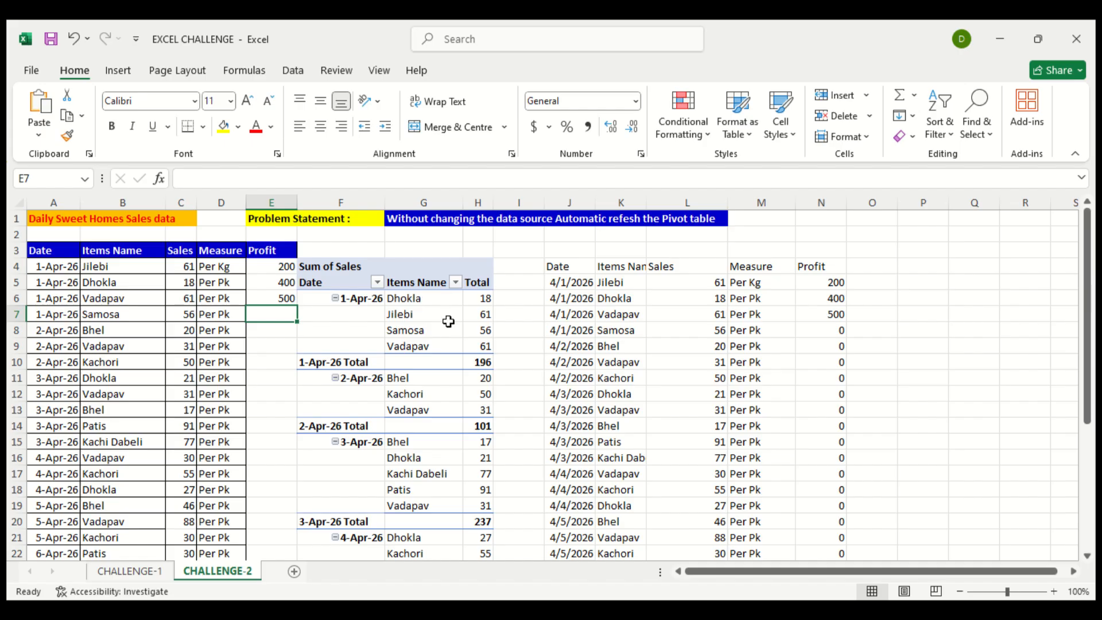
# - Refresh the PivotTable and add the new Profit field to its values as Sum of Profit beside Sum of Sales
pyautogui.click(447, 345)
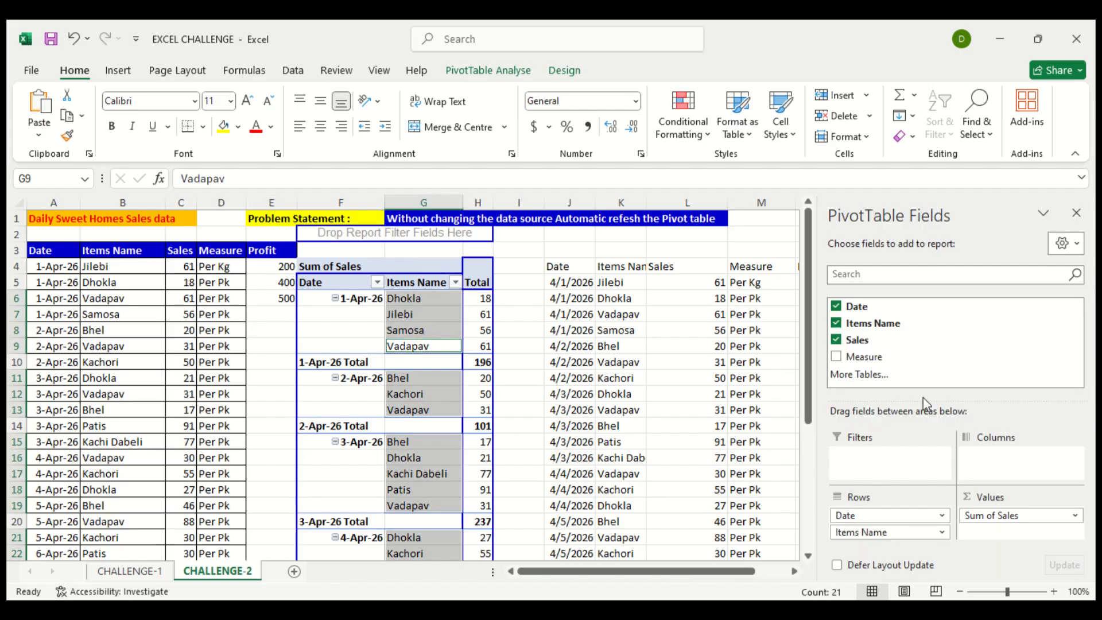
pyautogui.click(436, 393)
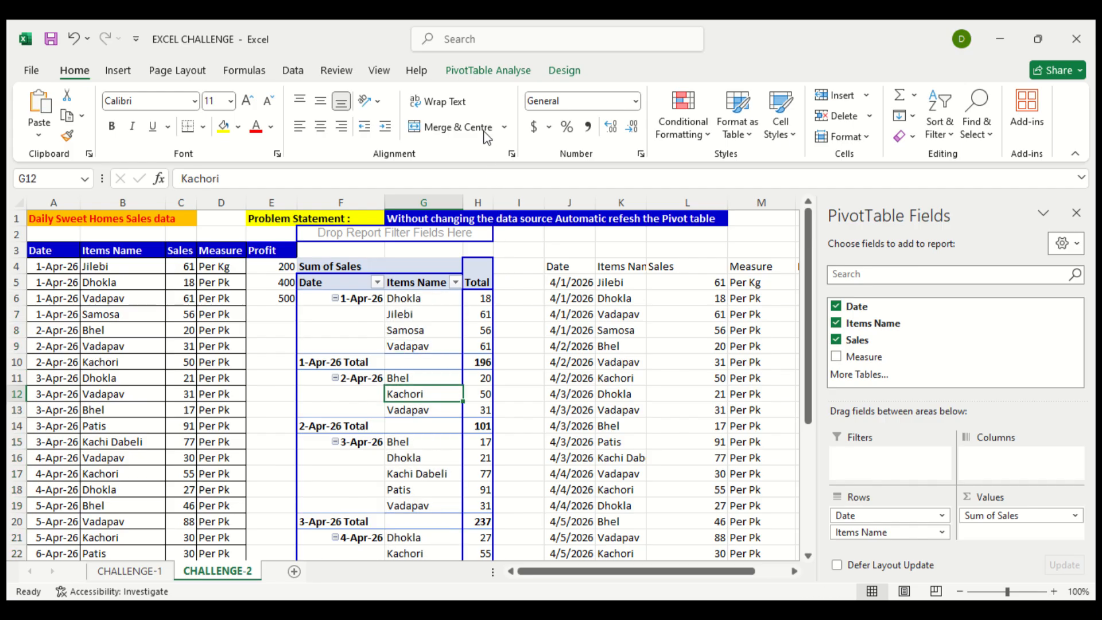
pyautogui.hotkey('alt', 'F5')
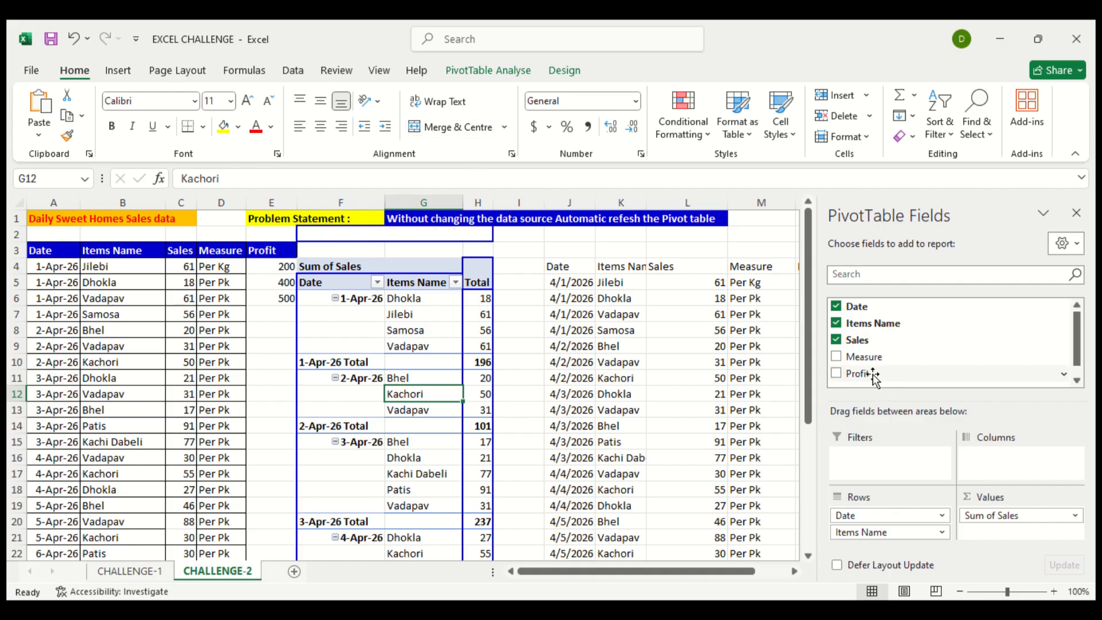
pyautogui.moveTo(873, 378); pyautogui.dragTo(1001, 535)
pyautogui.click(567, 387)
pyautogui.click(637, 266)
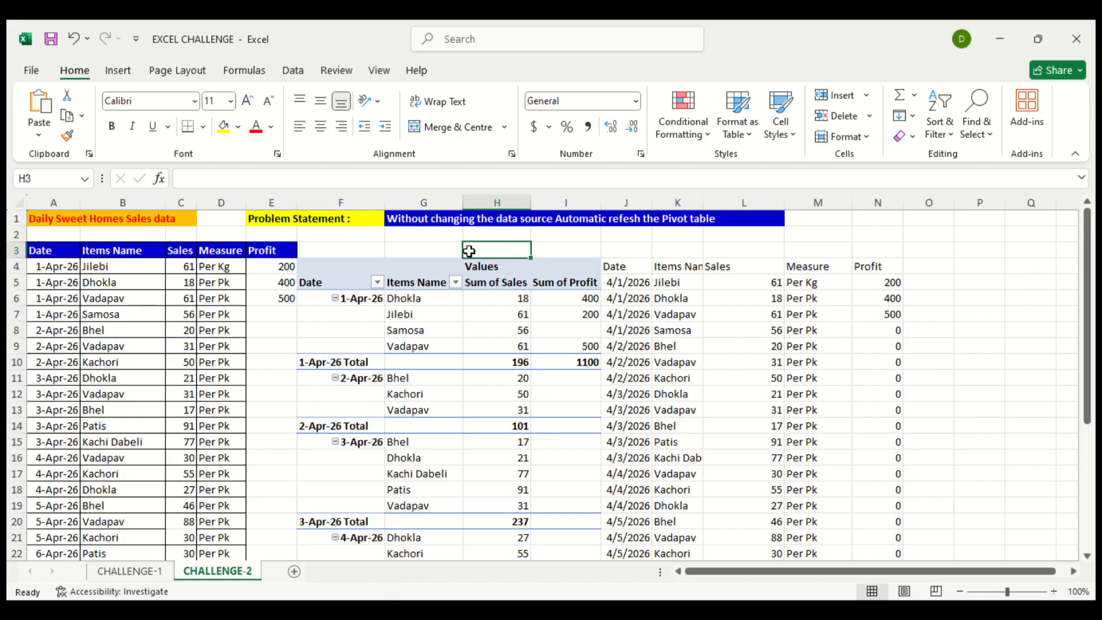
# - Examine the PivotTable's sales and profit columns and compare them with the spilled OFFSET range, including its Profit column
pyautogui.click(483, 346)
pyautogui.scroll(-1, 482, 348)
pyautogui.scroll(-4, 482, 348)
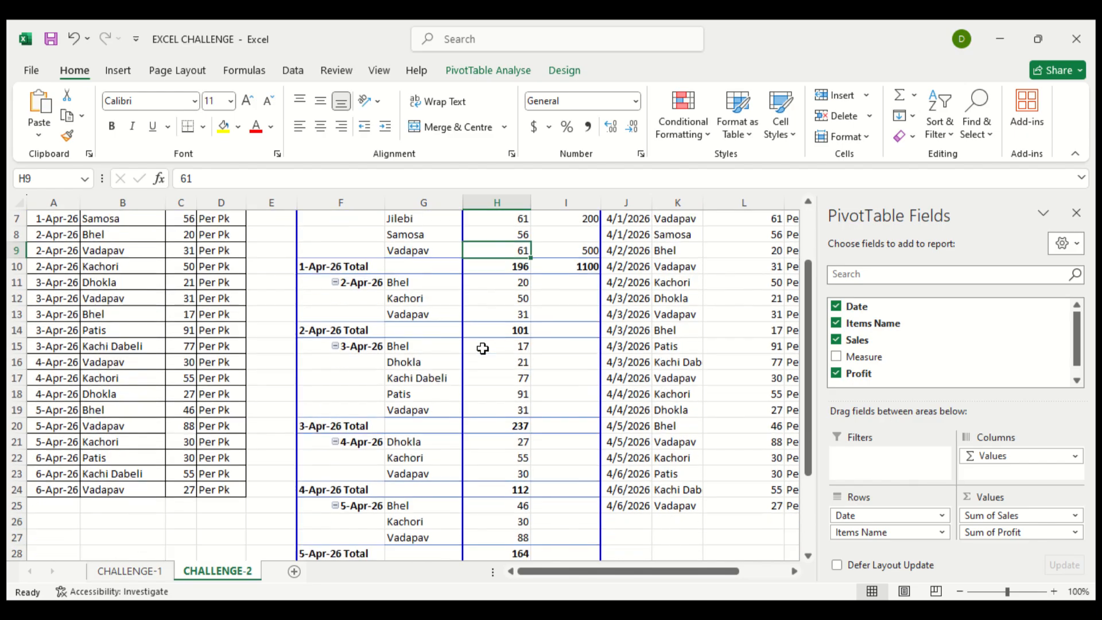
pyautogui.scroll(1, 482, 348)
pyautogui.scroll(3, 482, 349)
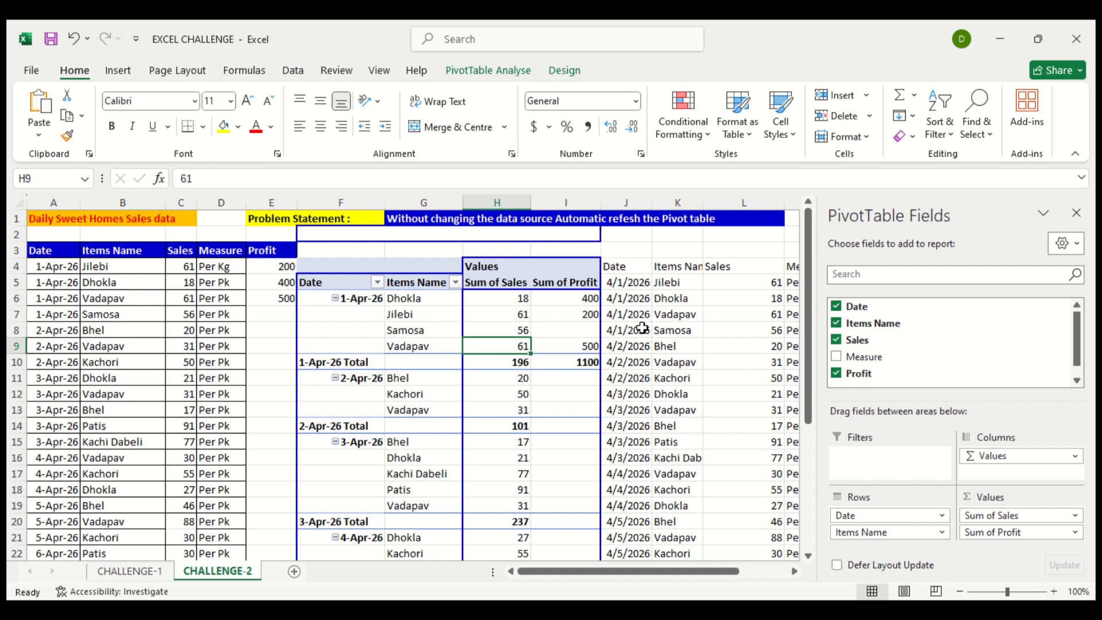
pyautogui.click(710, 327)
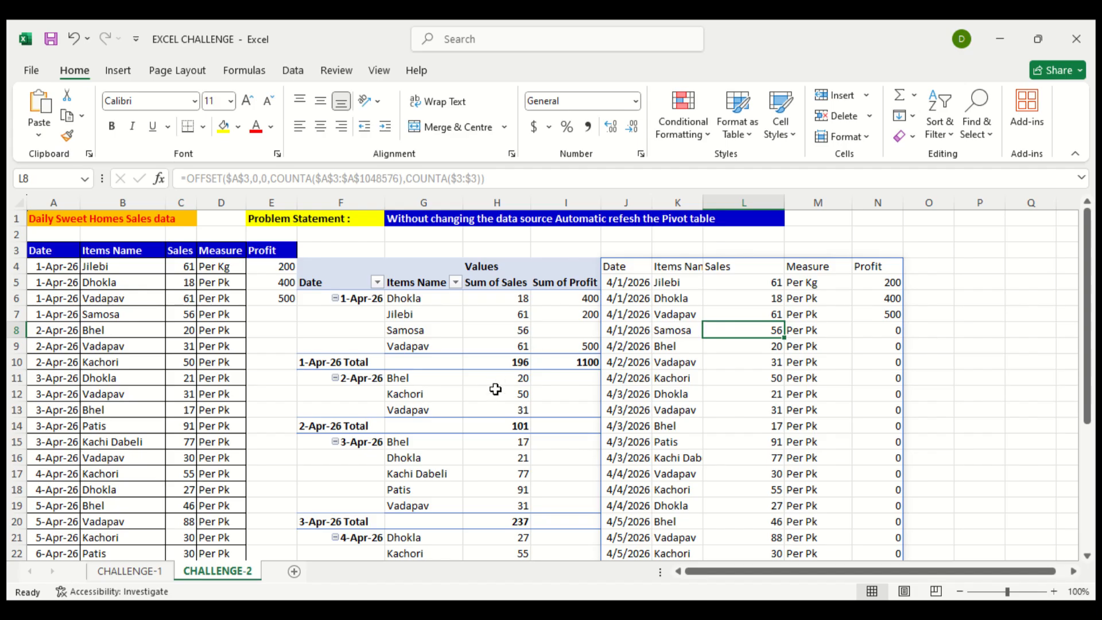
pyautogui.click(494, 389)
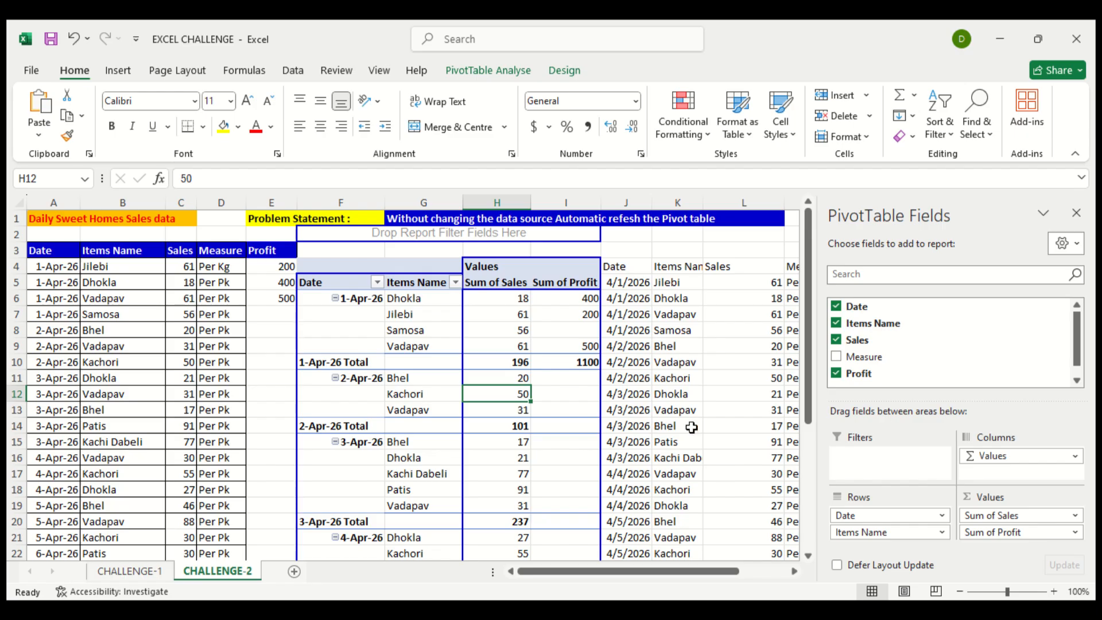
pyautogui.click(699, 422)
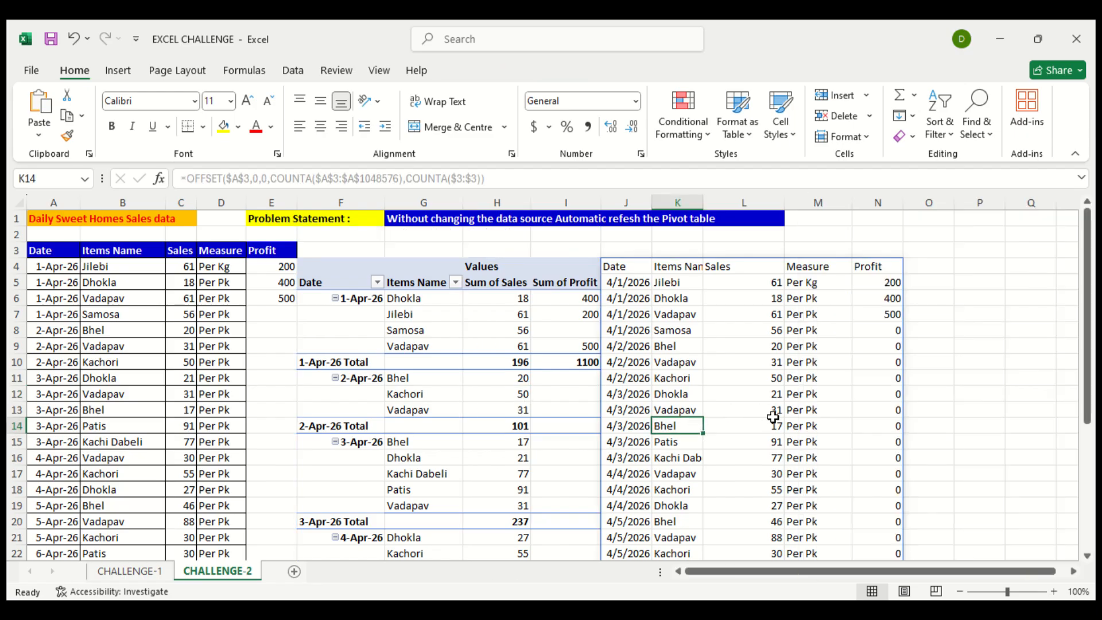
pyautogui.click(772, 424)
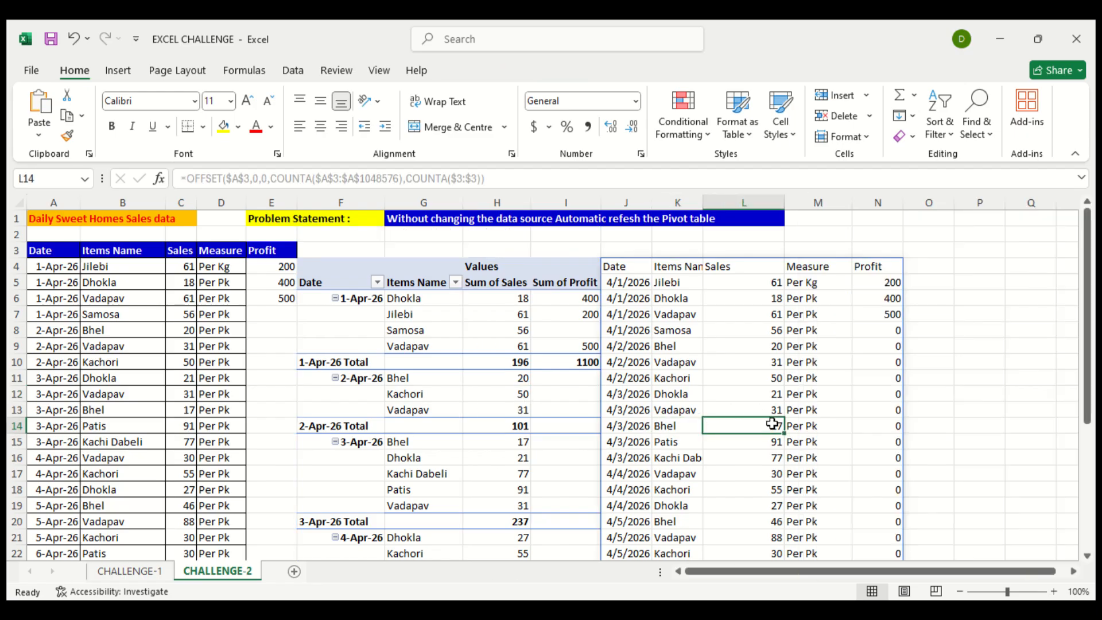
pyautogui.click(830, 422)
pyautogui.click(877, 428)
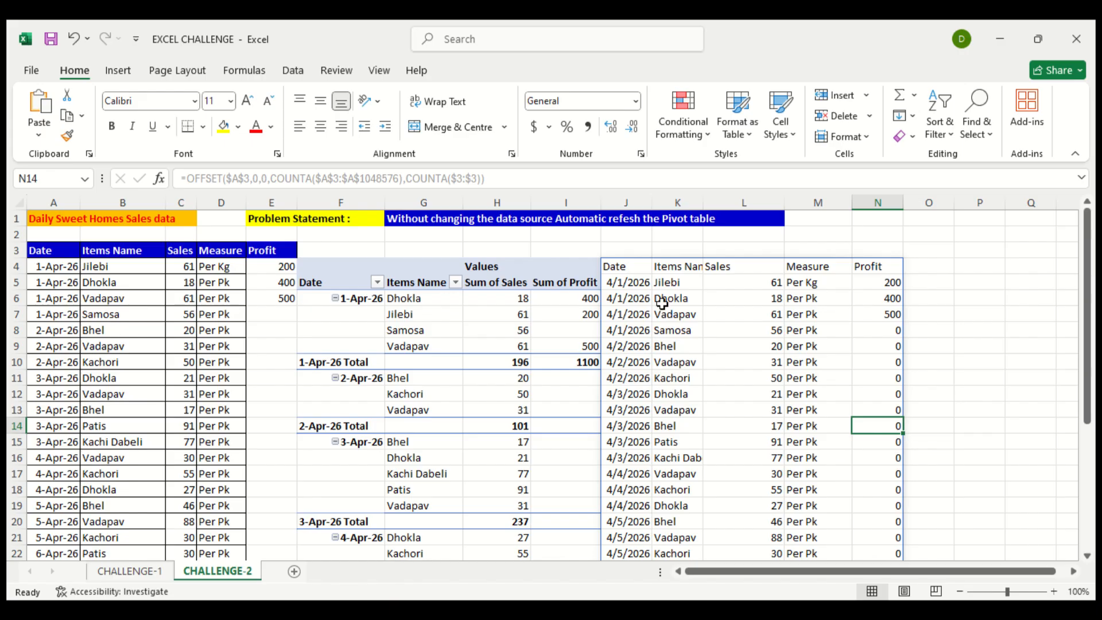
pyautogui.click(628, 304)
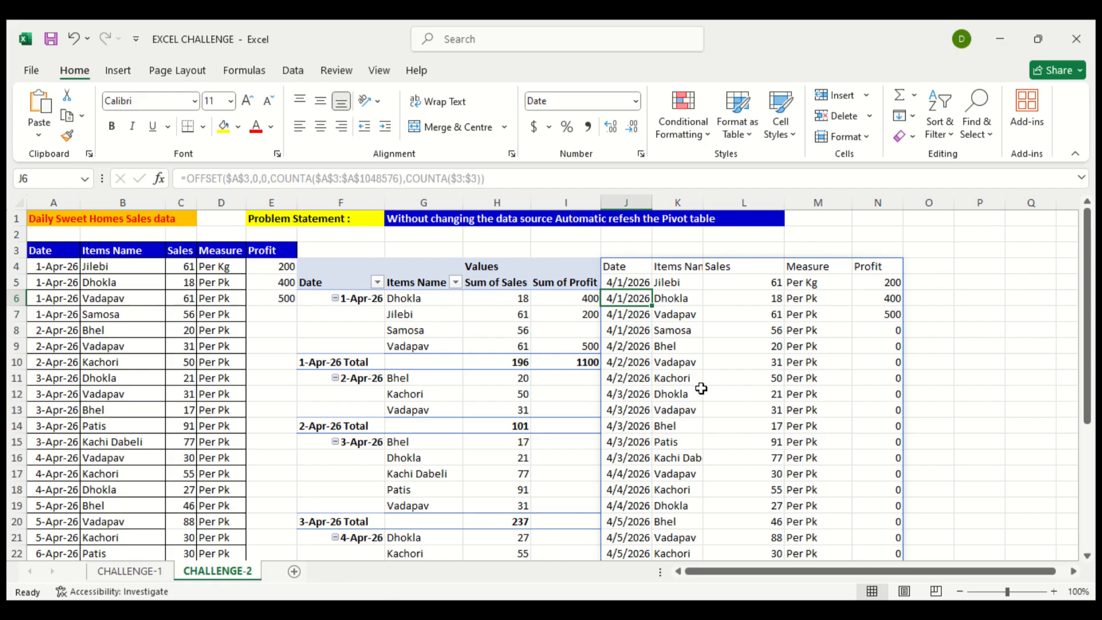
# - Open the Visual Basic editor for the workbook from within the PivotTable on CHALLENGE-2
pyautogui.click(574, 412)
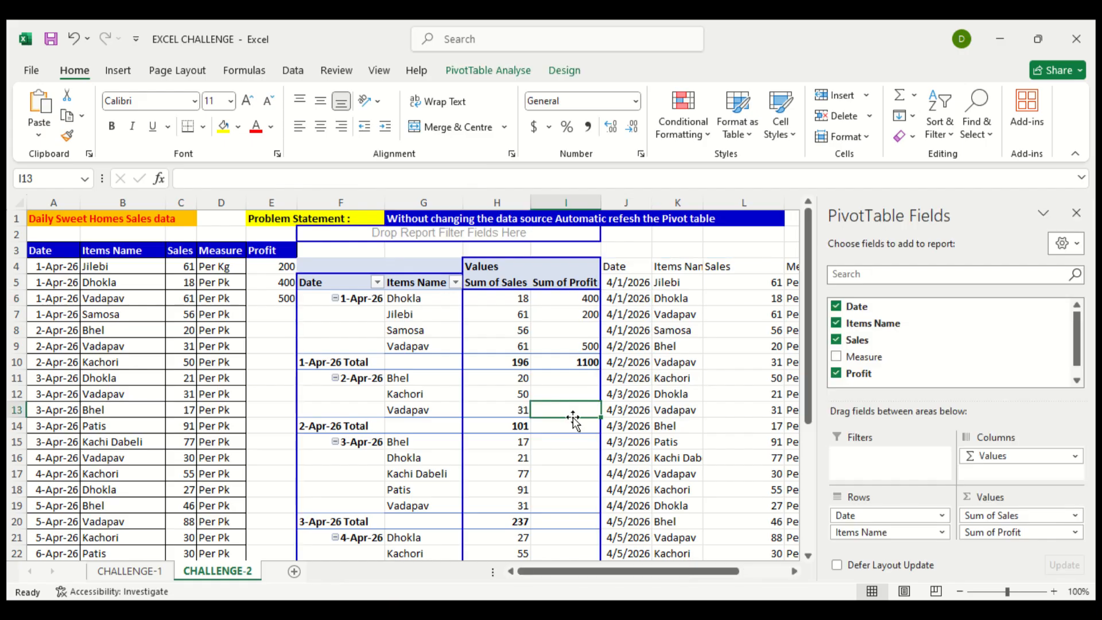
pyautogui.hotkey('alt', 'F11')
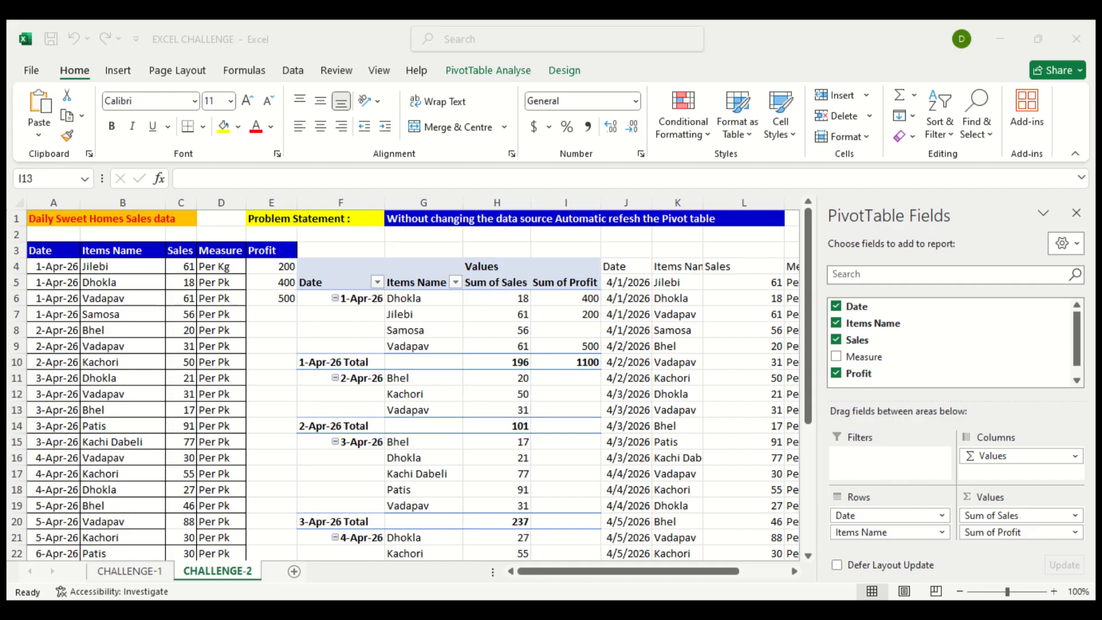